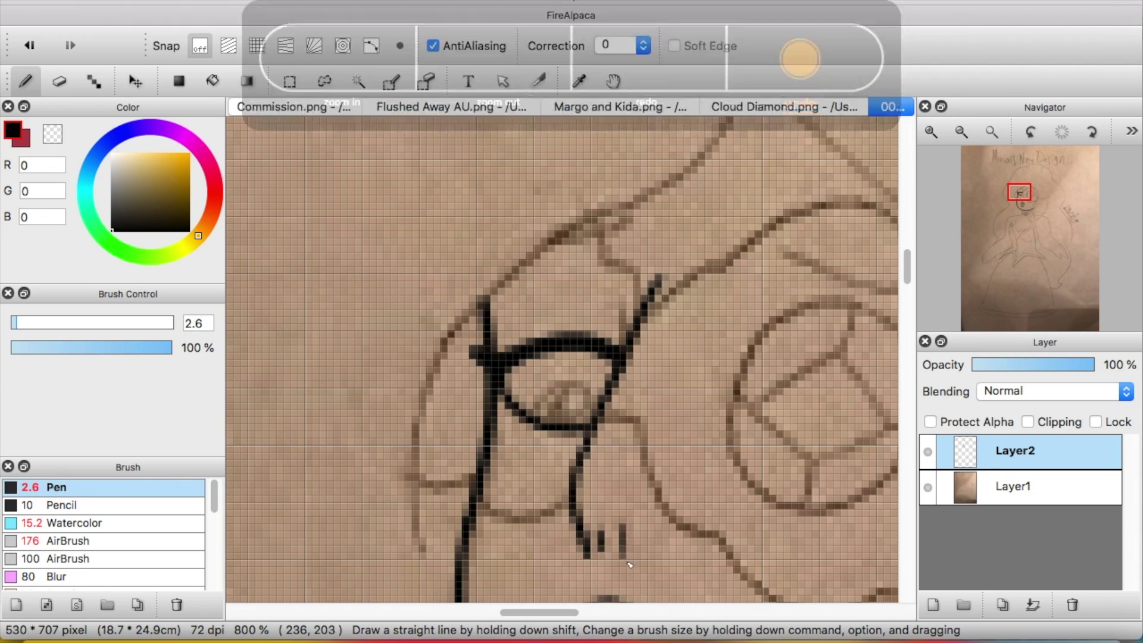
Trace the visible eye, the surrounding facial lines and the scalloped flower outline over the other eye in black on Layer2
{"action": "scroll", "coordinate": [541, 304], "scroll_direction": "right", "scroll_amount": 10}
{"action": "scroll", "coordinate": [541, 304], "scroll_direction": "down", "scroll_amount": 3}
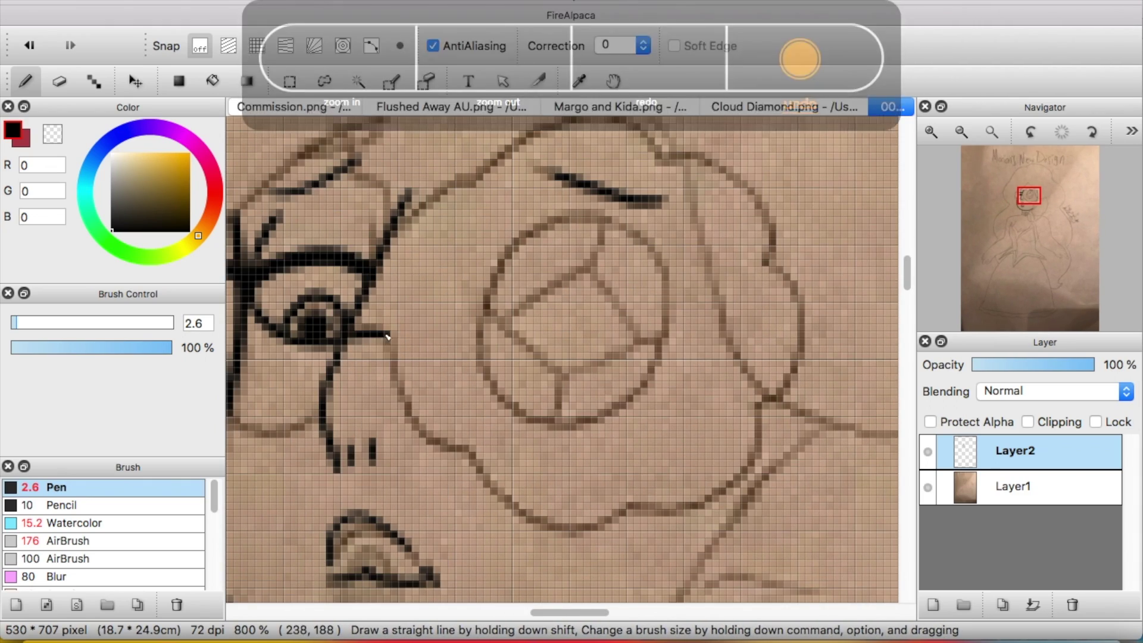
{"action": "scroll", "coordinate": [424, 208], "scroll_direction": "left", "scroll_amount": 5}
{"action": "scroll", "coordinate": [424, 208], "scroll_direction": "up", "scroll_amount": 5}
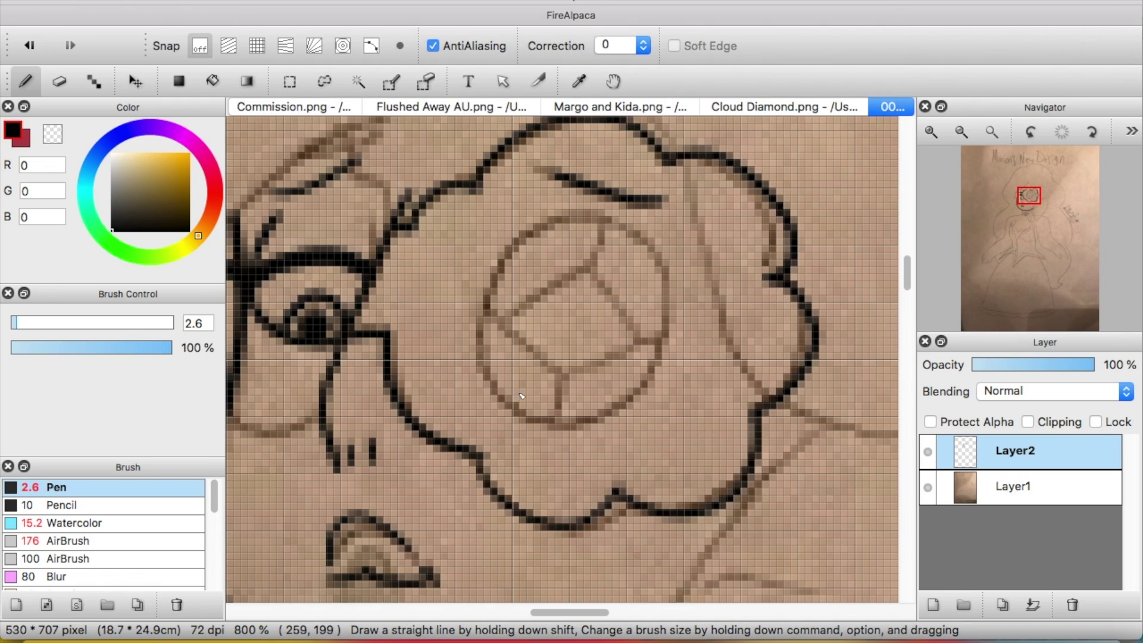
{"action": "scroll", "coordinate": [383, 457], "scroll_direction": "left", "scroll_amount": 5}
{"action": "scroll", "coordinate": [384, 457], "scroll_direction": "down", "scroll_amount": 1}
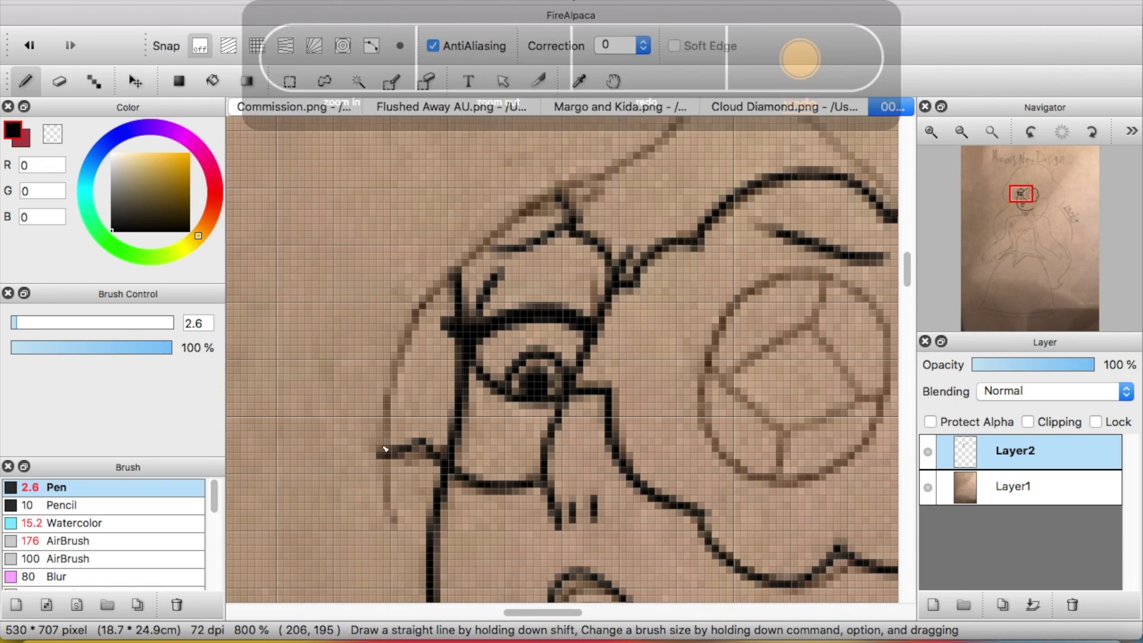
Trace the faceted round gem inside the flower and the curved jawline of the face with the 2.6 Pen
{"action": "key", "text": "b"}
{"action": "scroll", "coordinate": [541, 357], "scroll_direction": "right", "scroll_amount": 10}
{"action": "scroll", "coordinate": [541, 357], "scroll_direction": "up", "scroll_amount": 4}
{"action": "left_click_drag", "start_coordinate": [529, 308], "coordinate": [405, 381]}
{"action": "left_click_drag", "start_coordinate": [494, 441], "coordinate": [524, 311]}
{"action": "left_click_drag", "start_coordinate": [524, 238], "coordinate": [519, 316]}
{"action": "scroll", "coordinate": [386, 375], "scroll_direction": "down", "scroll_amount": 10}
{"action": "scroll", "coordinate": [386, 375], "scroll_direction": "down", "scroll_amount": 3}
Trace the large hair curl beneath the chin, including its inner oval and strand lines
{"action": "left_click_drag", "start_coordinate": [702, 234], "coordinate": [598, 321]}
{"action": "scroll", "coordinate": [598, 321], "scroll_direction": "down", "scroll_amount": 5}
{"action": "left_click_drag", "start_coordinate": [563, 126], "coordinate": [523, 473]}
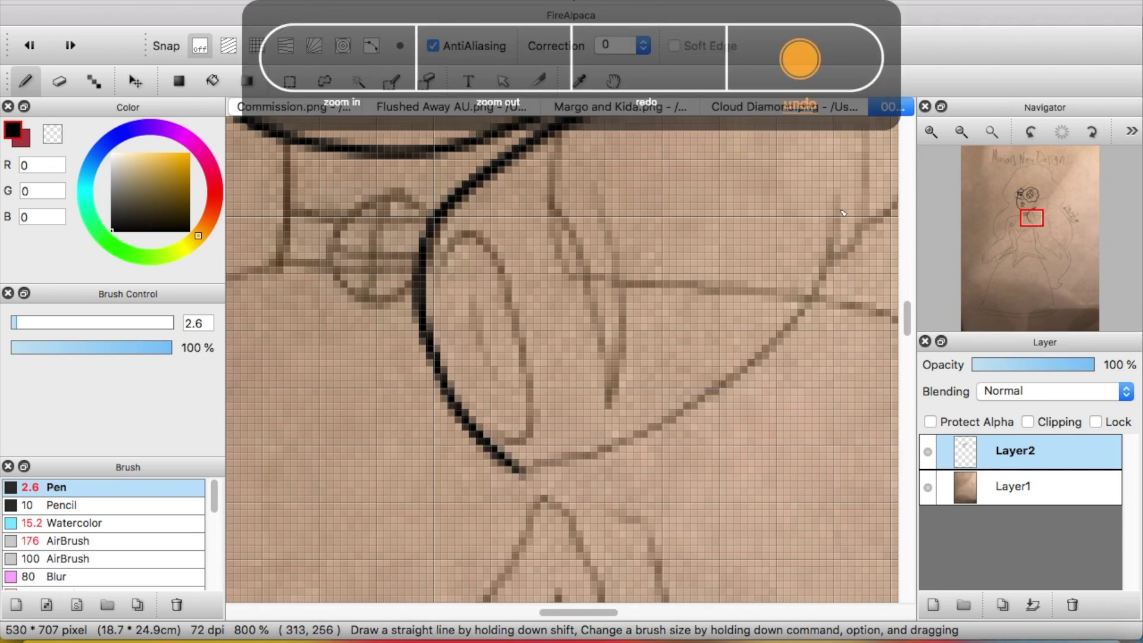
{"action": "left_click_drag", "start_coordinate": [518, 233], "coordinate": [524, 450]}
{"action": "scroll", "coordinate": [649, 218], "scroll_direction": "up", "scroll_amount": 5}
{"action": "scroll", "coordinate": [648, 218], "scroll_direction": "right", "scroll_amount": 5}
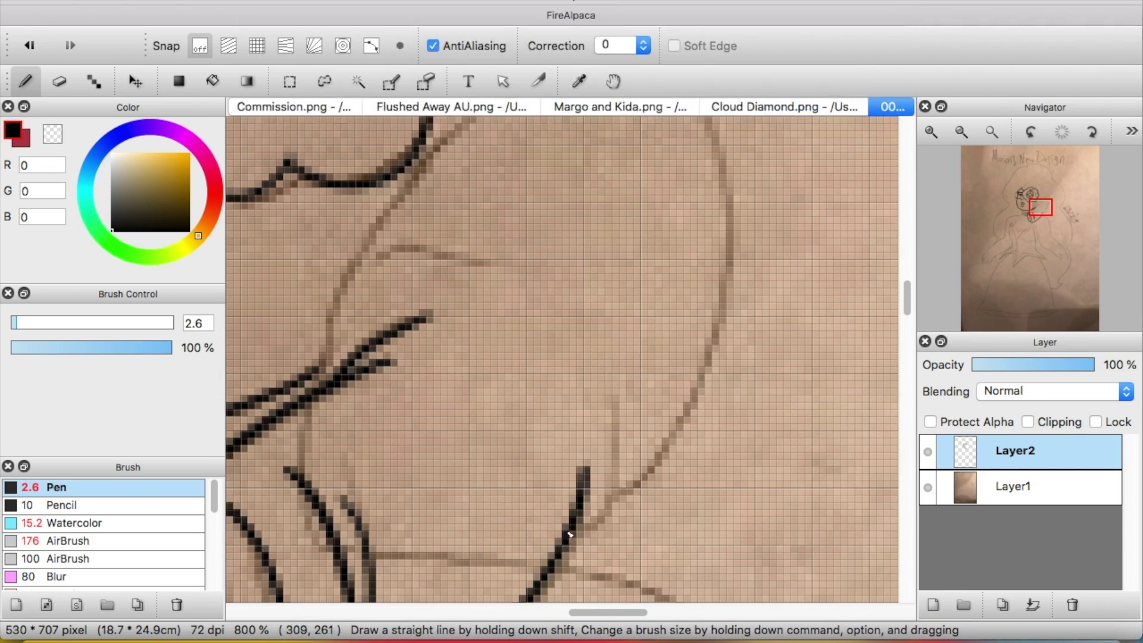
Trace the long outer curve of the hair on the right side of the head
{"action": "scroll", "coordinate": [570, 535], "scroll_direction": "down", "scroll_amount": 2}
{"action": "scroll", "coordinate": [569, 535], "scroll_direction": "up", "scroll_amount": 5}
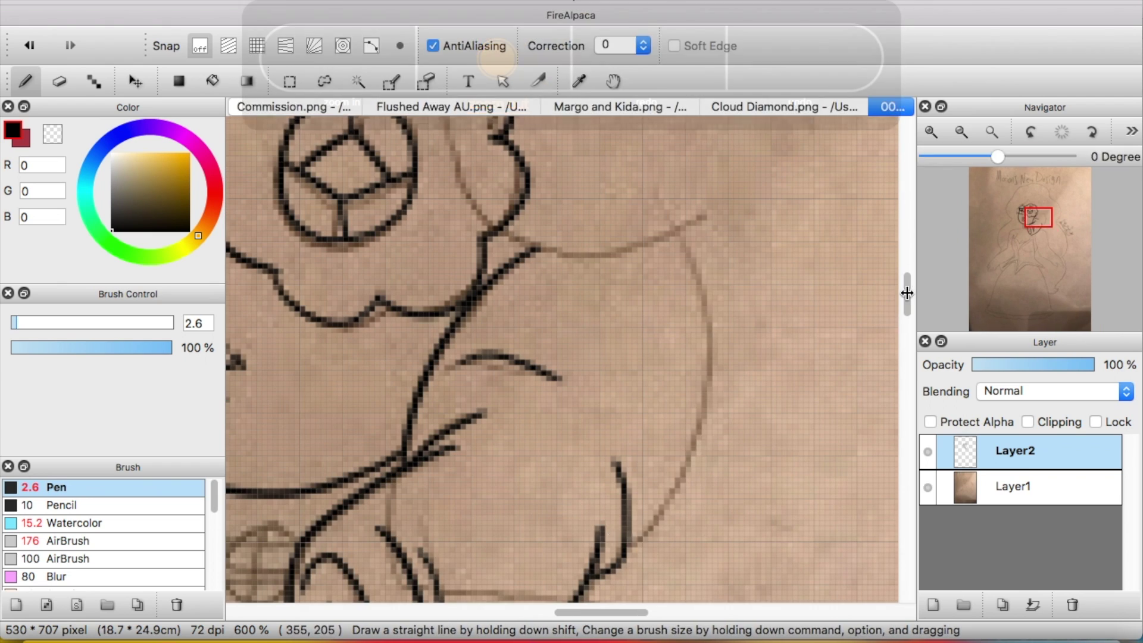
{"action": "left_click_drag", "start_coordinate": [682, 238], "coordinate": [625, 542]}
{"action": "scroll", "coordinate": [562, 357], "scroll_direction": "down", "scroll_amount": 3}
{"action": "scroll", "coordinate": [563, 357], "scroll_direction": "down", "scroll_amount": 2}
Erase the upper end of the outer hair curve, and trace the pointed hair edge down the face's left side
{"action": "key", "text": "e"}
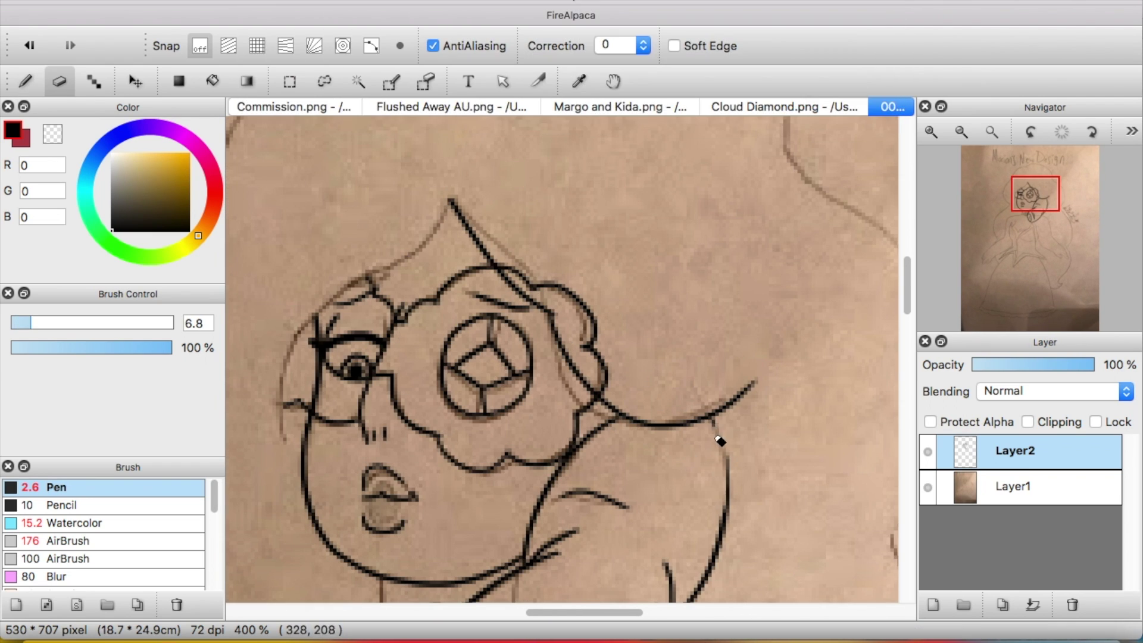
{"action": "key", "text": "ctrl+h"}
{"action": "left_click", "coordinate": [926, 487]}
{"action": "scroll", "coordinate": [415, 525], "scroll_direction": "left", "scroll_amount": 3}
{"action": "key", "text": "b"}
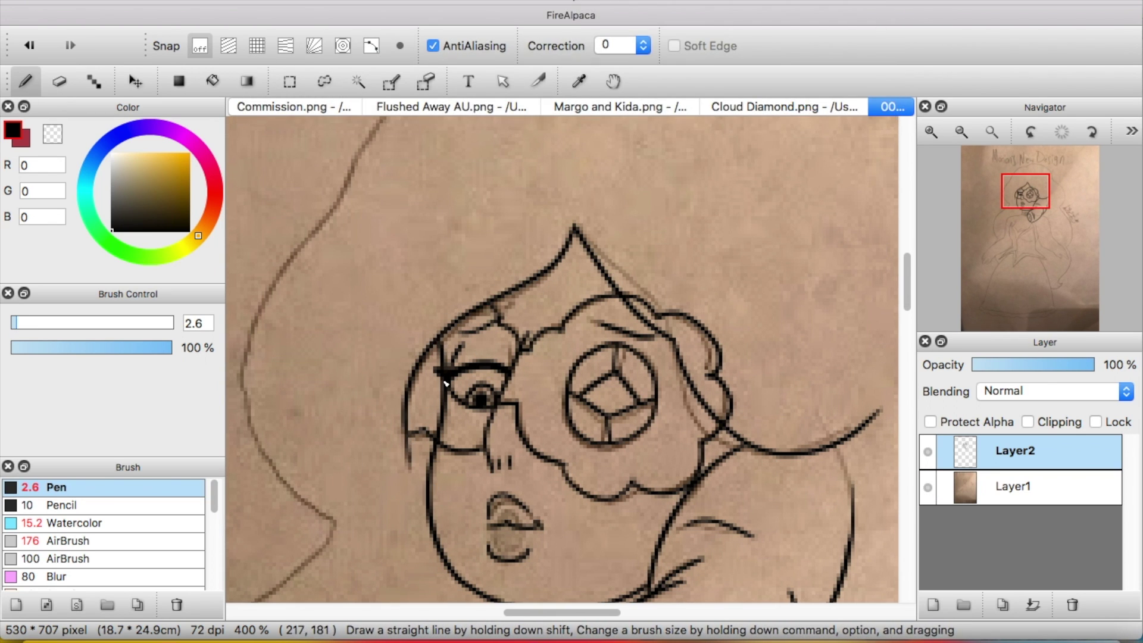
Trace the neck and the choker band beneath the jaw, checking the lines against the sketch
{"action": "key", "text": "ctrl+plus"}
{"action": "mouse_move", "coordinate": [452, 292]}
{"action": "left_mouse_down"}
{"action": "mouse_move", "coordinate": [589, 310]}
{"action": "mouse_move", "coordinate": [576, 363]}
{"action": "left_mouse_up"}
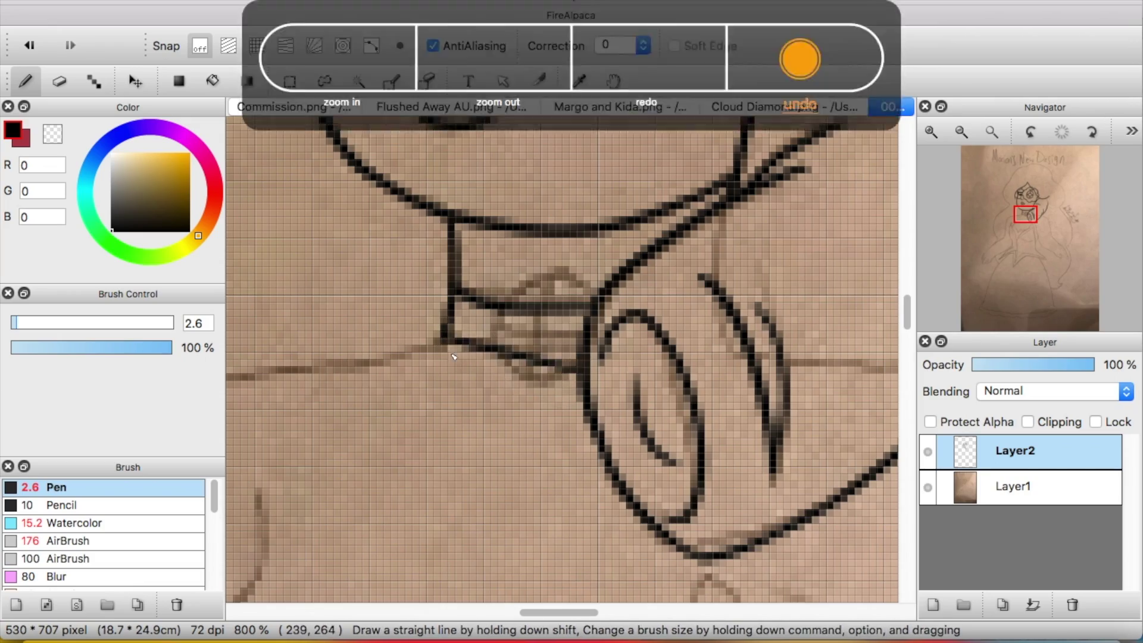
{"action": "key", "text": "ctrl+h"}
{"action": "key", "text": "ctrl+h"}
{"action": "scroll", "coordinate": [563, 370], "scroll_direction": "down", "scroll_amount": 3}
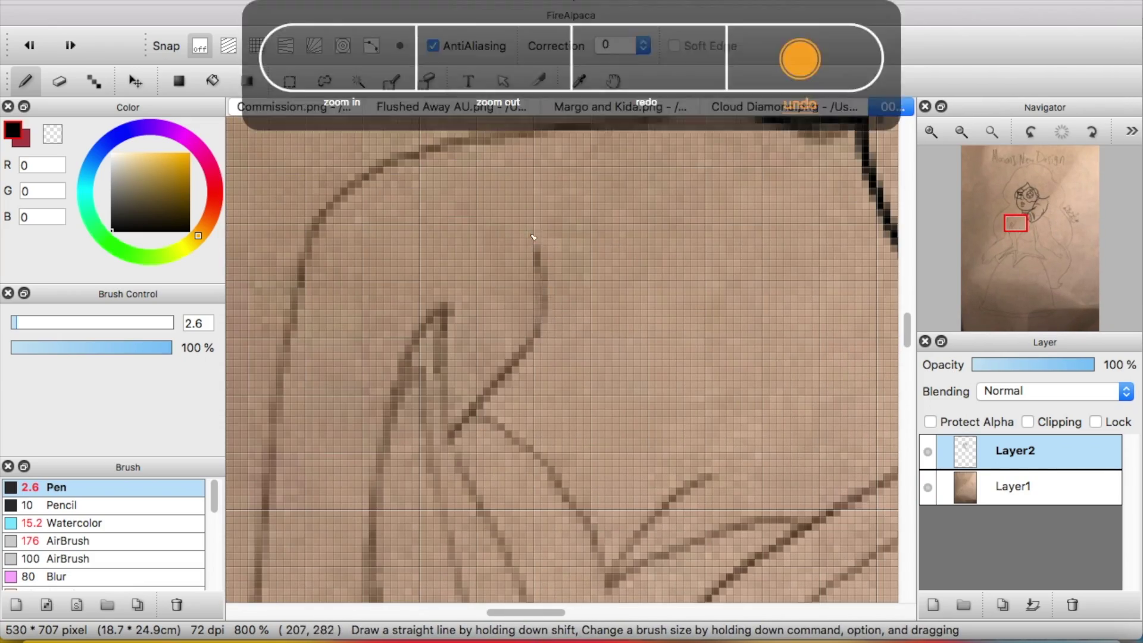
Trace the left part of the pointed neckline and its fold lines on the dress
{"action": "left_click_drag", "start_coordinate": [523, 301], "coordinate": [434, 454]}
{"action": "left_click_drag", "start_coordinate": [624, 269], "coordinate": [523, 390]}
{"action": "scroll", "coordinate": [476, 288], "scroll_direction": "right", "scroll_amount": 10}
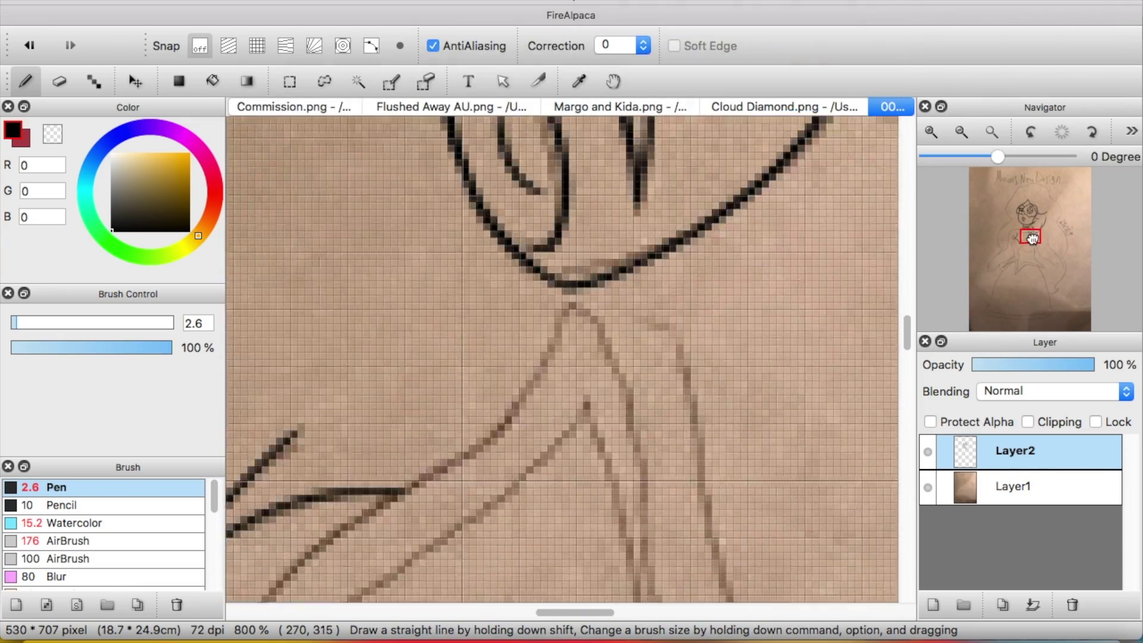
Trace the outline of the right arm down to the hand, including the thumb and fingers
{"action": "scroll", "coordinate": [539, 605], "scroll_direction": "down", "scroll_amount": 10}
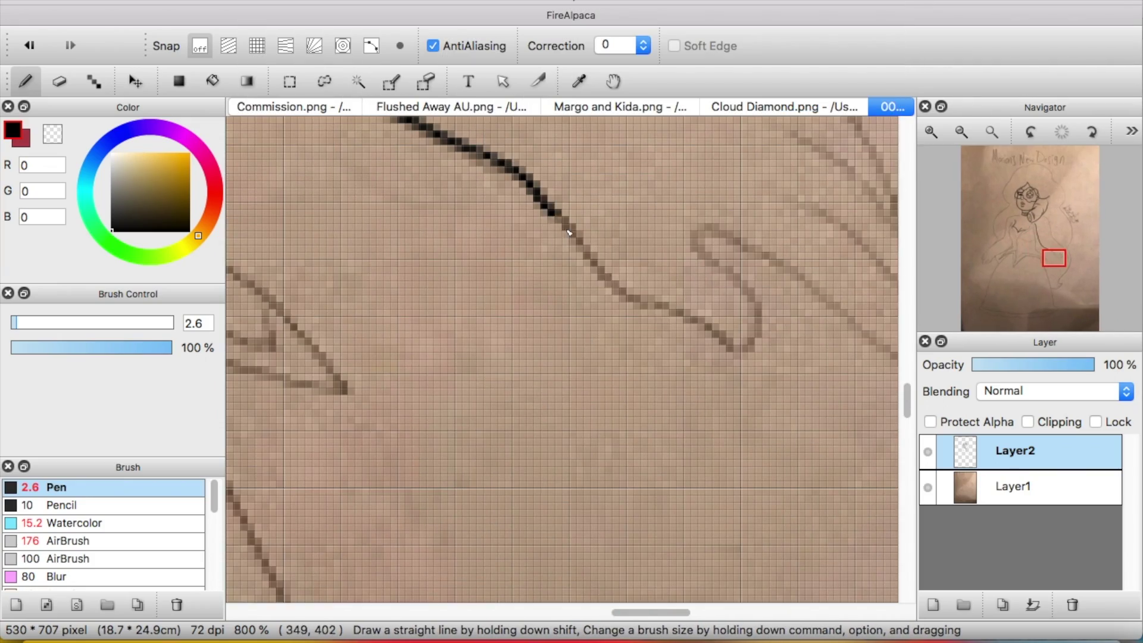
{"action": "scroll", "coordinate": [603, 256], "scroll_direction": "down", "scroll_amount": 5}
{"action": "scroll", "coordinate": [602, 256], "scroll_direction": "up", "scroll_amount": 5}
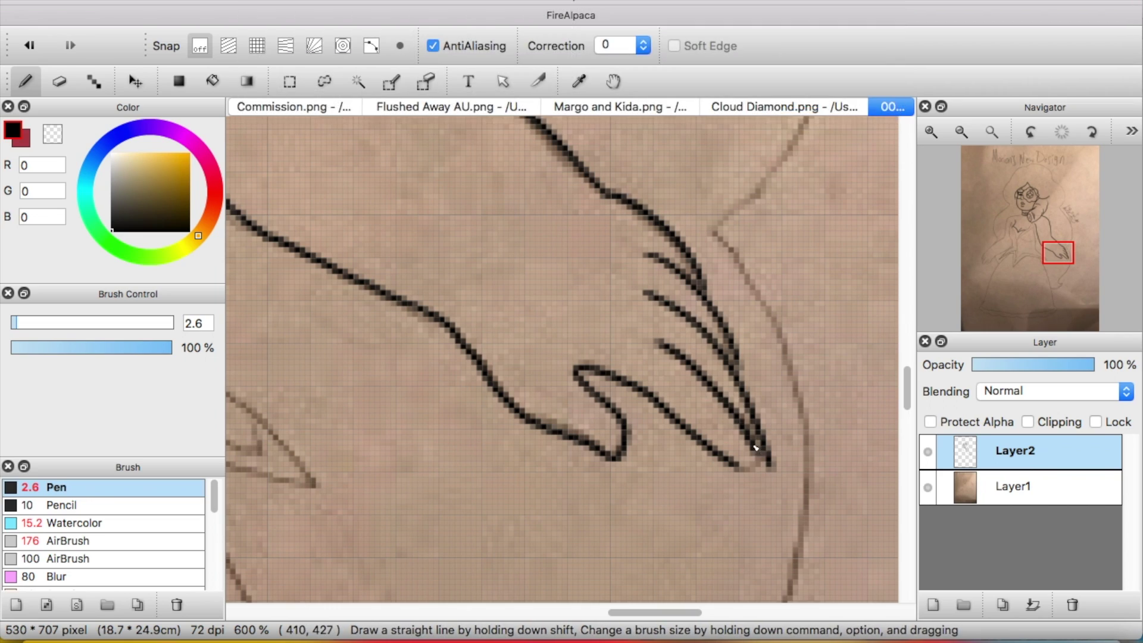
Trace the bodice's side edge under the right arm and the pointed collar edge on the left
{"action": "scroll", "coordinate": [739, 357], "scroll_direction": "left", "scroll_amount": 10}
{"action": "scroll", "coordinate": [774, 363], "scroll_direction": "up", "scroll_amount": 5}
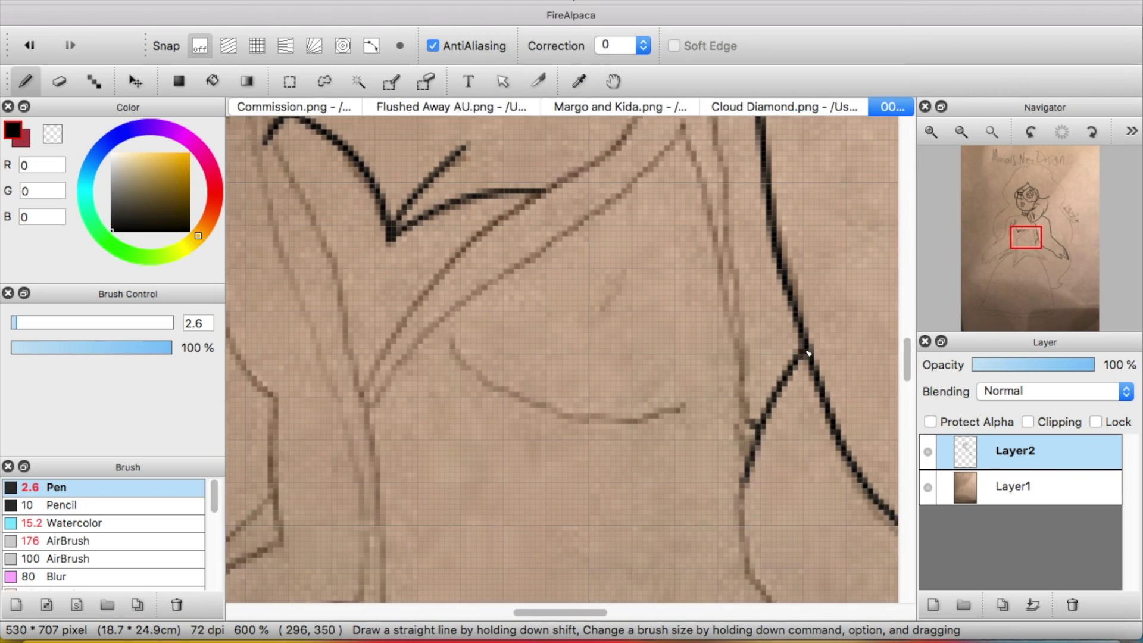
{"action": "scroll", "coordinate": [809, 354], "scroll_direction": "left", "scroll_amount": 10}
{"action": "scroll", "coordinate": [809, 354], "scroll_direction": "up", "scroll_amount": 5}
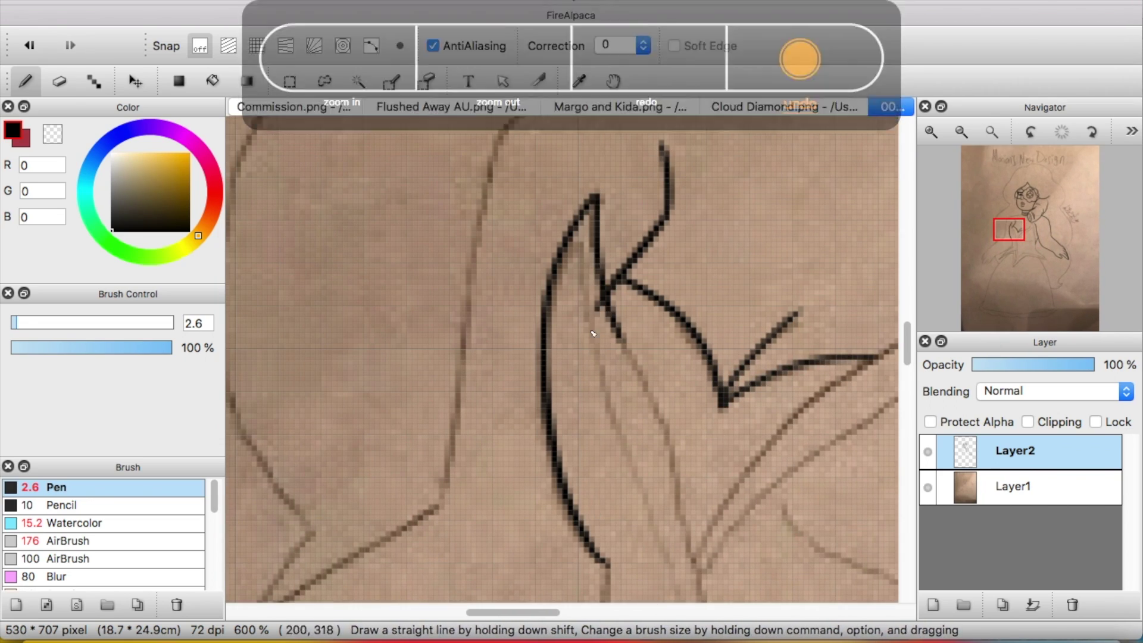
Trace the bodice's front trim line and the lower edge of its pointed hem
{"action": "scroll", "coordinate": [563, 357], "scroll_direction": "down", "scroll_amount": 5}
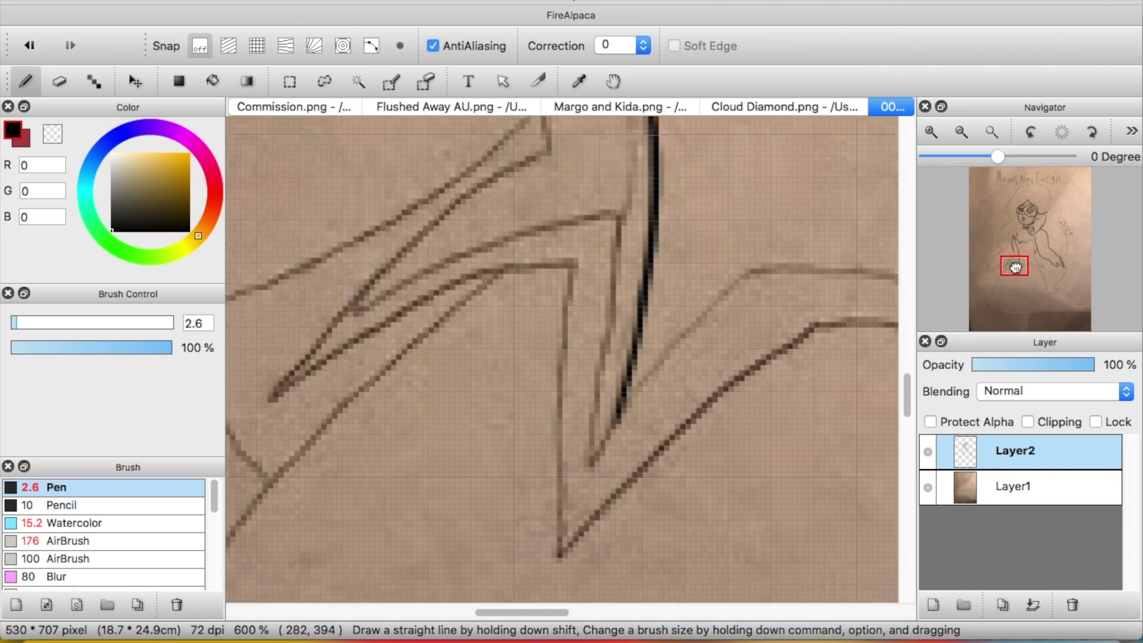
{"action": "scroll", "coordinate": [869, 341], "scroll_direction": "right", "scroll_amount": 10}
{"action": "scroll", "coordinate": [869, 340], "scroll_direction": "down", "scroll_amount": 5}
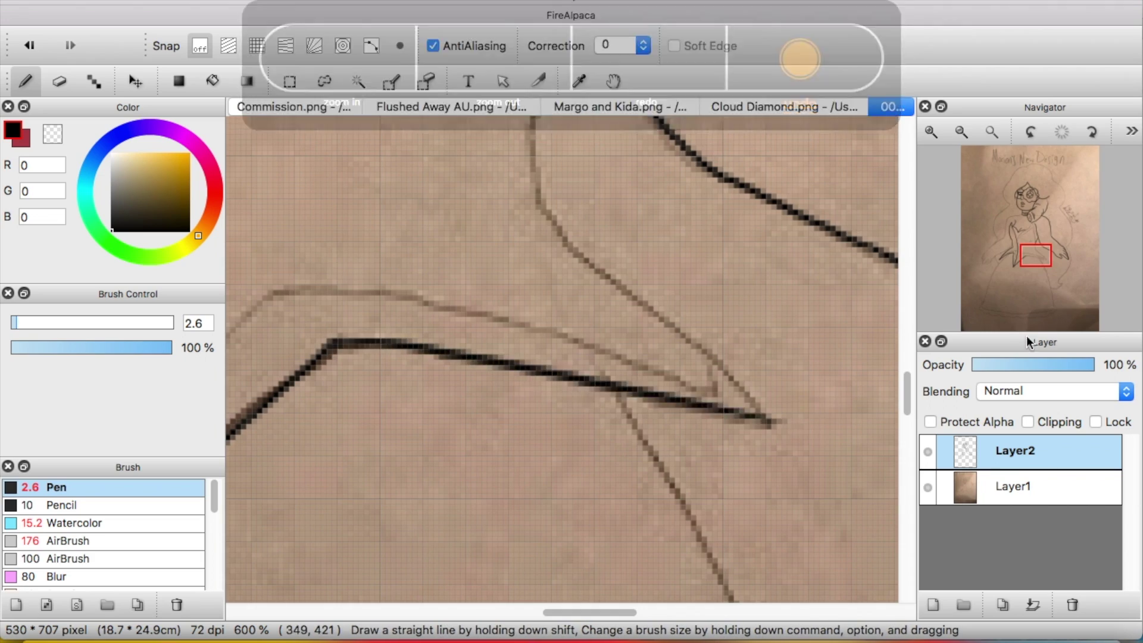
Trace the right waist edge down to the hem point and the inner border line above the hem
{"action": "scroll", "coordinate": [562, 357], "scroll_direction": "up", "scroll_amount": 5}
{"action": "scroll", "coordinate": [563, 358], "scroll_direction": "left", "scroll_amount": 2}
{"action": "key", "text": "e"}
{"action": "scroll", "coordinate": [546, 268], "scroll_direction": "down", "scroll_amount": 5}
{"action": "scroll", "coordinate": [705, 265], "scroll_direction": "down", "scroll_amount": 3}
{"action": "scroll", "coordinate": [705, 265], "scroll_direction": "right", "scroll_amount": 3}
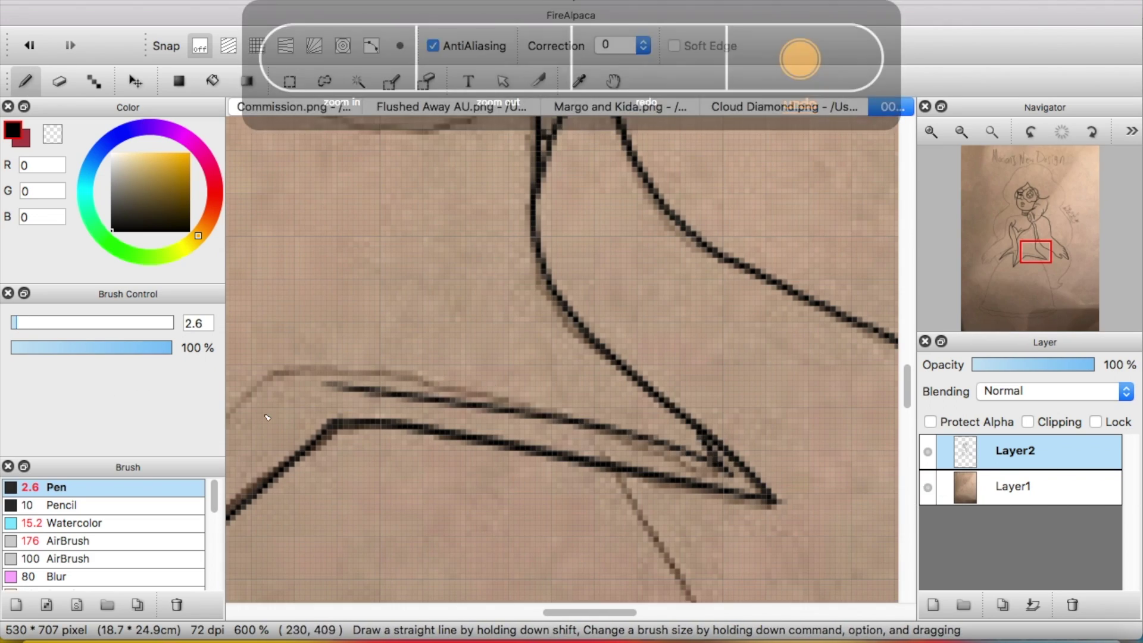
Trace the pointed left panels of the bodice hem and the remaining inner border lines up to the collar
{"action": "left_click_drag", "start_coordinate": [267, 418], "coordinate": [831, 426]}
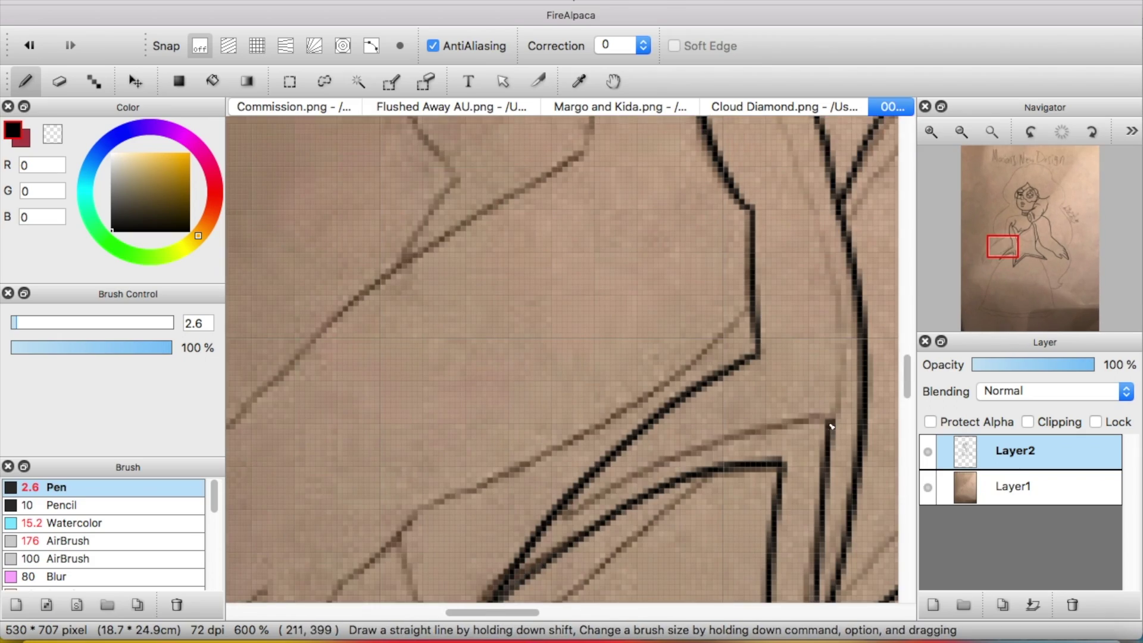
{"action": "scroll", "coordinate": [420, 488], "scroll_direction": "up", "scroll_amount": 3}
{"action": "scroll", "coordinate": [420, 489], "scroll_direction": "right", "scroll_amount": 5}
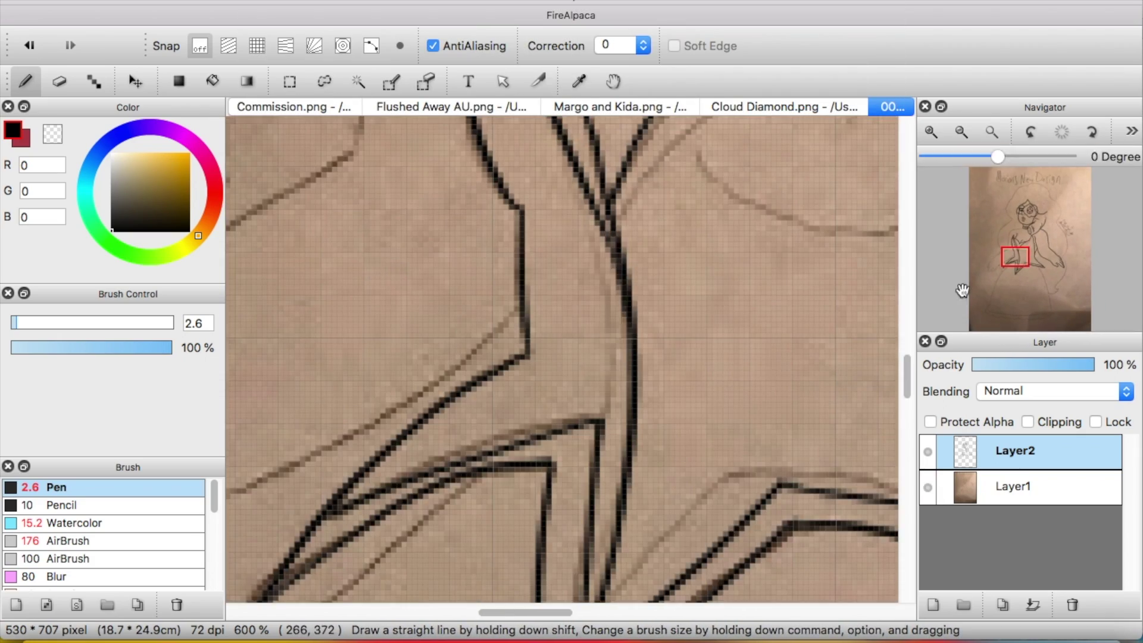
{"action": "scroll", "coordinate": [419, 488], "scroll_direction": "down", "scroll_amount": 5}
{"action": "scroll", "coordinate": [558, 302], "scroll_direction": "up", "scroll_amount": 5}
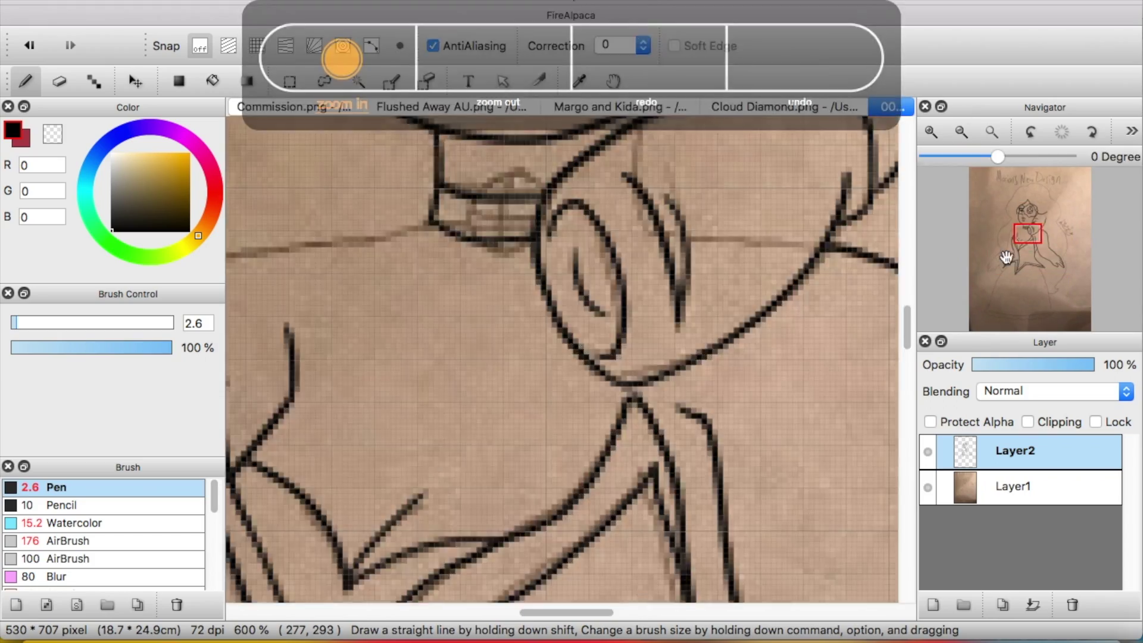
Trace the long right edge of the skirt and the right stretch of its curved bottom line
{"action": "scroll", "coordinate": [633, 444], "scroll_direction": "down", "scroll_amount": 10}
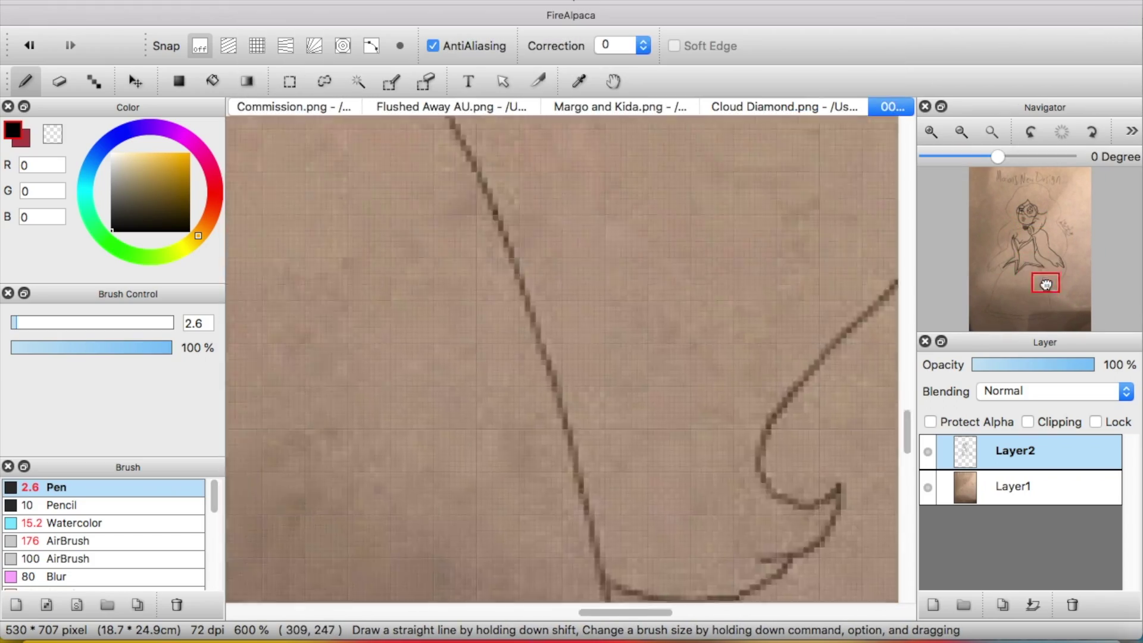
{"action": "scroll", "coordinate": [632, 444], "scroll_direction": "down", "scroll_amount": 3}
{"action": "scroll", "coordinate": [666, 375], "scroll_direction": "up", "scroll_amount": 3}
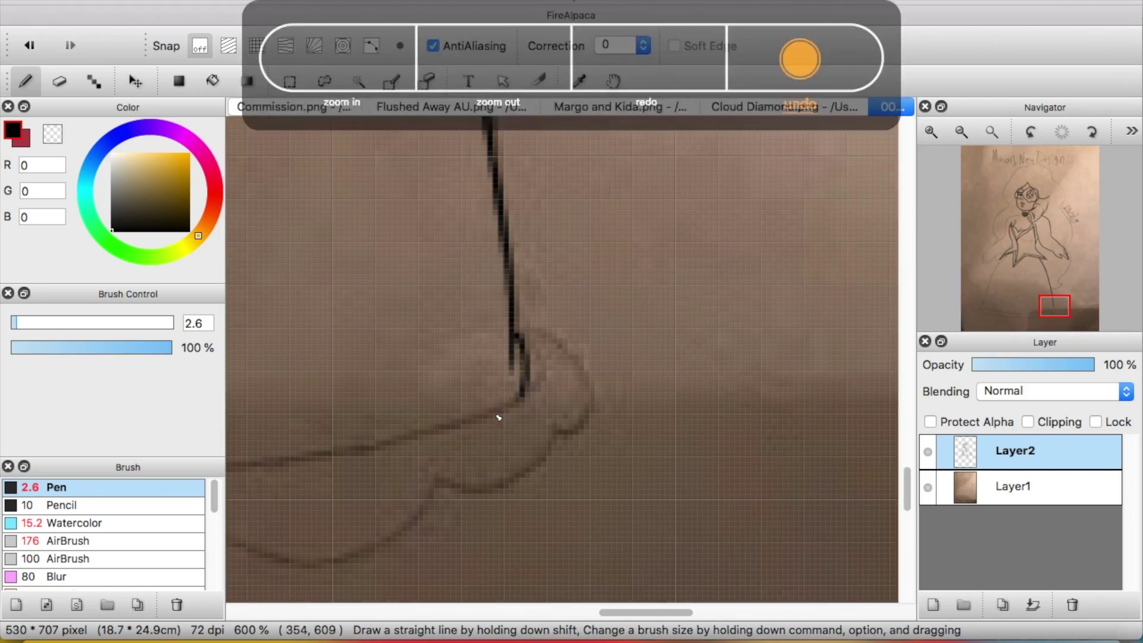
{"action": "scroll", "coordinate": [842, 377], "scroll_direction": "left", "scroll_amount": 5}
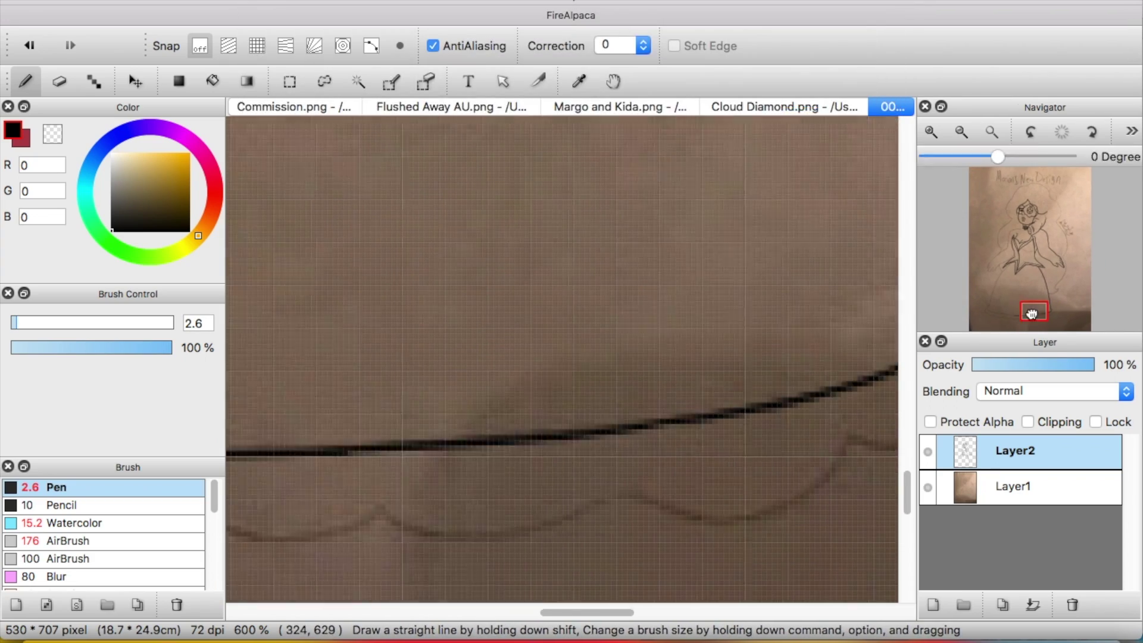
Trace the rest of the skirt's bottom line to the left, checking the join with the sketch layer hidden
{"action": "scroll", "coordinate": [875, 232], "scroll_direction": "down", "scroll_amount": 3}
{"action": "scroll", "coordinate": [774, 250], "scroll_direction": "left", "scroll_amount": 5}
{"action": "scroll", "coordinate": [728, 276], "scroll_direction": "up", "scroll_amount": 3}
{"action": "scroll", "coordinate": [495, 347], "scroll_direction": "right", "scroll_amount": 10}
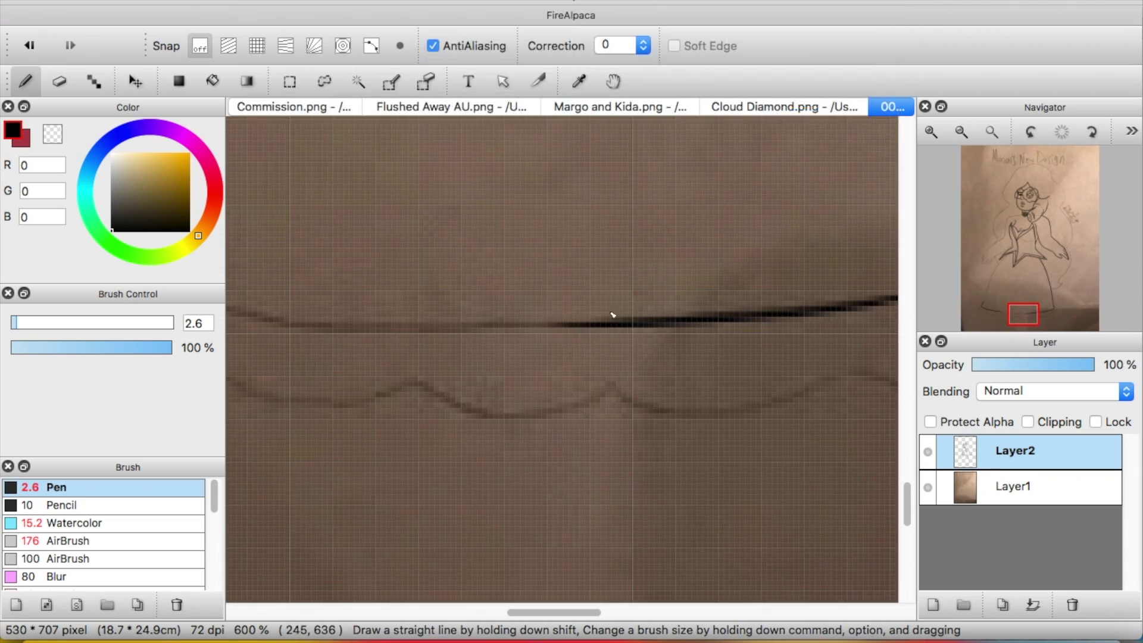
{"action": "key", "text": "ctrl+h"}
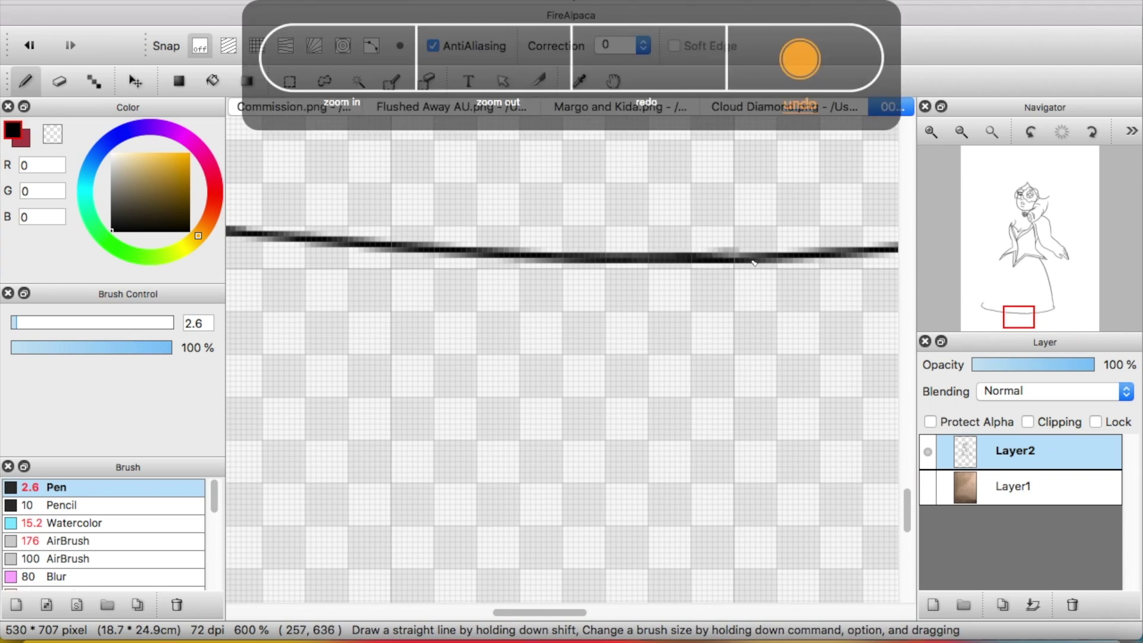
{"action": "key", "text": "ctrl+h"}
Trace the long left edge of the skirt up to the bodice hem
{"action": "scroll", "coordinate": [1030, 286], "scroll_direction": "down", "scroll_amount": 3}
{"action": "scroll", "coordinate": [972, 270], "scroll_direction": "up", "scroll_amount": 2}
{"action": "scroll", "coordinate": [615, 258], "scroll_direction": "down", "scroll_amount": 8}
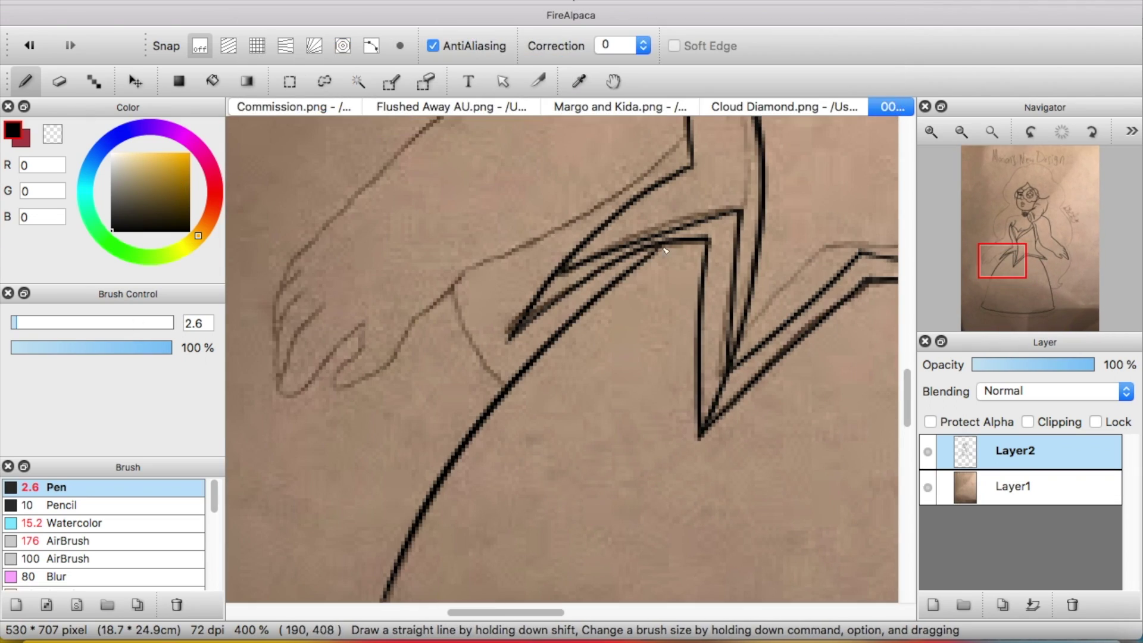
Trace the scalloped ruffle along the whole bottom of the skirt, redrawing the scallops that stray from the sketch
{"action": "scroll", "coordinate": [764, 361], "scroll_direction": "down", "scroll_amount": 5}
{"action": "scroll", "coordinate": [709, 337], "scroll_direction": "right", "scroll_amount": 10}
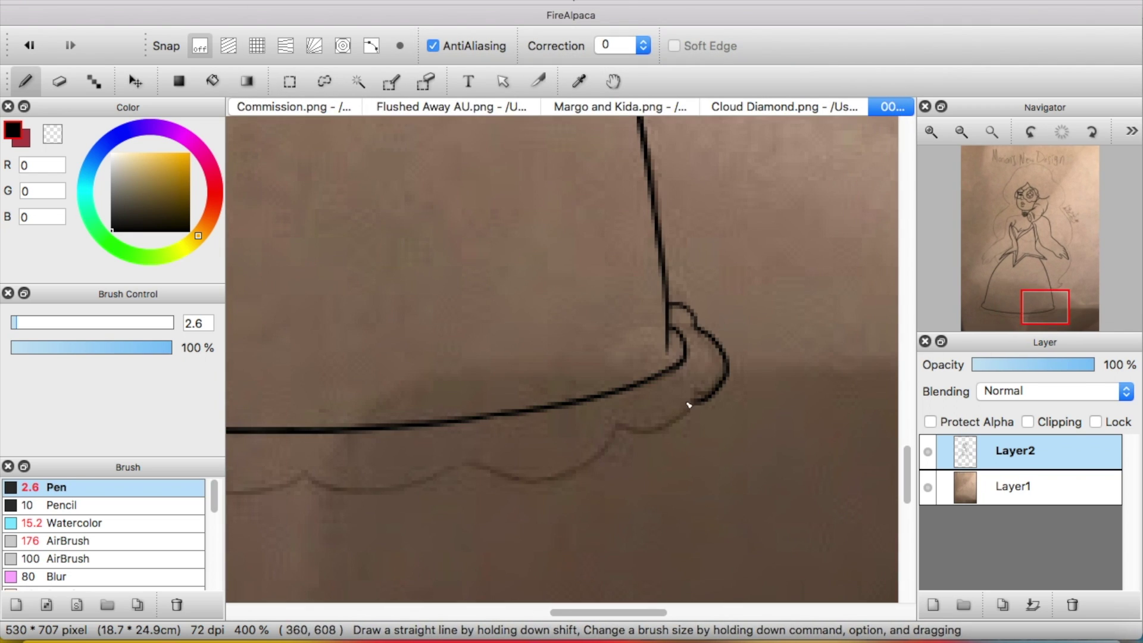
{"action": "scroll", "coordinate": [673, 378], "scroll_direction": "left", "scroll_amount": 8}
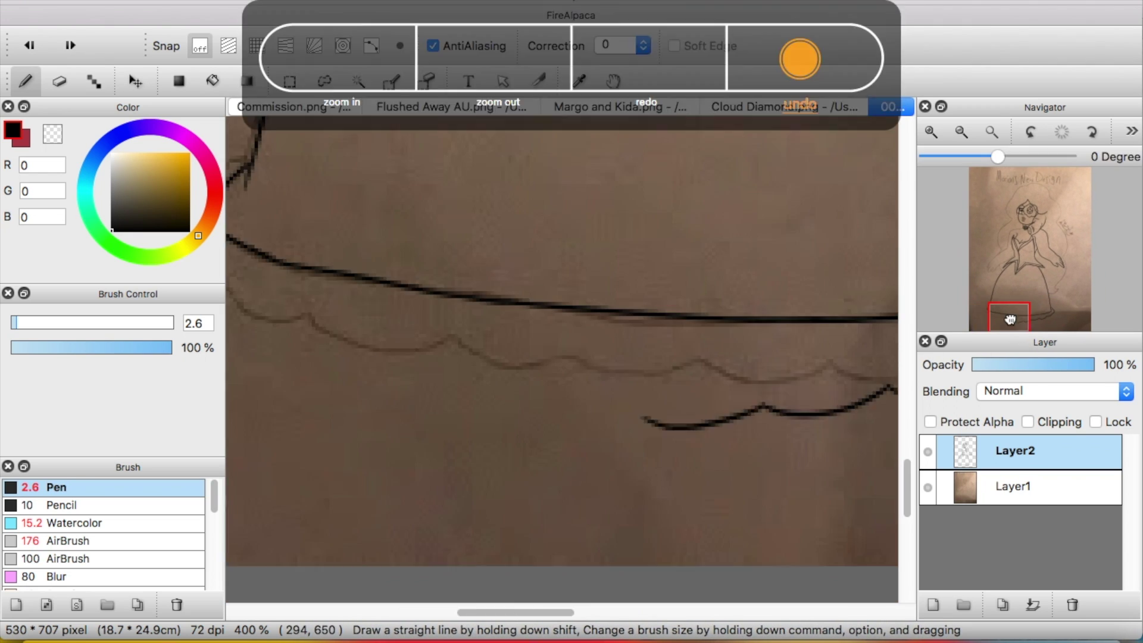
{"action": "scroll", "coordinate": [575, 258], "scroll_direction": "up", "scroll_amount": 3}
{"action": "scroll", "coordinate": [506, 315], "scroll_direction": "right", "scroll_amount": 10}
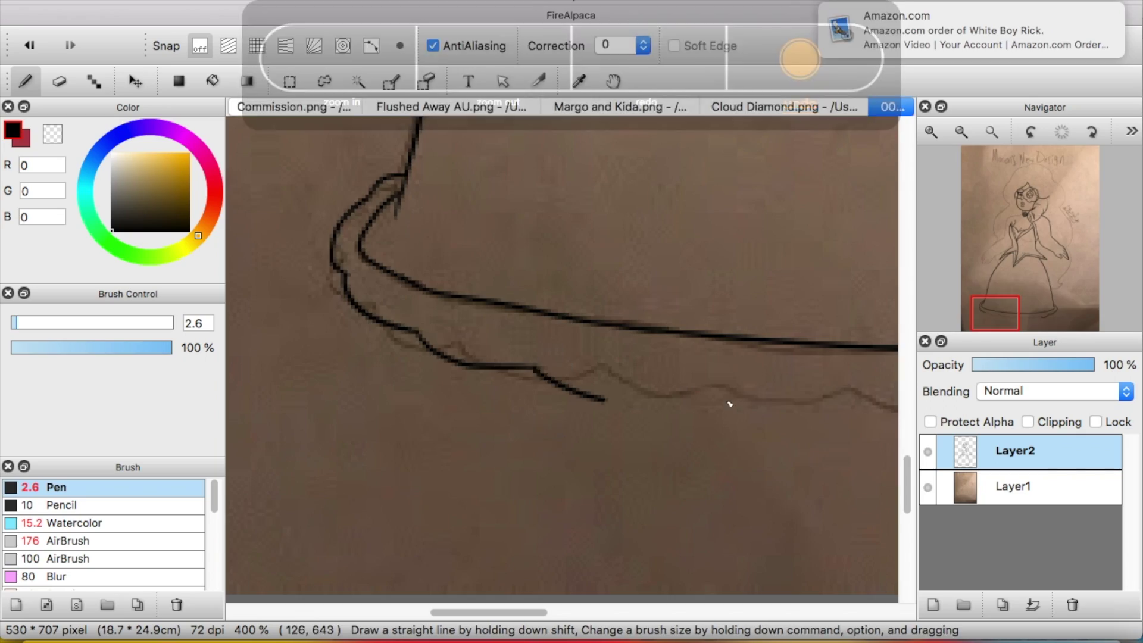
{"action": "key", "text": "super+minus"}
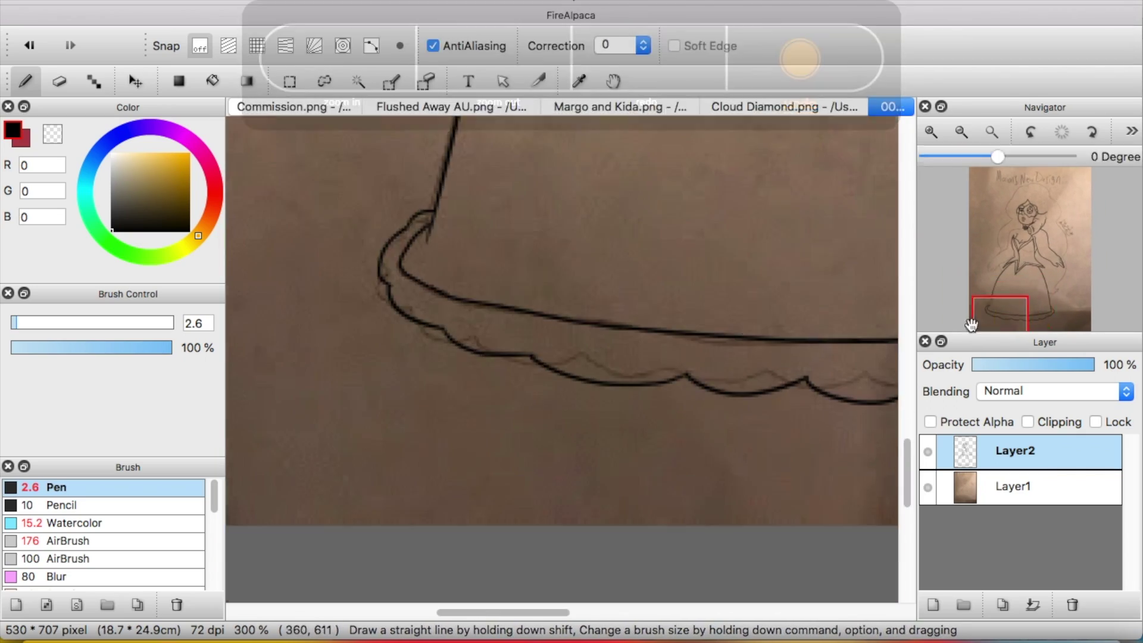
Trace the start of the left upper arm and the lower edge of its forearm to the wrist, undoing a misplaced stroke
{"action": "scroll", "coordinate": [563, 357], "scroll_direction": "up", "scroll_amount": 5}
{"action": "key", "text": "super+plus"}
{"action": "key", "text": "super+plus"}
{"action": "scroll", "coordinate": [563, 357], "scroll_direction": "down", "scroll_amount": 3}
{"action": "scroll", "coordinate": [562, 357], "scroll_direction": "right", "scroll_amount": 3}
{"action": "key", "text": "super+z"}
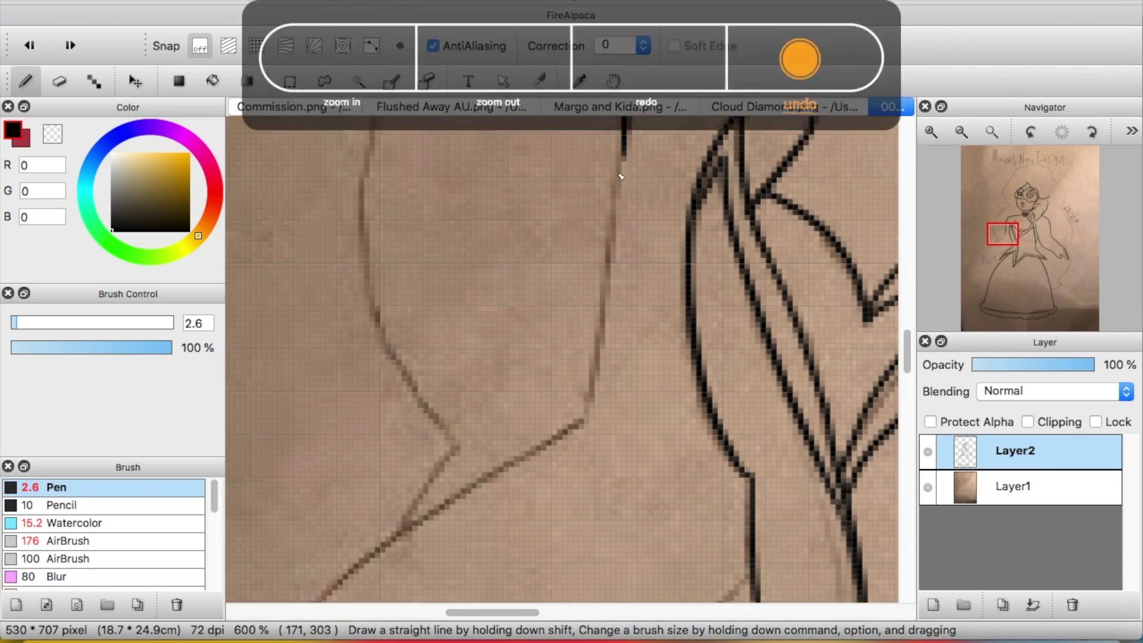
{"action": "scroll", "coordinate": [605, 421], "scroll_direction": "down", "scroll_amount": 5}
{"action": "scroll", "coordinate": [604, 421], "scroll_direction": "left", "scroll_amount": 2}
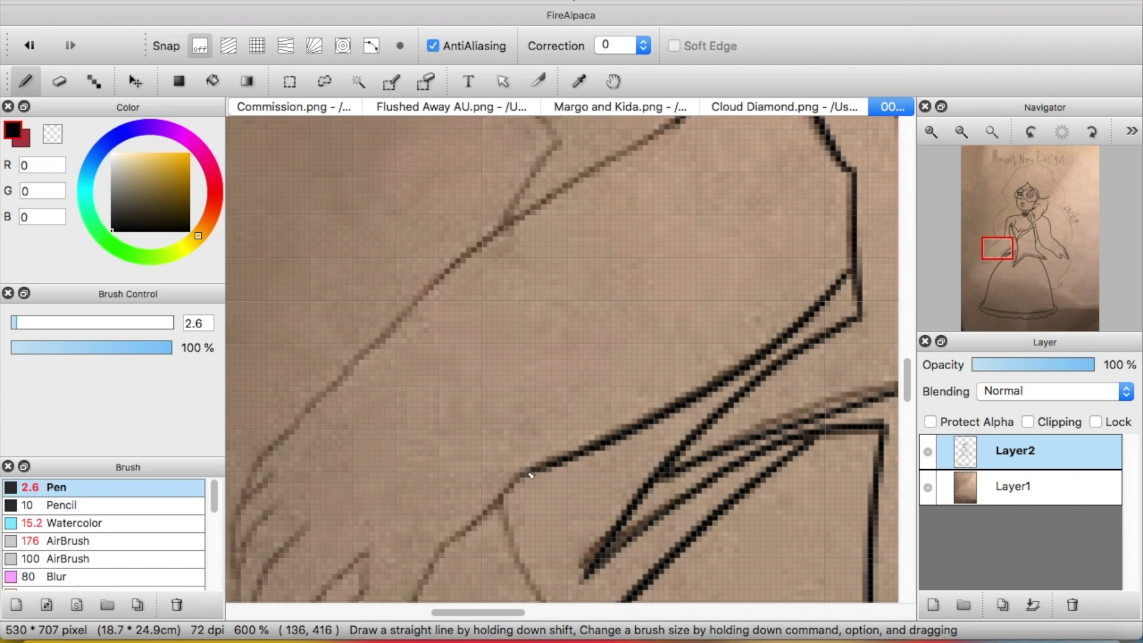
Trace the underside of the left hand with its thumb and the nearest finger
{"action": "scroll", "coordinate": [530, 474], "scroll_direction": "left", "scroll_amount": 3}
{"action": "scroll", "coordinate": [530, 475], "scroll_direction": "down", "scroll_amount": 1}
{"action": "scroll", "coordinate": [758, 436], "scroll_direction": "down", "scroll_amount": 4}
{"action": "mouse_move", "coordinate": [753, 322]}
{"action": "left_mouse_down"}
{"action": "mouse_move", "coordinate": [655, 410]}
{"action": "mouse_move", "coordinate": [581, 358]}
{"action": "left_mouse_up"}
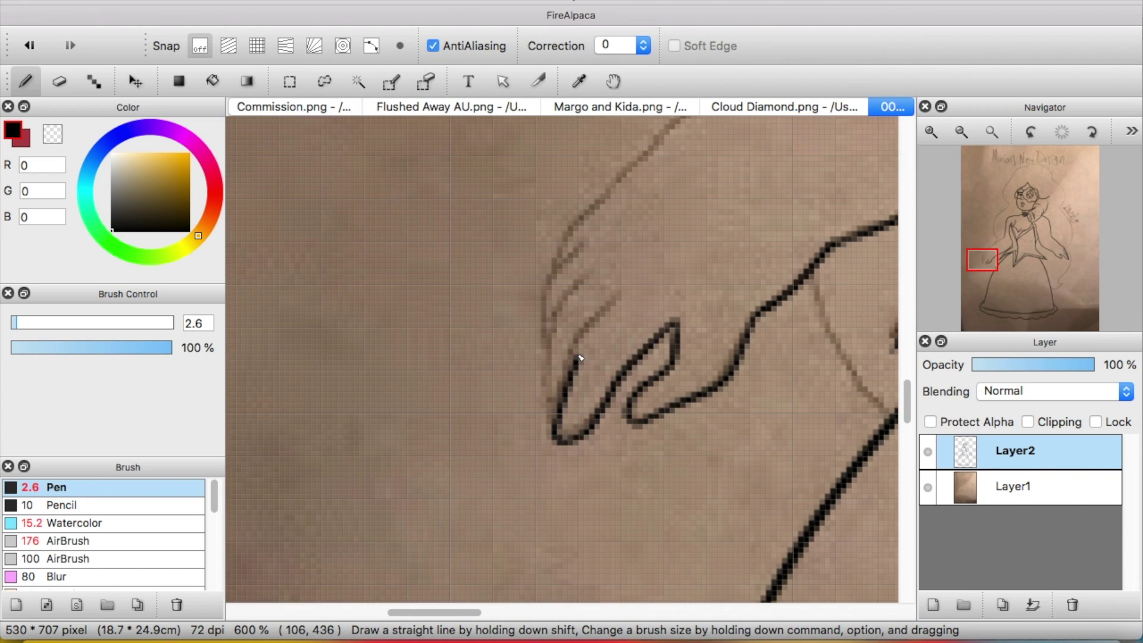
Trace the remaining fingers of the left hand and the upper edge of the forearm to the elbow
{"action": "left_click_drag", "start_coordinate": [989, 272], "coordinate": [992, 246]}
{"action": "scroll", "coordinate": [442, 436], "scroll_direction": "down", "scroll_amount": 3}
{"action": "scroll", "coordinate": [442, 436], "scroll_direction": "left", "scroll_amount": 2}
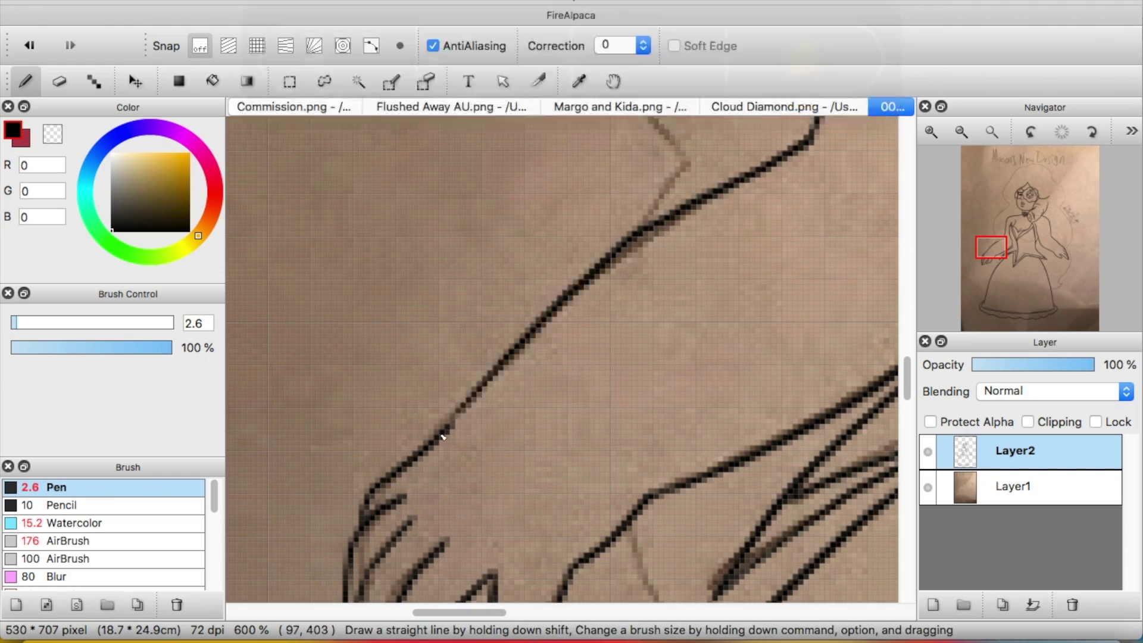
Hide the photographed sketch on Layer1 to check the inked arm, and show it again for tracing the hair
{"action": "left_click", "coordinate": [927, 487]}
{"action": "scroll", "coordinate": [563, 357], "scroll_direction": "down", "scroll_amount": 5}
{"action": "scroll", "coordinate": [562, 358], "scroll_direction": "up", "scroll_amount": 4}
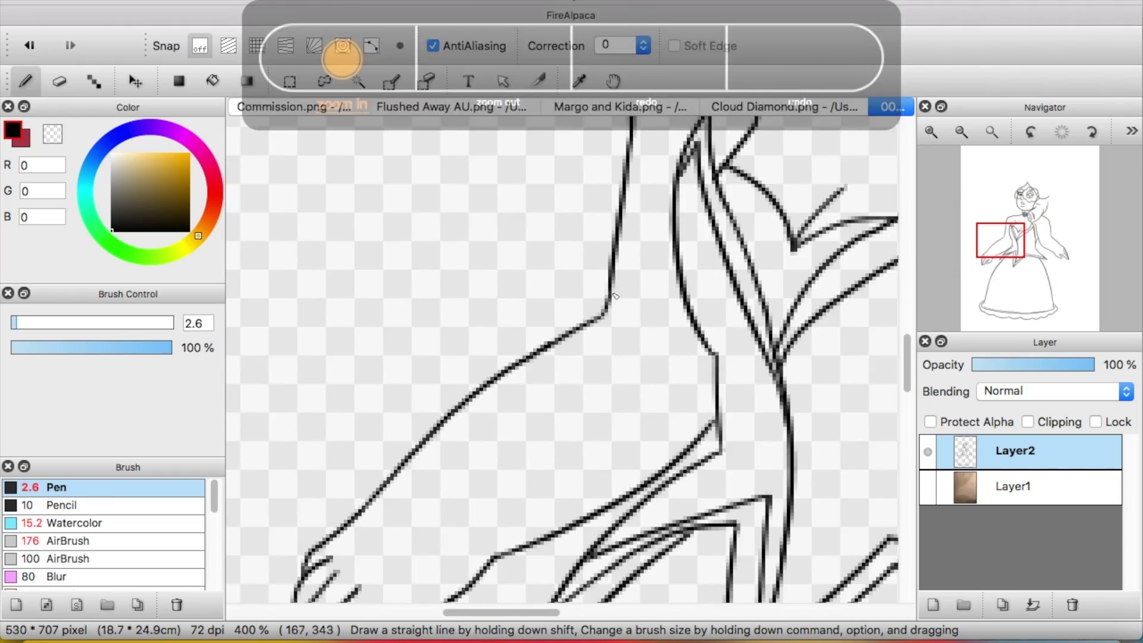
{"action": "left_click", "coordinate": [927, 487]}
{"action": "left_click_drag", "start_coordinate": [1000, 239], "coordinate": [1011, 183]}
{"action": "scroll", "coordinate": [977, 272], "scroll_direction": "down", "scroll_amount": 1}
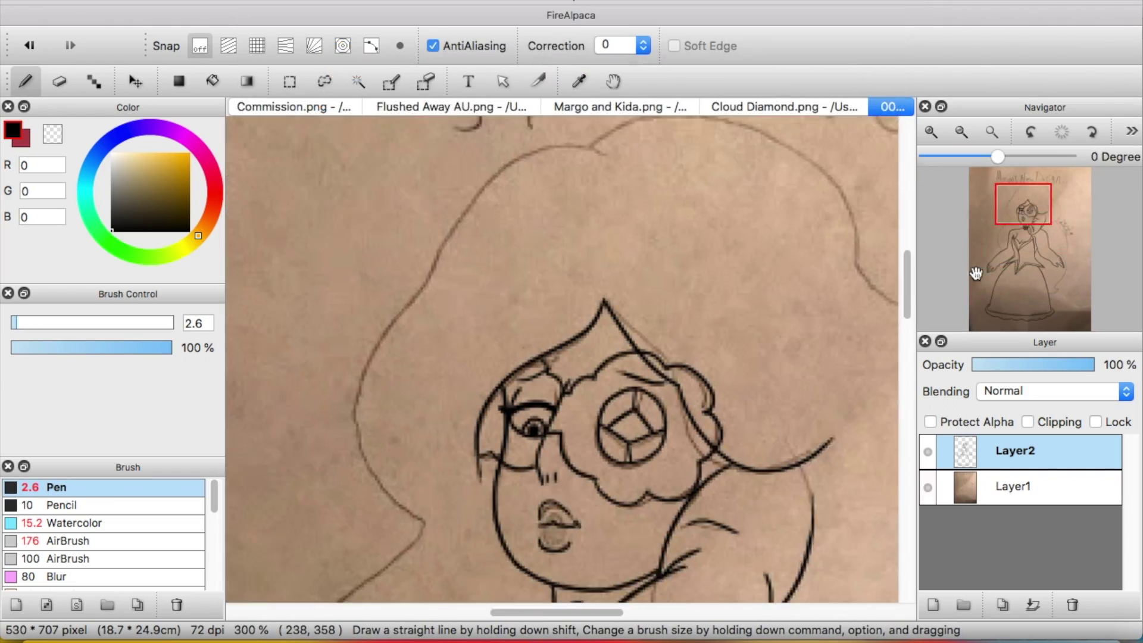
Trace the hair outline down to the curled tip beside the skirt's right edge, undoing stray strokes
{"action": "key", "text": "super+z"}
{"action": "key", "text": "super+plus"}
{"action": "key", "text": "super+z"}
{"action": "scroll", "coordinate": [435, 288], "scroll_direction": "down", "scroll_amount": 10}
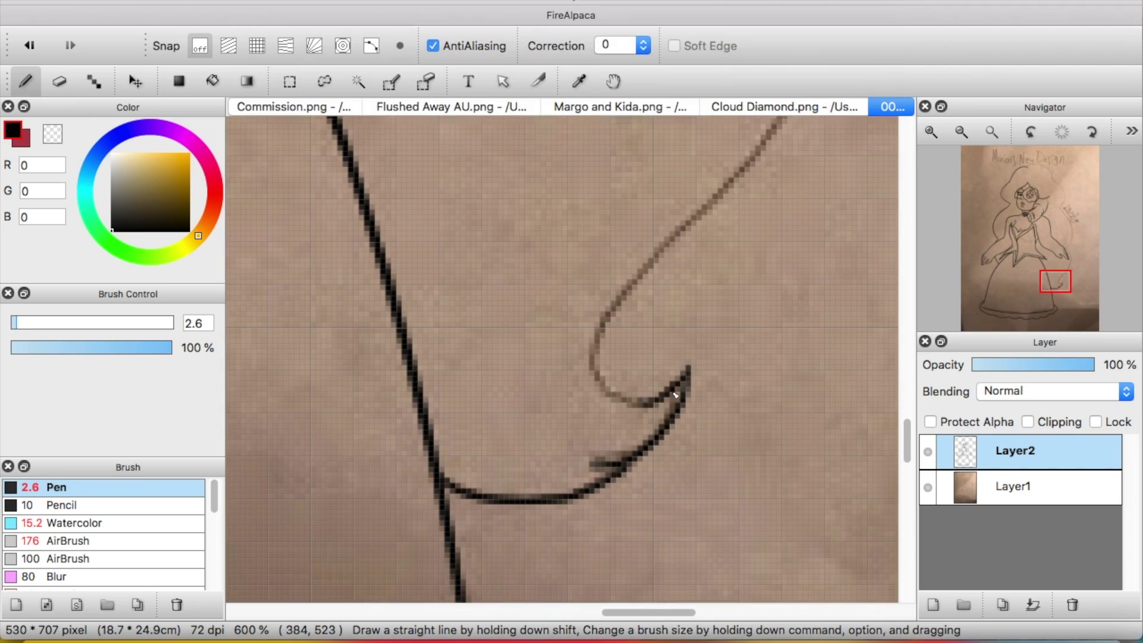
{"action": "key", "text": "super+minus"}
{"action": "key", "text": "super+z"}
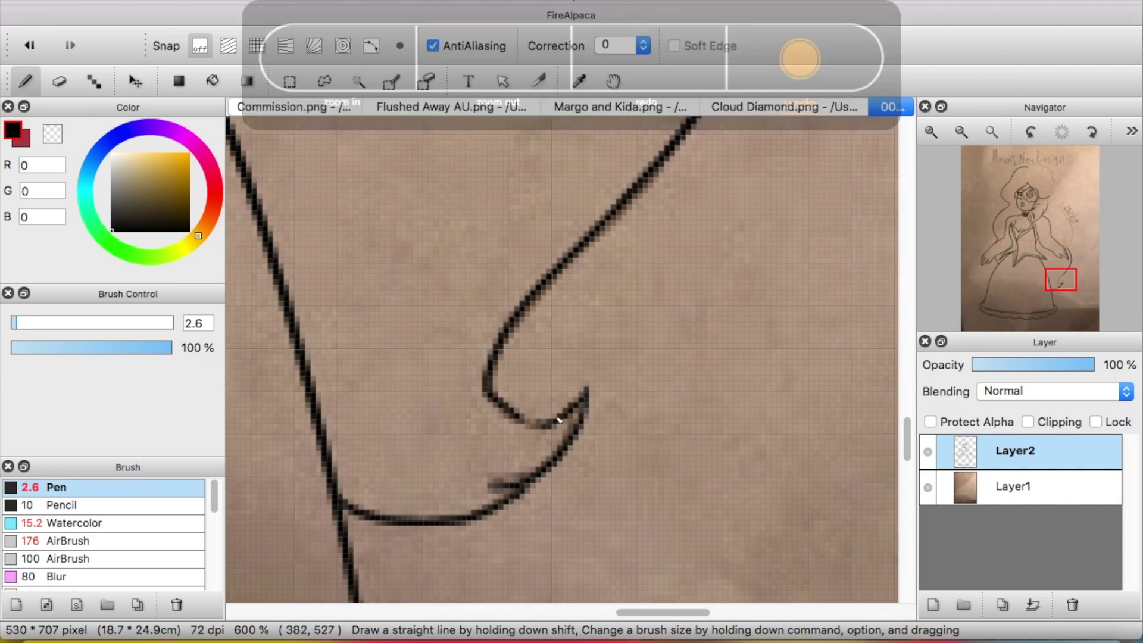
Clean the inner bend of the curled hair tip with the Eraser, and trace the hair wave above the right hand
{"action": "key", "text": "e"}
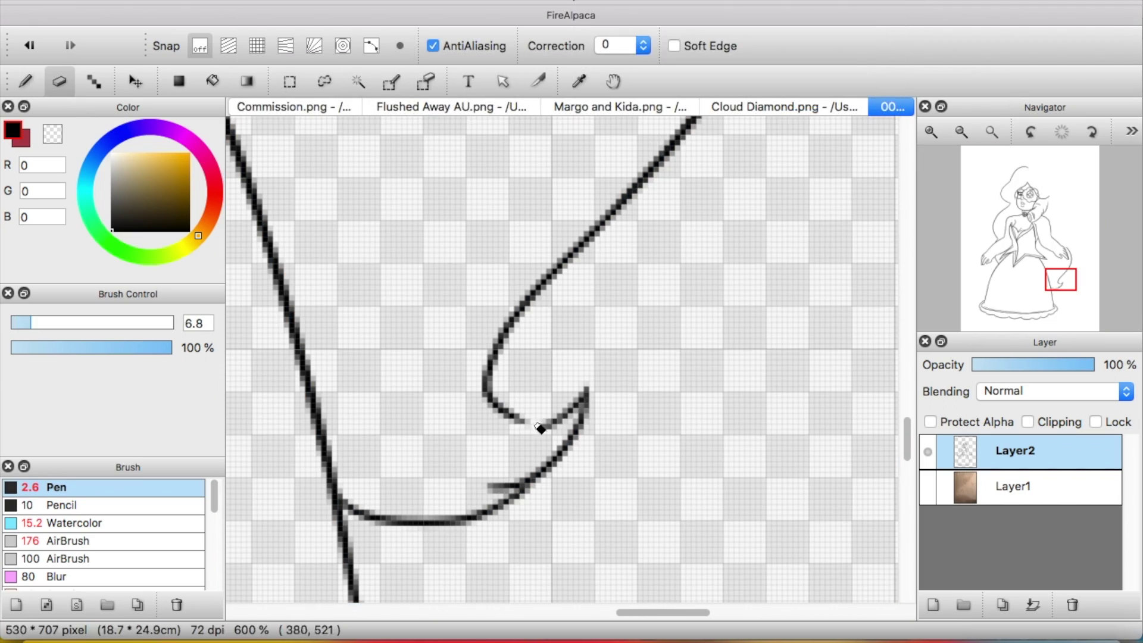
{"action": "left_click", "coordinate": [923, 492]}
{"action": "key", "text": "super+minus"}
{"action": "key", "text": "super+z"}
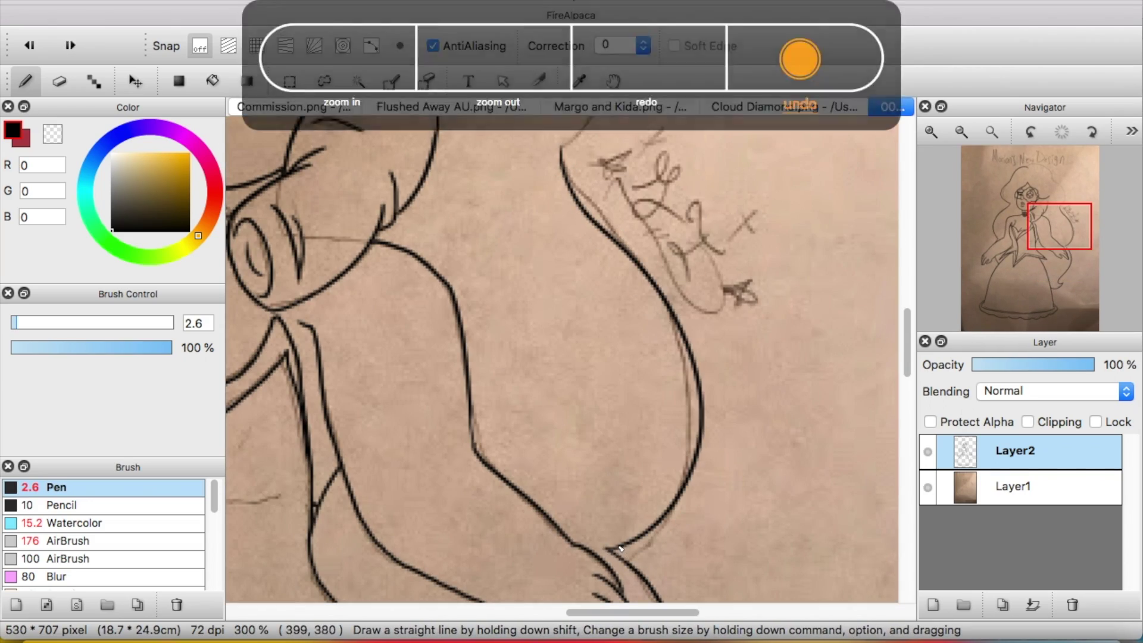
Erase the overlapping line ends along the bodice's right edge
{"action": "scroll", "coordinate": [616, 551], "scroll_direction": "down", "scroll_amount": 5}
{"action": "key", "text": "e"}
{"action": "key", "text": "super+equal"}
{"action": "key", "text": "super+minus"}
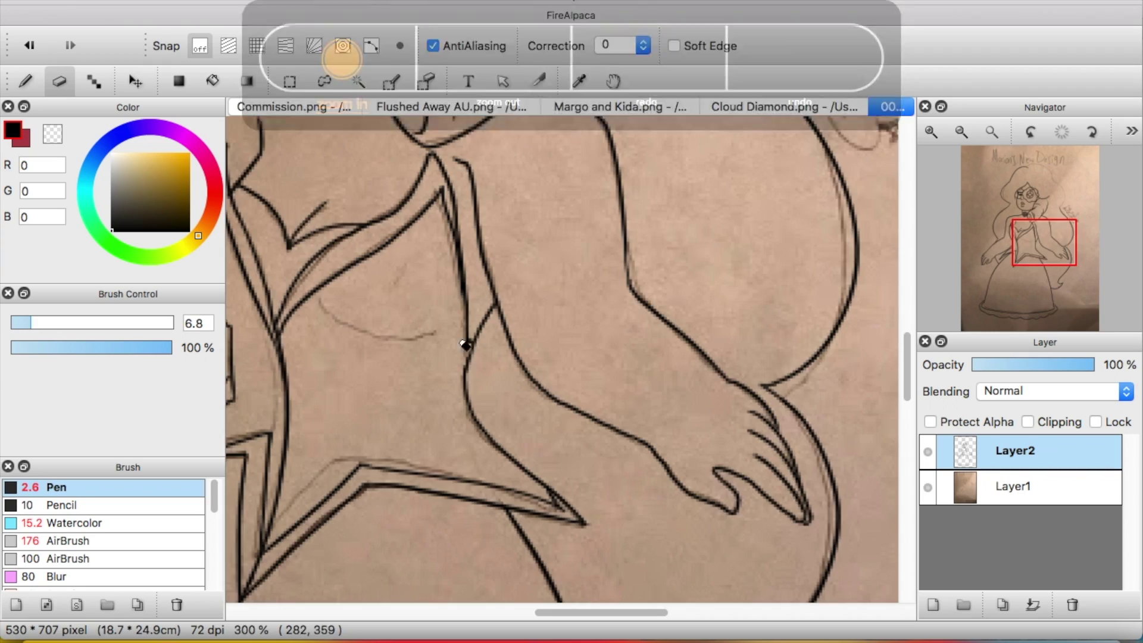
{"action": "key", "text": "super+equal"}
Trace the remaining hair outline over the crown and down the right side with the Pen
{"action": "key", "text": "b"}
{"action": "scroll", "coordinate": [562, 352], "scroll_direction": "up", "scroll_amount": 5}
{"action": "key", "text": "super+z"}
{"action": "left_click_drag", "start_coordinate": [589, 173], "coordinate": [738, 381]}
{"action": "scroll", "coordinate": [535, 309], "scroll_direction": "up", "scroll_amount": 3}
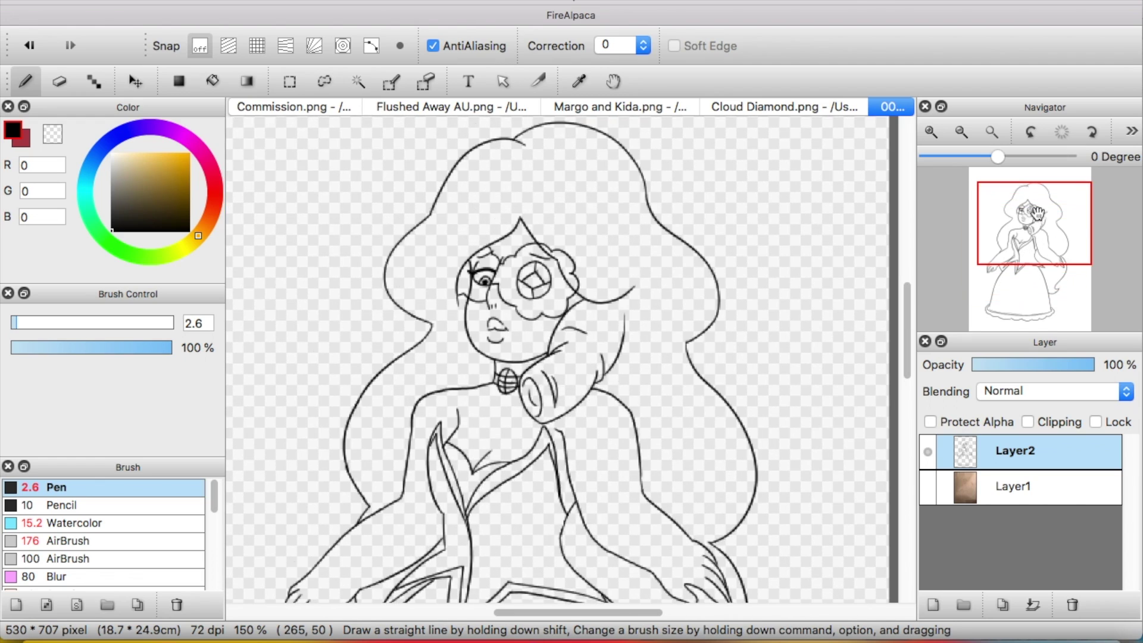
Open Morion Dove.png as a colour reference and fill the skin on Layer3 with grey (RGB 167, 167, 167)
{"action": "key", "text": "super+o"}
{"action": "type", "text": "mor"}
{"action": "key", "text": "Return"}
{"action": "left_click", "coordinate": [506, 279], "text": "alt"}
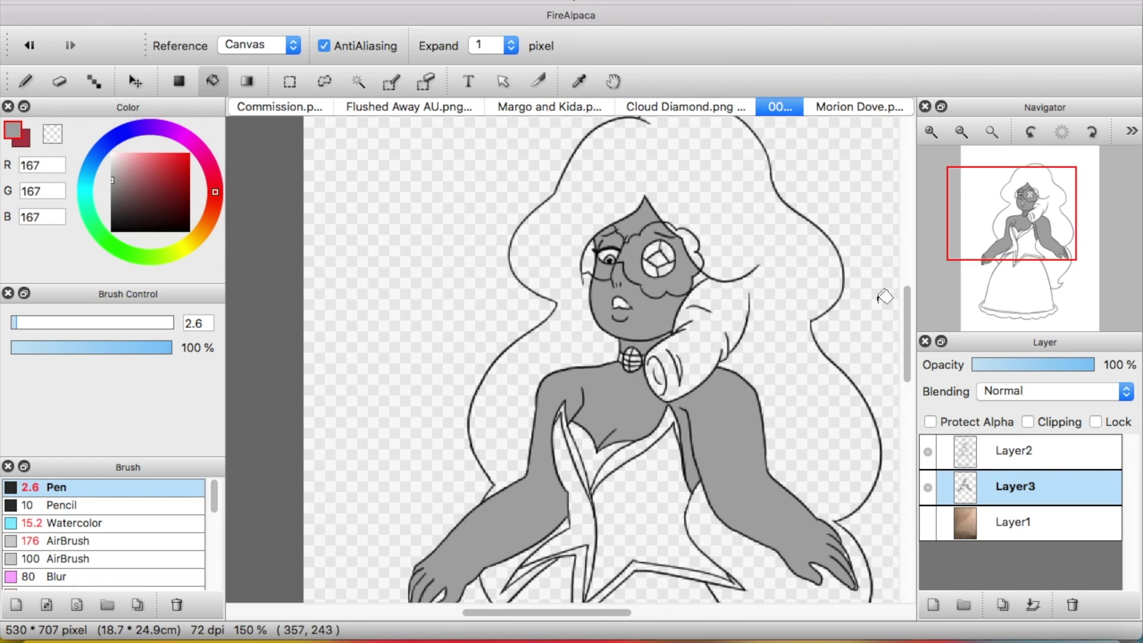
Paint over the unfilled skin gaps around the lips, shoulders and fingers on Layer3 with a 3.6 px Pen
{"action": "key", "text": "b"}
{"action": "scroll", "coordinate": [636, 365], "scroll_direction": "up", "scroll_amount": 5}
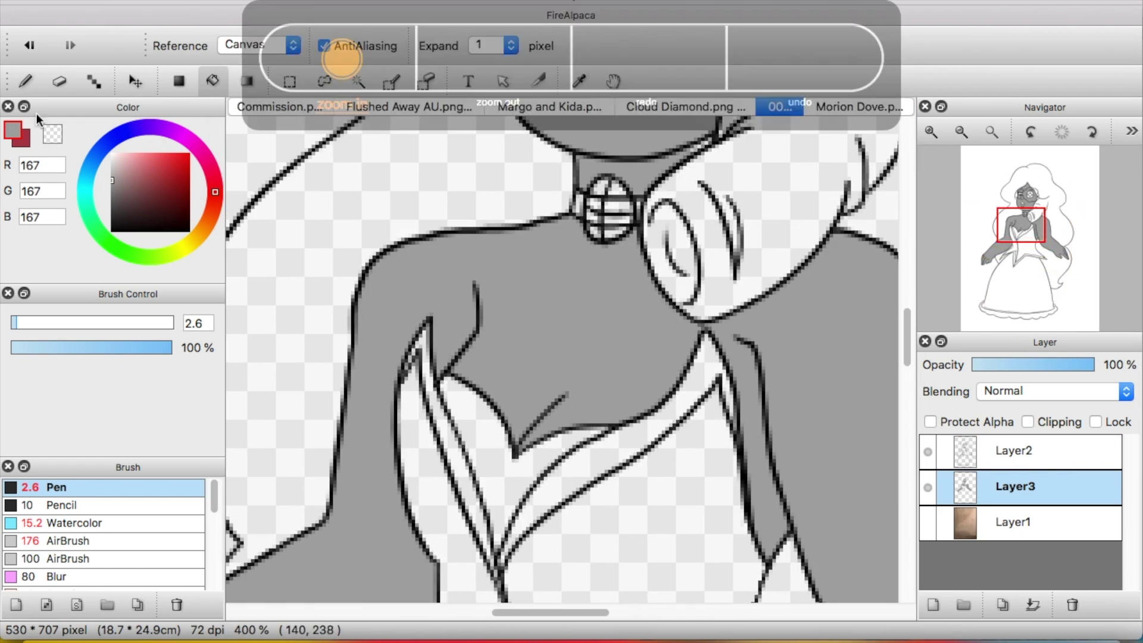
{"action": "scroll", "coordinate": [746, 254], "scroll_direction": "up", "scroll_amount": 10}
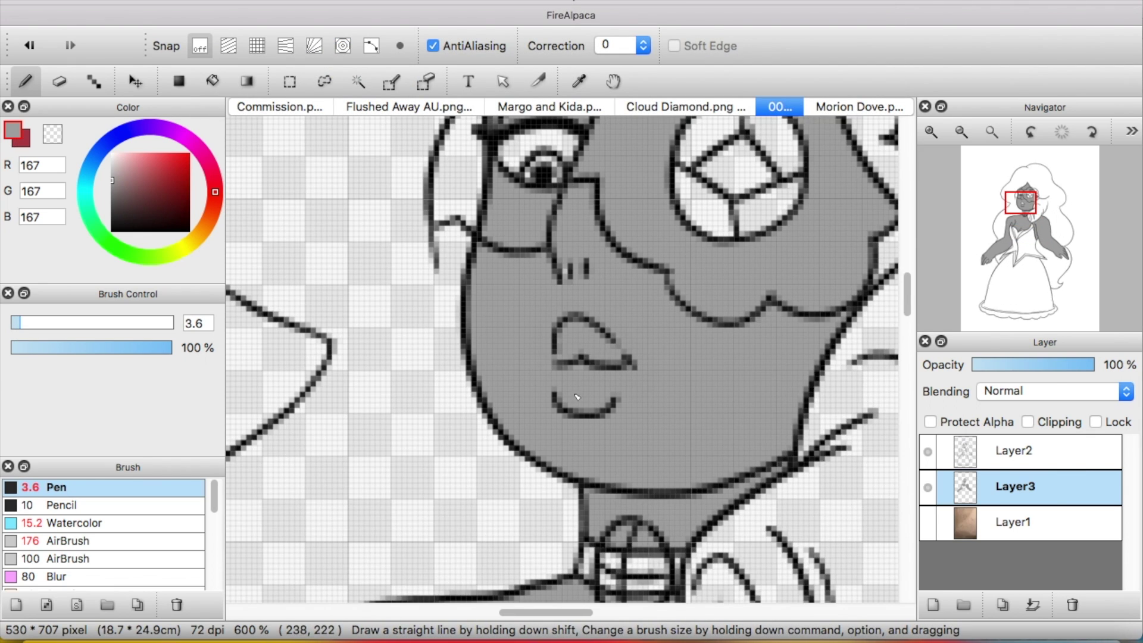
{"action": "scroll", "coordinate": [442, 359], "scroll_direction": "down", "scroll_amount": 10}
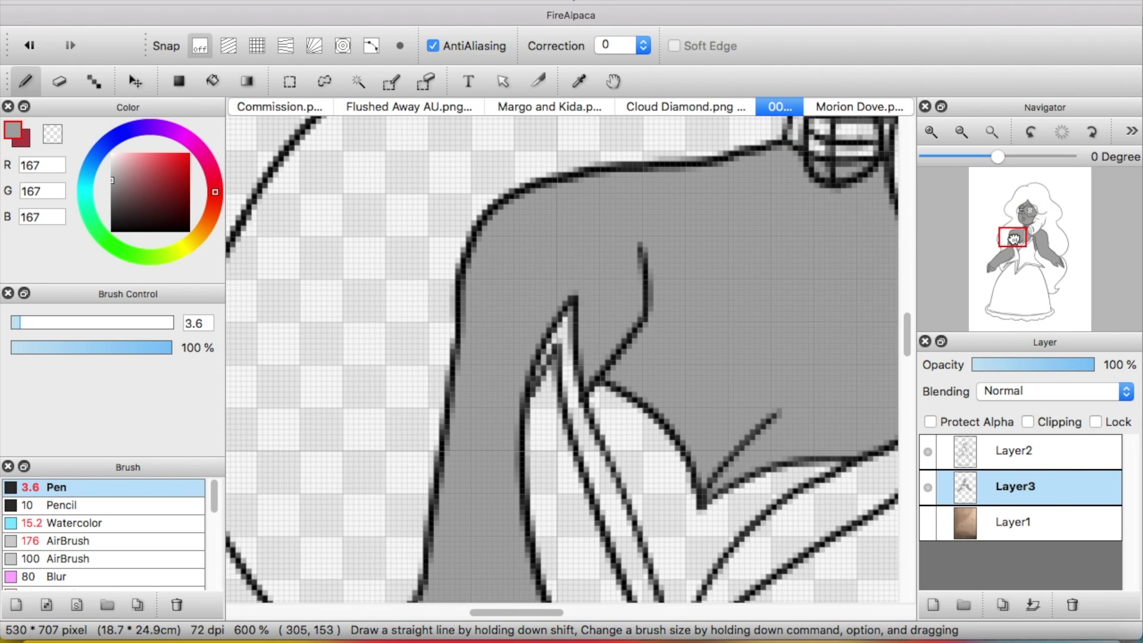
{"action": "scroll", "coordinate": [793, 402], "scroll_direction": "right", "scroll_amount": 6}
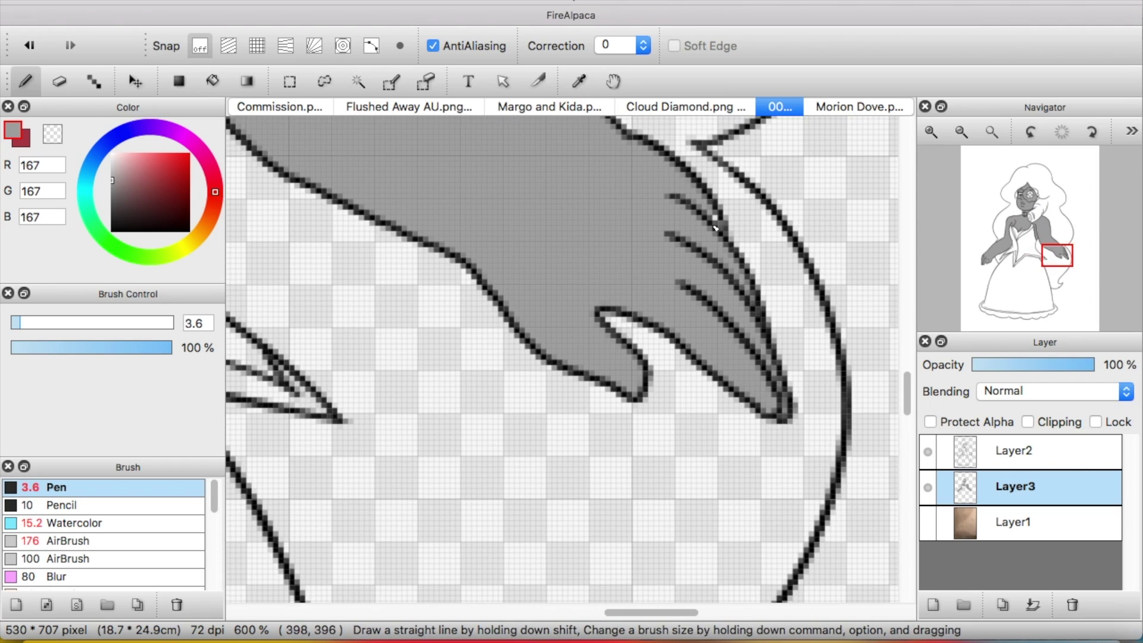
{"action": "scroll", "coordinate": [715, 228], "scroll_direction": "left", "scroll_amount": 15}
{"action": "scroll", "coordinate": [716, 228], "scroll_direction": "up", "scroll_amount": 10}
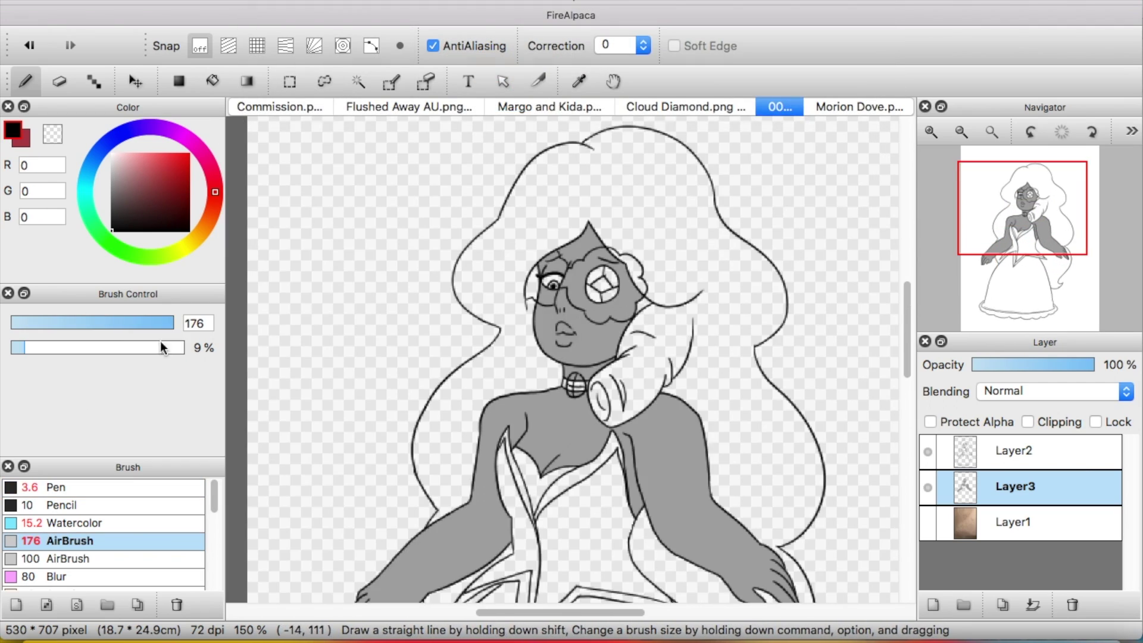
Protect Layer3's alpha and airbrush black at 9% opacity over the forearms and hands, adding soft shadows under the hair and beside the bodice
{"action": "left_click", "coordinate": [929, 421]}
{"action": "left_click_drag", "start_coordinate": [357, 306], "coordinate": [510, 458]}
{"action": "left_click_drag", "start_coordinate": [625, 298], "coordinate": [718, 368]}
{"action": "mouse_move", "coordinate": [1031, 242]}
{"action": "left_mouse_down"}
{"action": "mouse_move", "coordinate": [1027, 205]}
{"action": "mouse_move", "coordinate": [1031, 250]}
{"action": "mouse_move", "coordinate": [1031, 229]}
{"action": "left_mouse_up"}
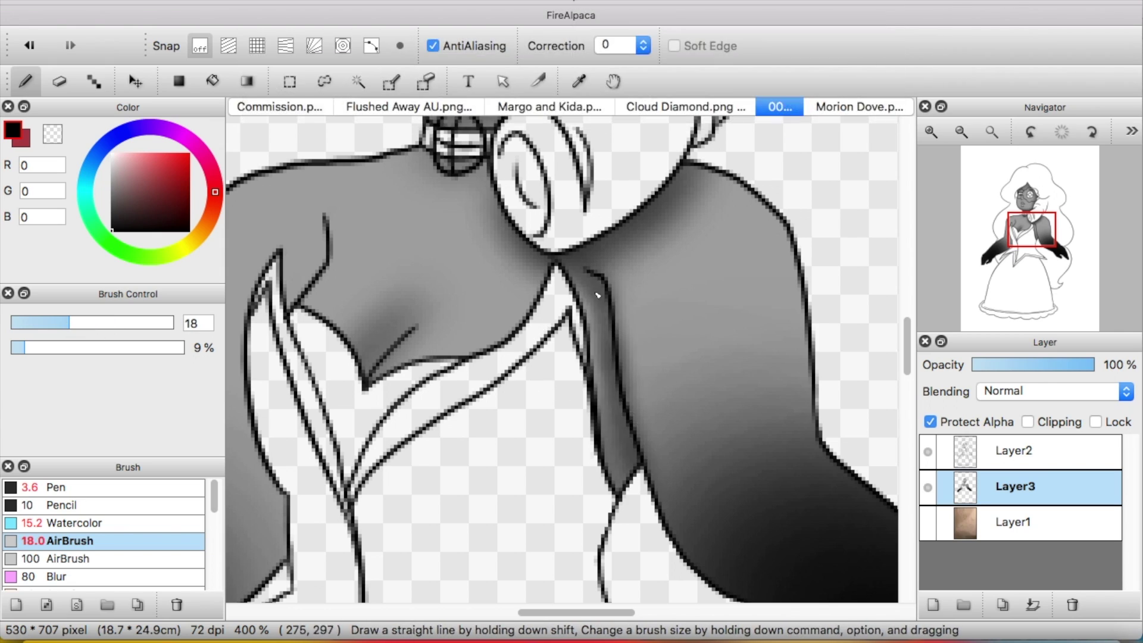
{"action": "key", "text": "super+minus"}
{"action": "key", "text": "super+plus"}
Recolour the arm and shoulder outlines on Layer2 grey (RGB 82, 82, 82) with the 3.6 px Pen and protected alpha
{"action": "left_click", "coordinate": [102, 488]}
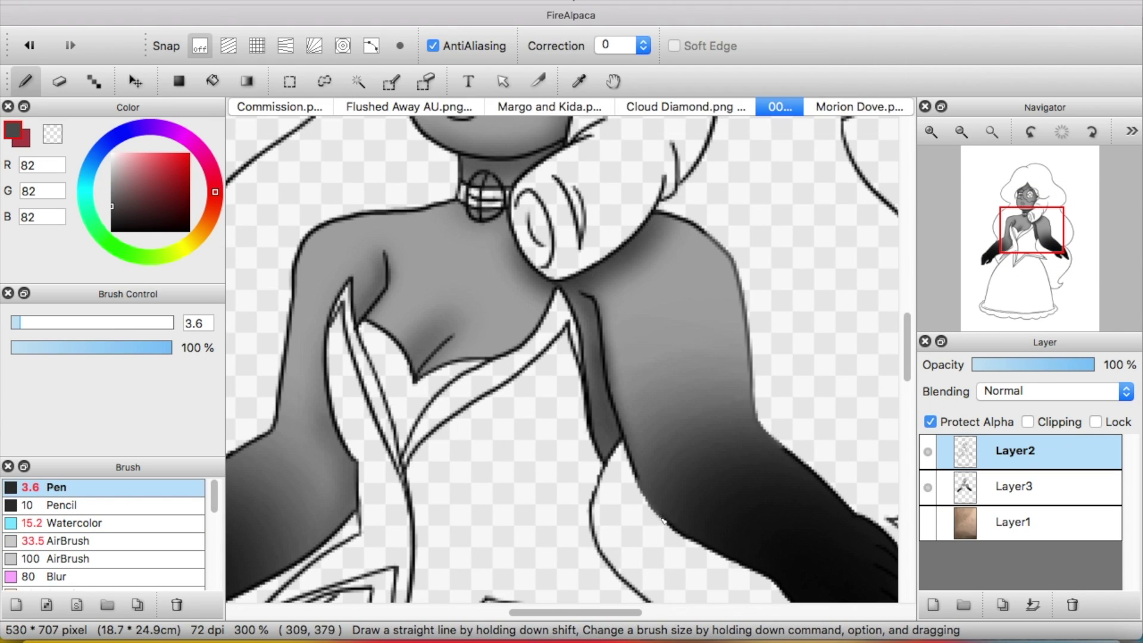
{"action": "scroll", "coordinate": [717, 245], "scroll_direction": "right", "scroll_amount": 3}
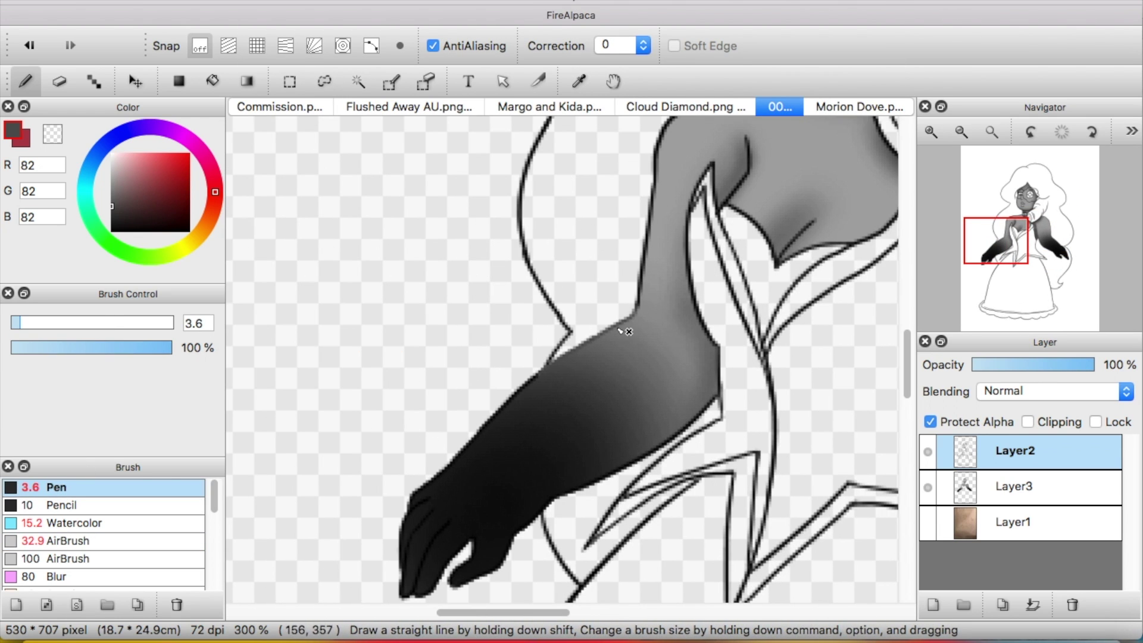
{"action": "scroll", "coordinate": [684, 433], "scroll_direction": "up", "scroll_amount": 3}
{"action": "scroll", "coordinate": [684, 433], "scroll_direction": "right", "scroll_amount": 5}
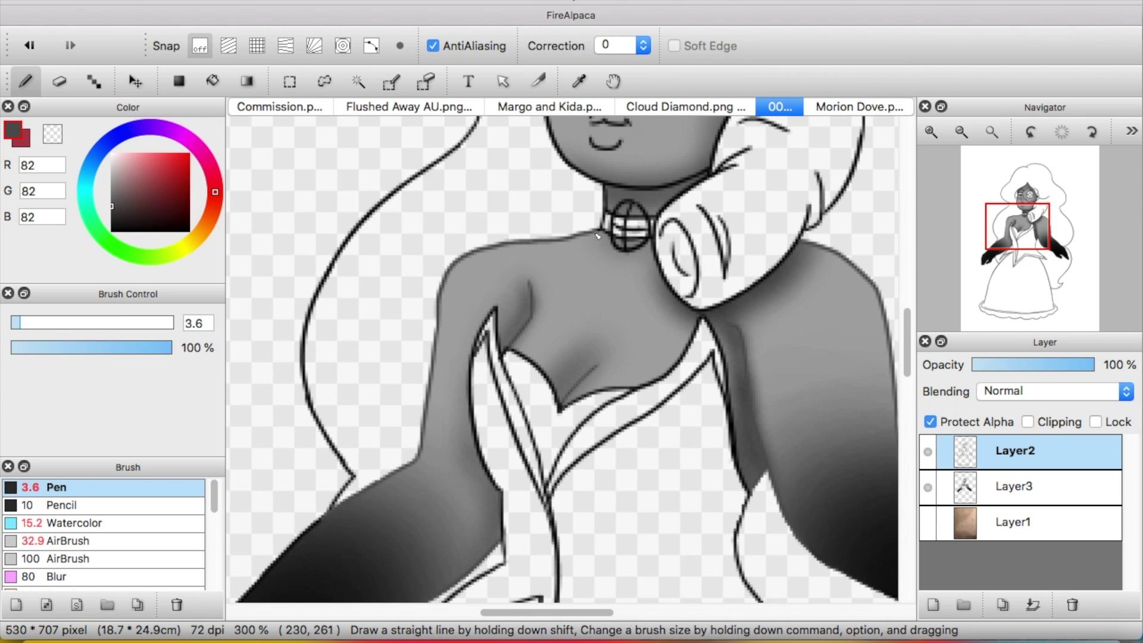
Recolour the outlines of the jaw, nose and lips on Layer2 in the same grey
{"action": "scroll", "coordinate": [693, 134], "scroll_direction": "up", "scroll_amount": 5}
{"action": "scroll", "coordinate": [598, 238], "scroll_direction": "up", "scroll_amount": 2}
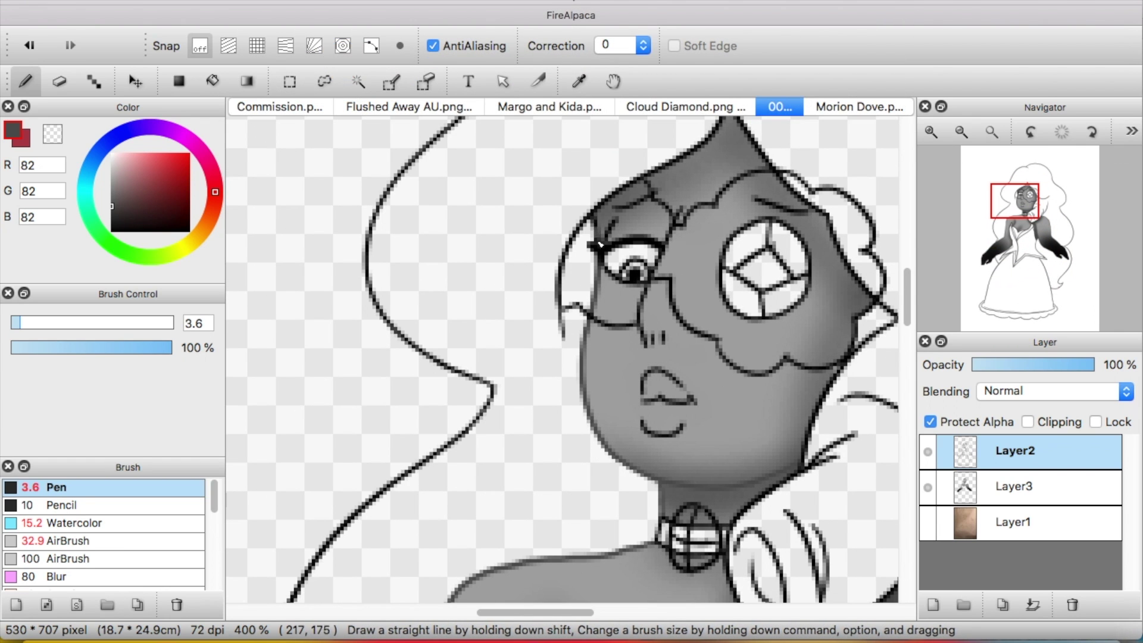
{"action": "key", "text": "Down"}
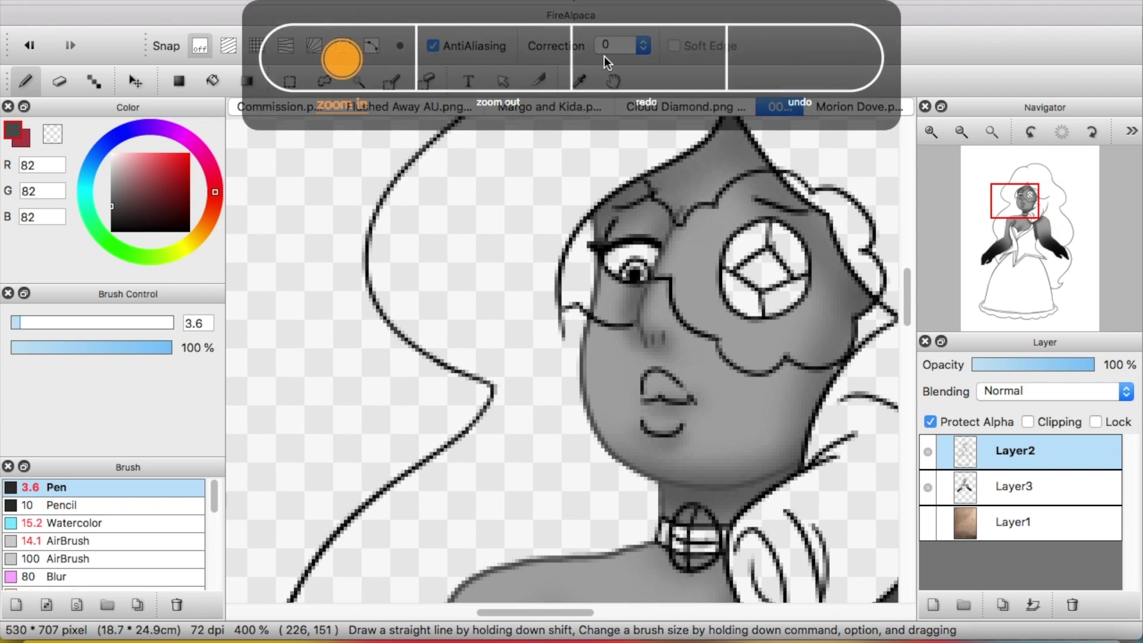
{"action": "left_click_drag", "start_coordinate": [643, 424], "coordinate": [685, 430]}
{"action": "left_click_drag", "start_coordinate": [643, 372], "coordinate": [694, 404]}
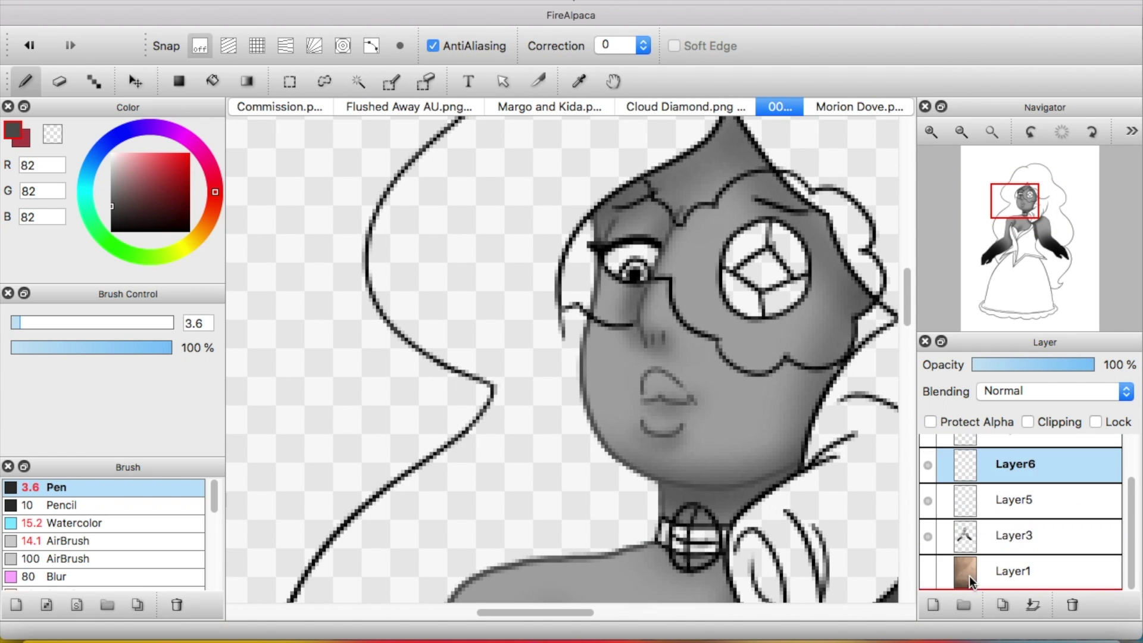
{"action": "scroll", "coordinate": [838, 372], "scroll_direction": "down", "scroll_amount": 10}
{"action": "scroll", "coordinate": [715, 333], "scroll_direction": "up", "scroll_amount": 10}
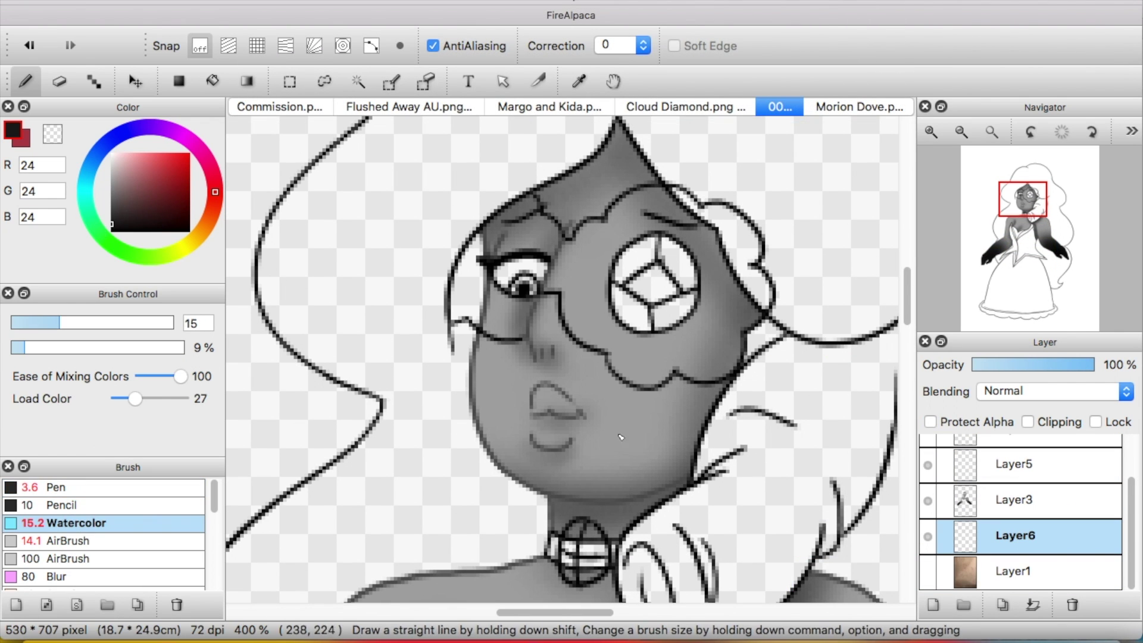
{"action": "key", "text": "bracketleft"}
{"action": "key", "text": "ctrl+z"}
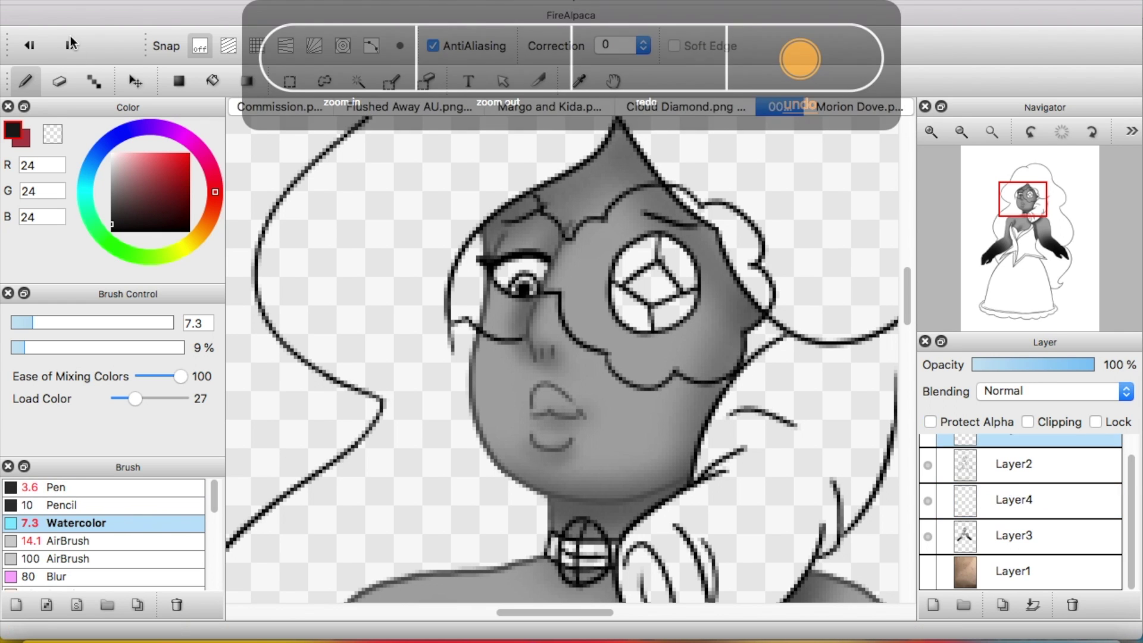
{"action": "key", "text": "ctrl+z"}
{"action": "key", "text": "ctrl+z"}
Paint the open mouth's interior near-black and dot small white highlights inside it
{"action": "mouse_move", "coordinate": [545, 407]}
{"action": "left_mouse_down"}
{"action": "mouse_move", "coordinate": [592, 416]}
{"action": "mouse_move", "coordinate": [547, 424]}
{"action": "left_mouse_up"}
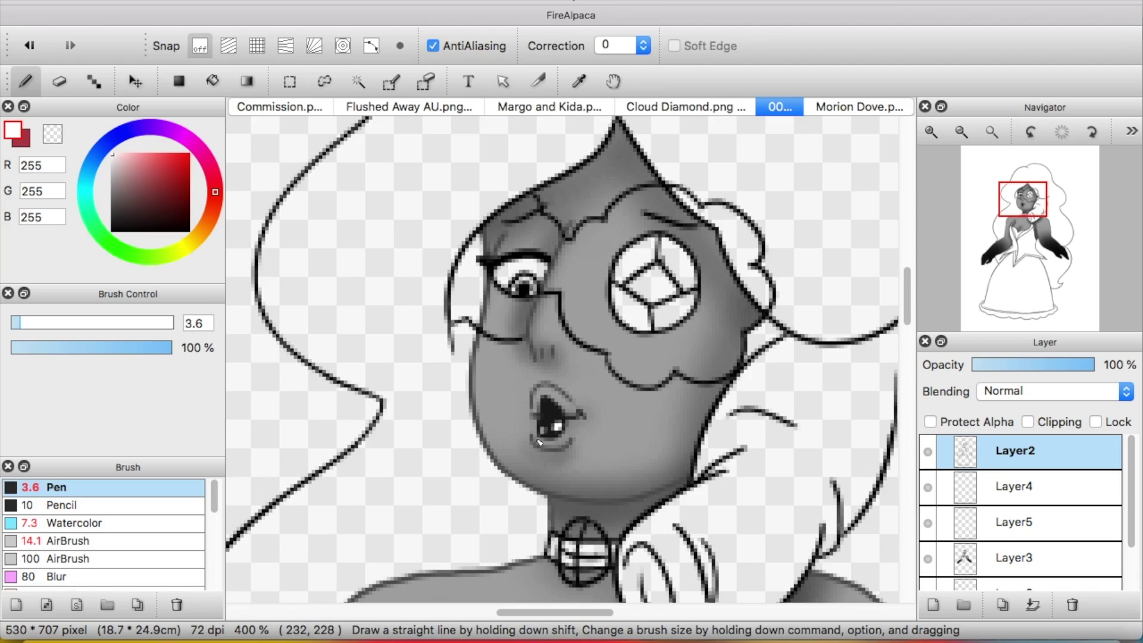
{"action": "key", "text": "ctrl+plus"}
{"action": "key", "text": "d"}
{"action": "key", "text": "ctrl+minus"}
{"action": "key", "text": "ctrl+minus"}
{"action": "key", "text": "ctrl+minus"}
{"action": "key", "text": "ctrl+plus"}
{"action": "key", "text": "ctrl+minus"}
{"action": "left_click", "coordinate": [1020, 244]}
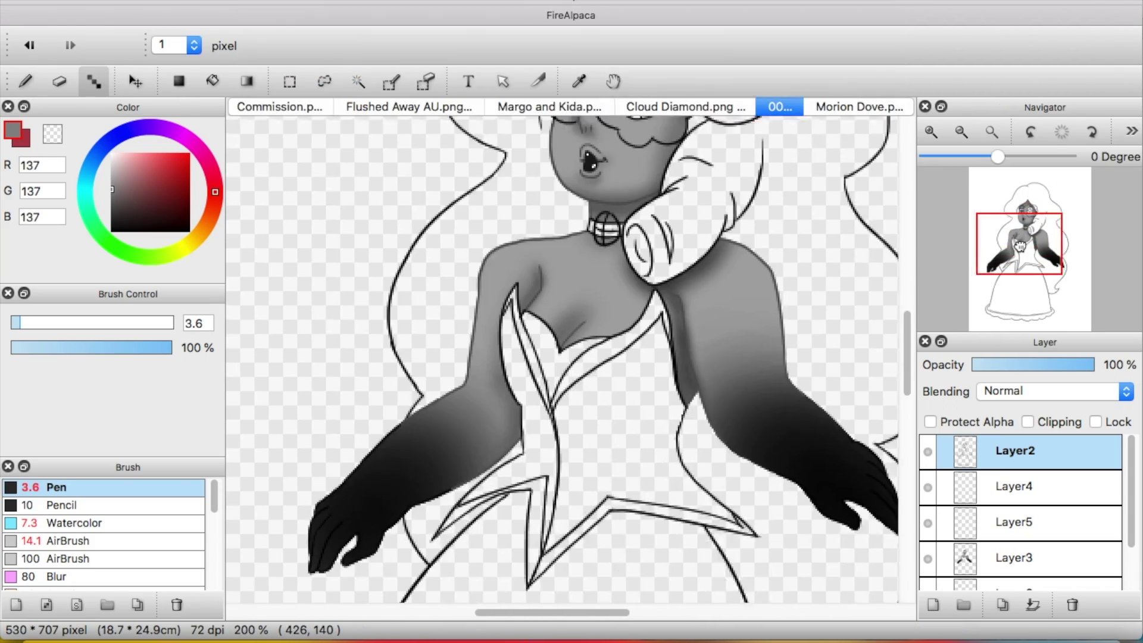
Paint a small light-grey highlight on the right shoulder on Layer3 with a 1 px Pen
{"action": "key", "text": "ctrl+plus"}
{"action": "key", "text": "i"}
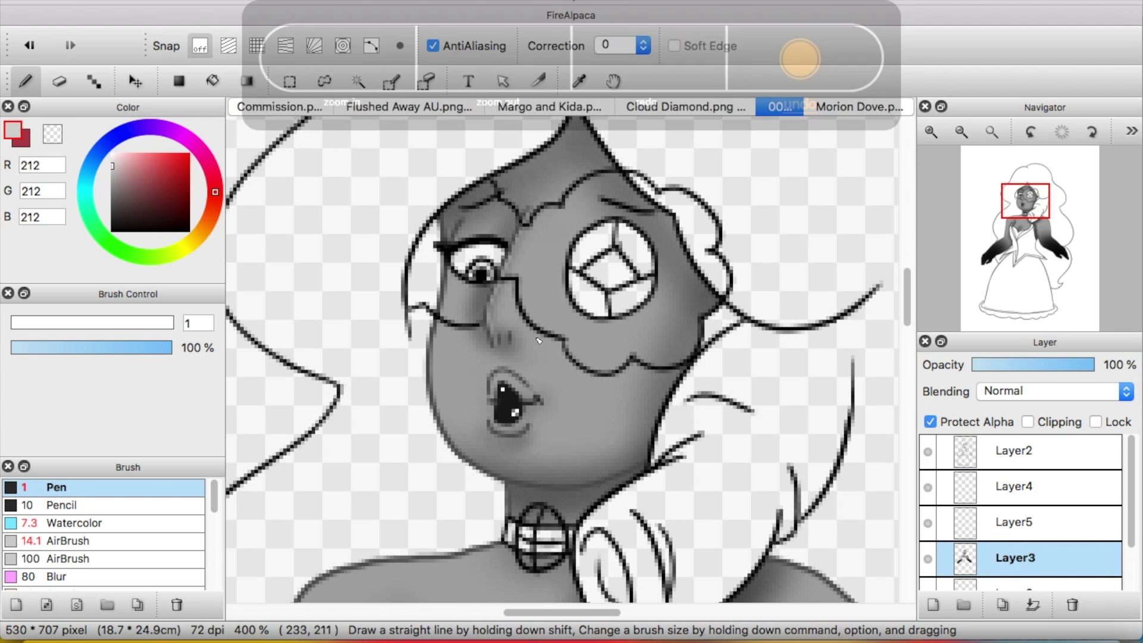
{"action": "scroll", "coordinate": [459, 300], "scroll_direction": "down", "scroll_amount": 5}
{"action": "scroll", "coordinate": [460, 300], "scroll_direction": "right", "scroll_amount": 2}
{"action": "left_click_drag", "start_coordinate": [741, 342], "coordinate": [749, 357]}
Write "BrB" on the right upper arm with the 1 px Pen in light grey
{"action": "left_click_drag", "start_coordinate": [659, 372], "coordinate": [643, 456]}
{"action": "left_click_drag", "start_coordinate": [669, 416], "coordinate": [711, 419]}
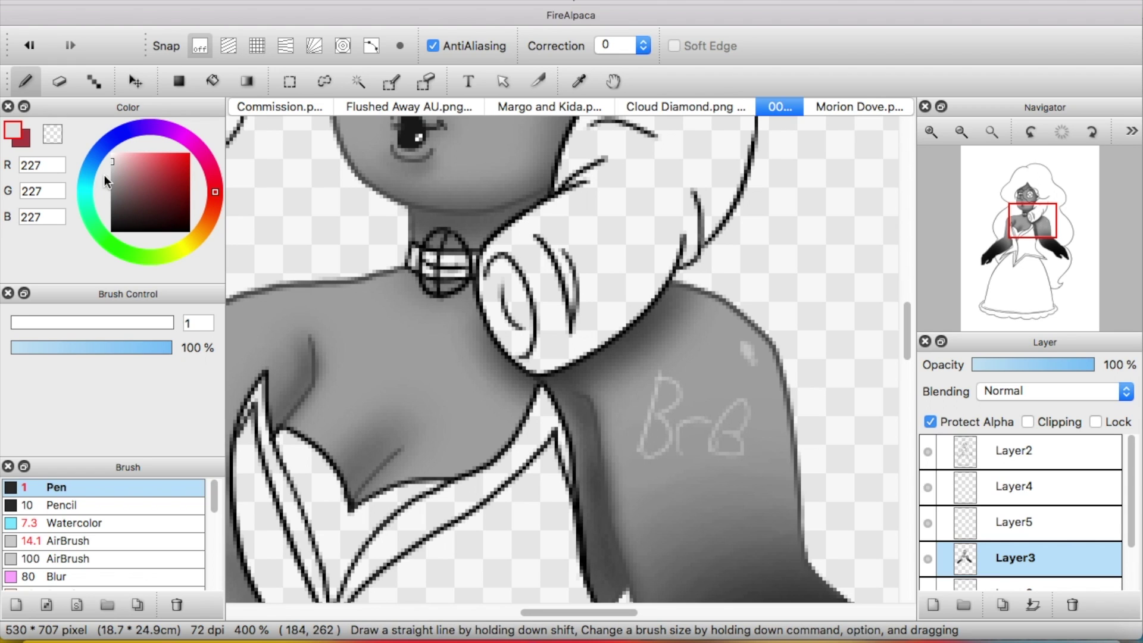
Add white highlights to the right shoulder and chest on Layer3 with the 1 px Pen and a soft 30 px AirBrush
{"action": "key", "text": "super+minus"}
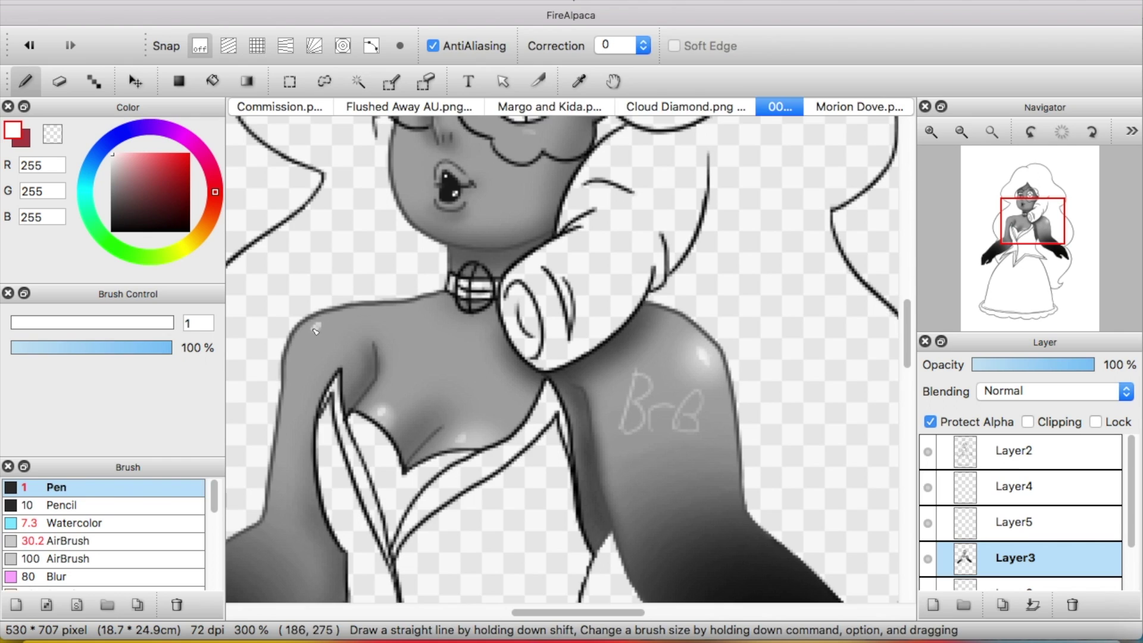
{"action": "key", "text": "super+minus"}
{"action": "key", "text": "super+minus"}
{"action": "key", "text": "super+equal"}
{"action": "key", "text": "super+equal"}
{"action": "key", "text": "super+equal"}
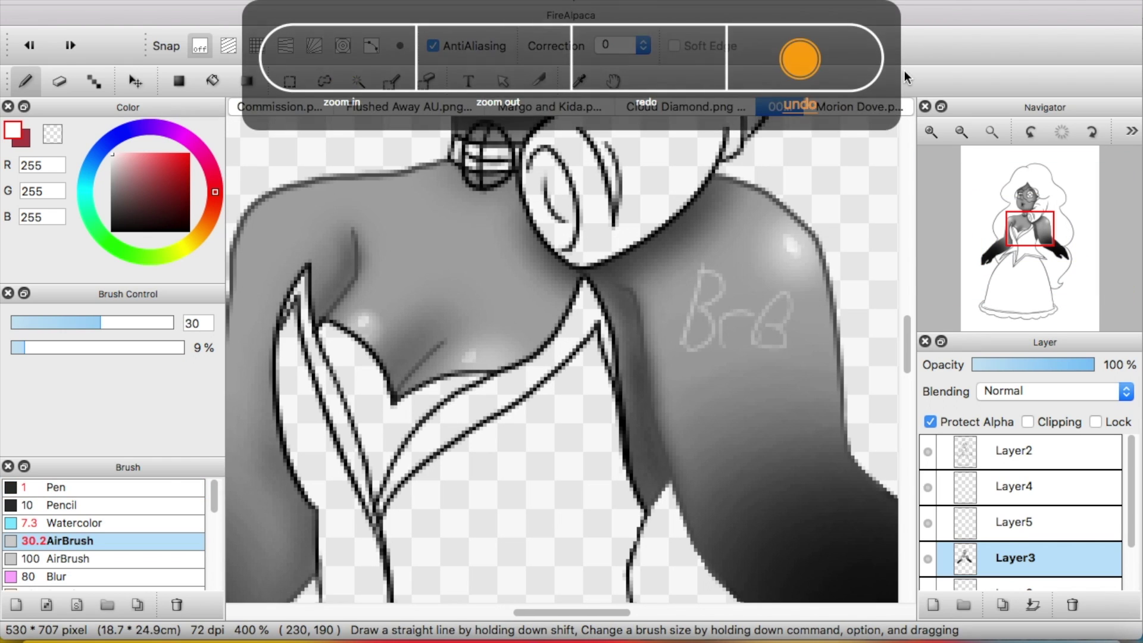
Add white highlights to the cheek, mask and left shoulder, with thin light lines along the arms' edges
{"action": "scroll", "coordinate": [562, 357], "scroll_direction": "up", "scroll_amount": 5}
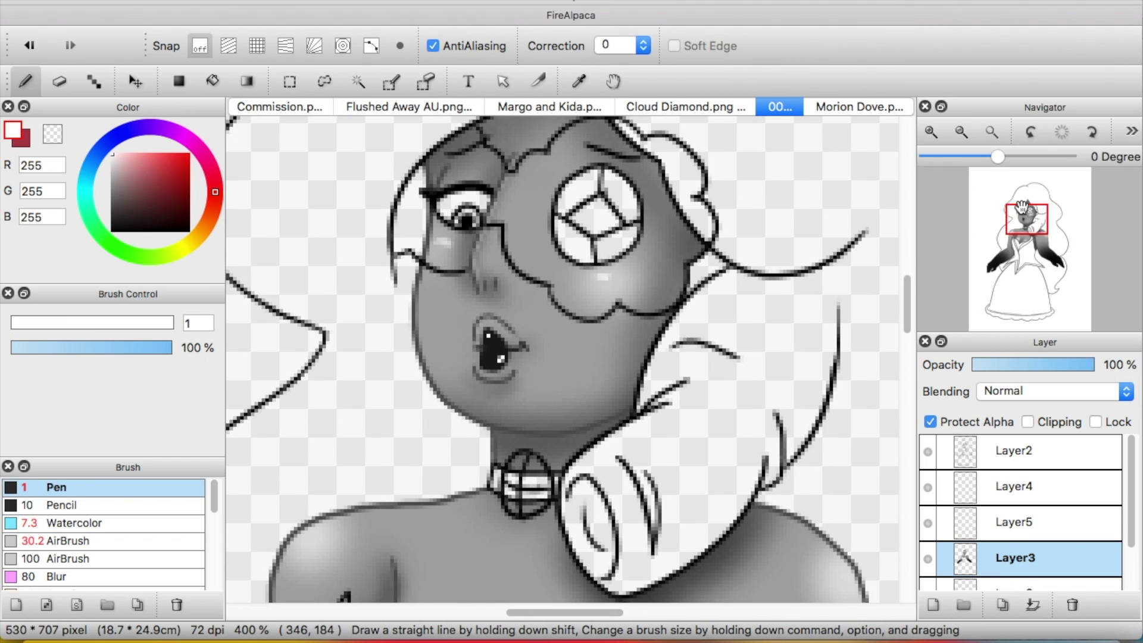
{"action": "scroll", "coordinate": [708, 292], "scroll_direction": "down", "scroll_amount": 5}
{"action": "key", "text": "super+minus"}
{"action": "key", "text": "super+minus"}
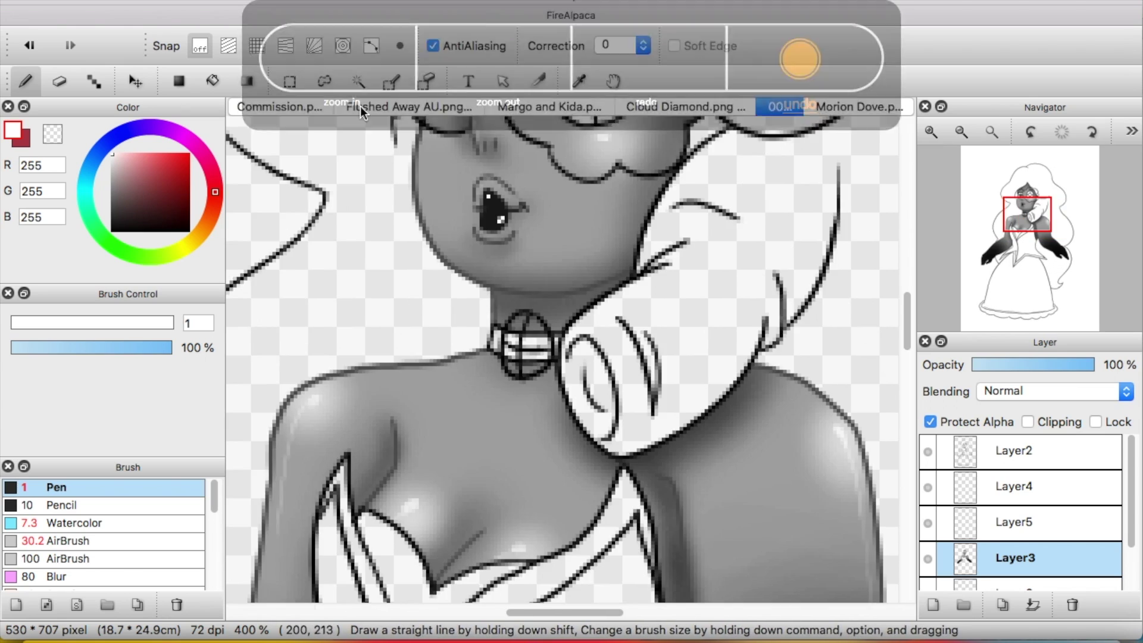
{"action": "scroll", "coordinate": [562, 357], "scroll_direction": "up", "scroll_amount": 5}
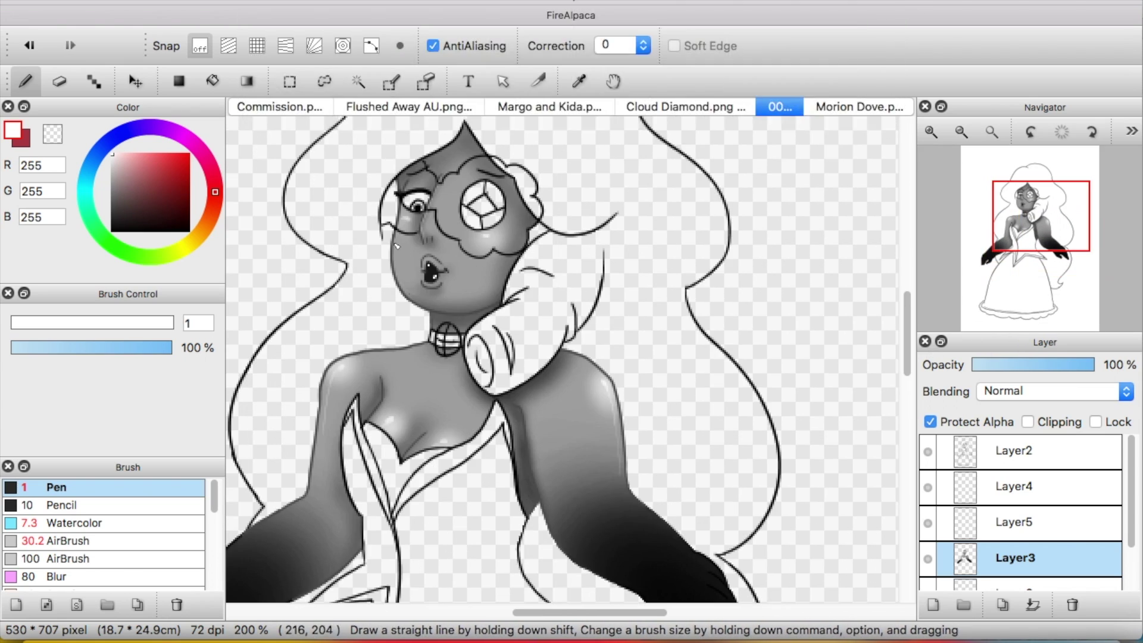
Set the Pen to 2.8 px and paint the choker band on Layer2 dark brown (RGB 82, 66, 56)
{"action": "key", "text": "super+plus"}
{"action": "key", "text": "super+plus"}
{"action": "key", "text": "super+plus"}
{"action": "left_click", "coordinate": [23, 323]}
{"action": "left_click_drag", "start_coordinate": [23, 322], "coordinate": [35, 323]}
{"action": "left_click_drag", "start_coordinate": [364, 290], "coordinate": [399, 296]}
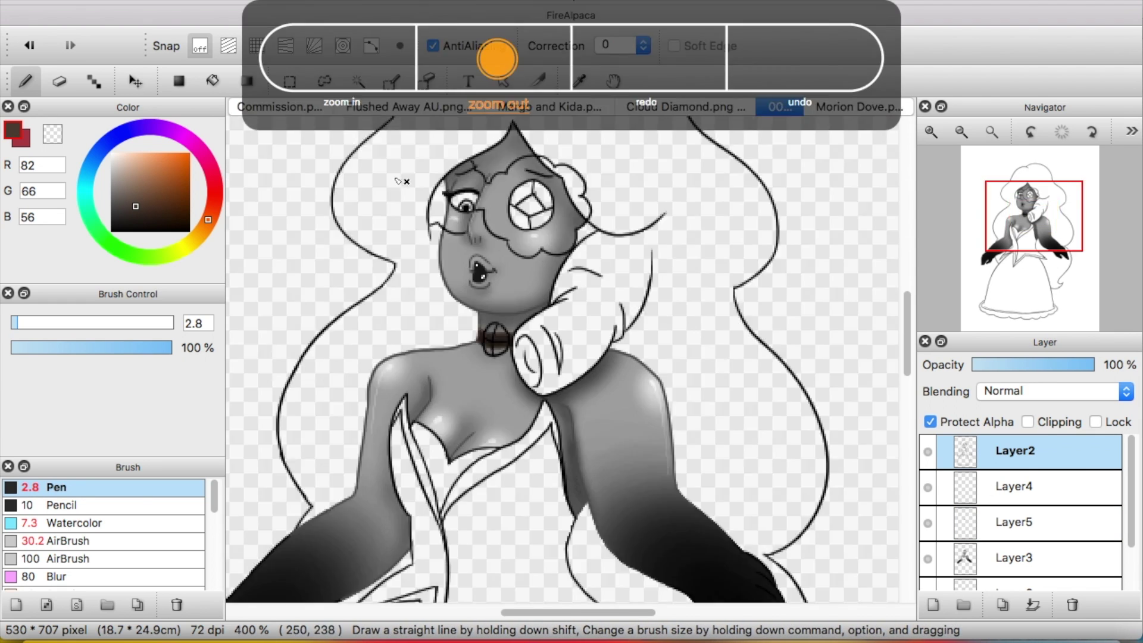
Fill the hair on Layer4 with near-black (RGB 24, 24, 24), including the gap beside the face
{"action": "left_click", "coordinate": [369, 259], "text": "alt"}
{"action": "mouse_move", "coordinate": [334, 338]}
{"action": "left_mouse_down"}
{"action": "mouse_move", "coordinate": [356, 307]}
{"action": "mouse_move", "coordinate": [360, 357]}
{"action": "mouse_move", "coordinate": [382, 348]}
{"action": "mouse_move", "coordinate": [405, 311]}
{"action": "left_mouse_up"}
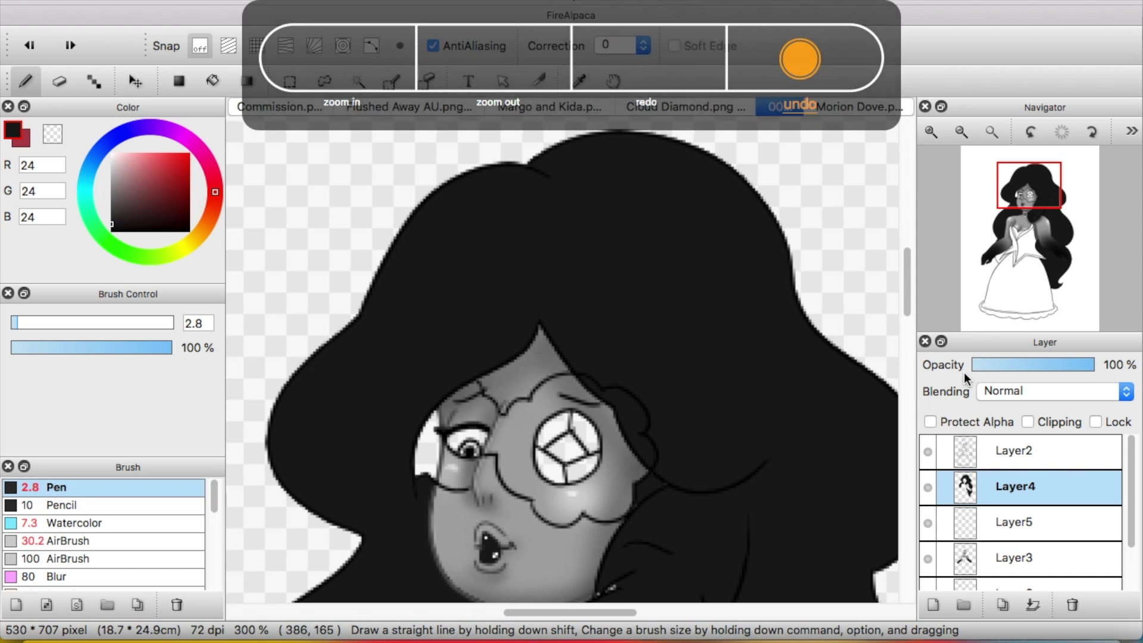
{"action": "key", "text": "g"}
{"action": "scroll", "coordinate": [433, 491], "scroll_direction": "down", "scroll_amount": 4}
{"action": "scroll", "coordinate": [476, 540], "scroll_direction": "right", "scroll_amount": 2}
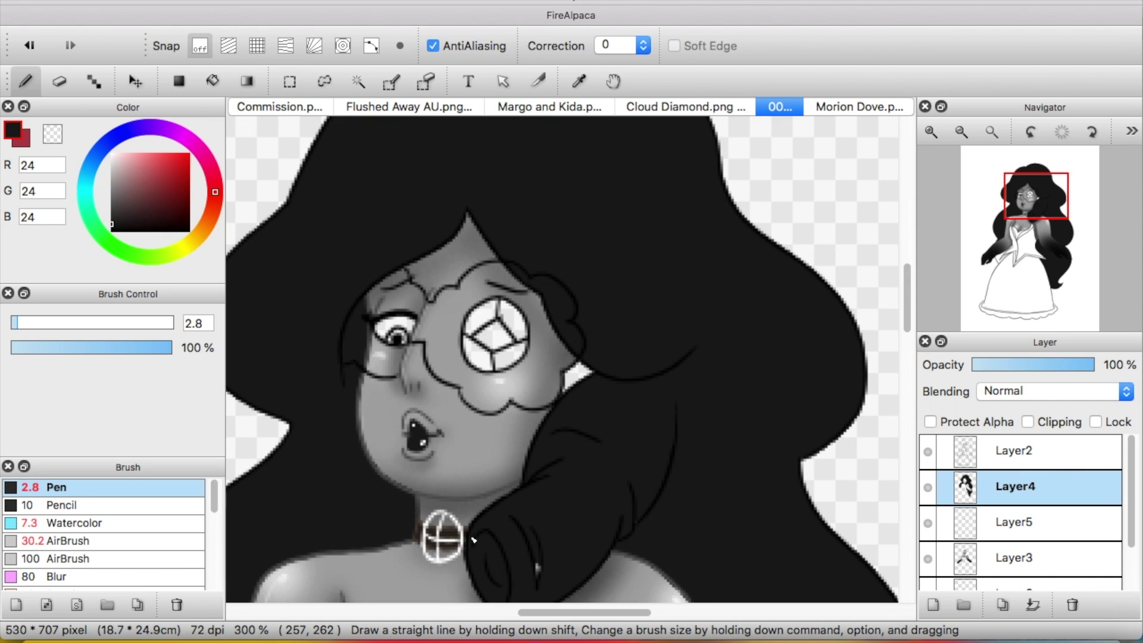
Clean up the hair colour on Layer4 where it meets the arm and shoulder, using a 6.8 px Eraser
{"action": "scroll", "coordinate": [641, 523], "scroll_direction": "down", "scroll_amount": 10}
{"action": "scroll", "coordinate": [452, 252], "scroll_direction": "left", "scroll_amount": 5}
{"action": "key", "text": "e"}
{"action": "key", "text": "super+plus"}
{"action": "key", "text": "super+plus"}
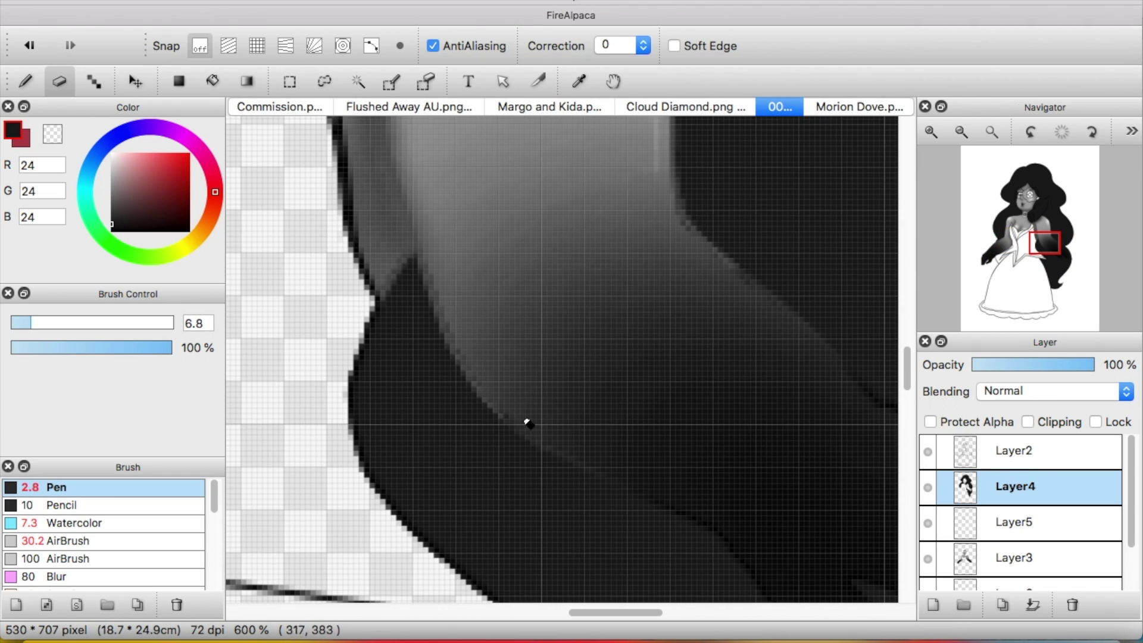
{"action": "scroll", "coordinate": [745, 296], "scroll_direction": "up", "scroll_amount": 5}
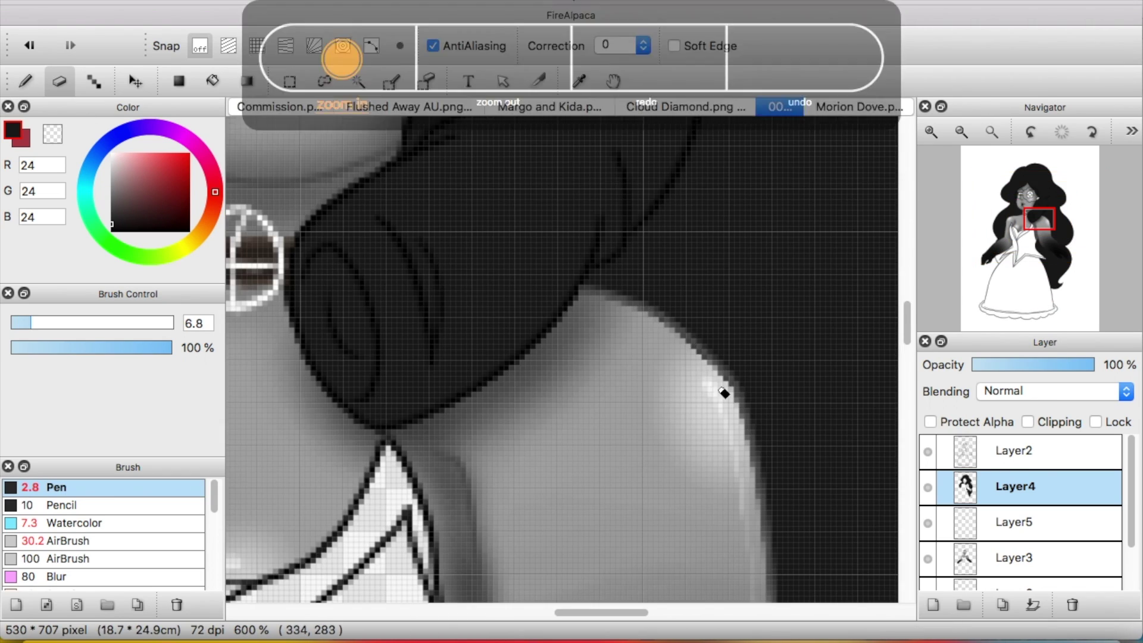
Fill the remaining hair gaps down to the curled tip with near-black (RGB 24, 24, 24) using the 2.8 px Pen
{"action": "scroll", "coordinate": [664, 333], "scroll_direction": "left", "scroll_amount": 10}
{"action": "scroll", "coordinate": [598, 578], "scroll_direction": "down", "scroll_amount": 10}
{"action": "scroll", "coordinate": [847, 471], "scroll_direction": "right", "scroll_amount": 5}
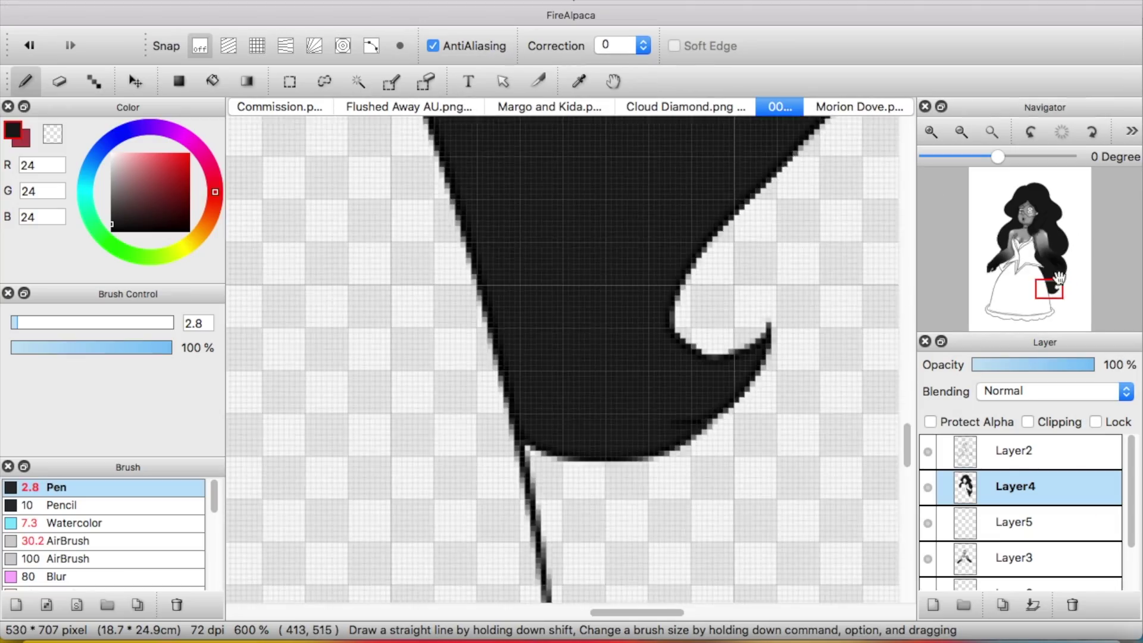
{"action": "scroll", "coordinate": [898, 303], "scroll_direction": "left", "scroll_amount": 10}
{"action": "scroll", "coordinate": [612, 402], "scroll_direction": "right", "scroll_amount": 5}
{"action": "scroll", "coordinate": [612, 402], "scroll_direction": "down", "scroll_amount": 10}
{"action": "scroll", "coordinate": [668, 417], "scroll_direction": "up", "scroll_amount": 5}
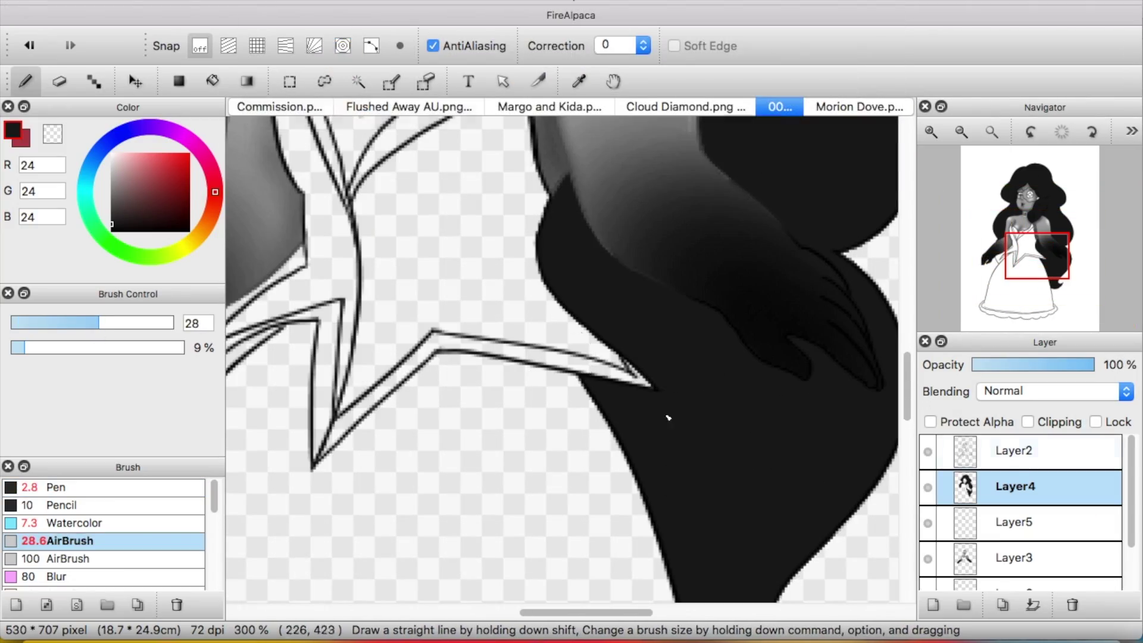
Shade the white of the eye on Layer6 with the AirBrush and paint the iris dark brown with a white highlight
{"action": "scroll", "coordinate": [658, 357], "scroll_direction": "left", "scroll_amount": 5}
{"action": "scroll", "coordinate": [658, 357], "scroll_direction": "up", "scroll_amount": 3}
{"action": "key", "text": "super+minus"}
{"action": "key", "text": "super+minus"}
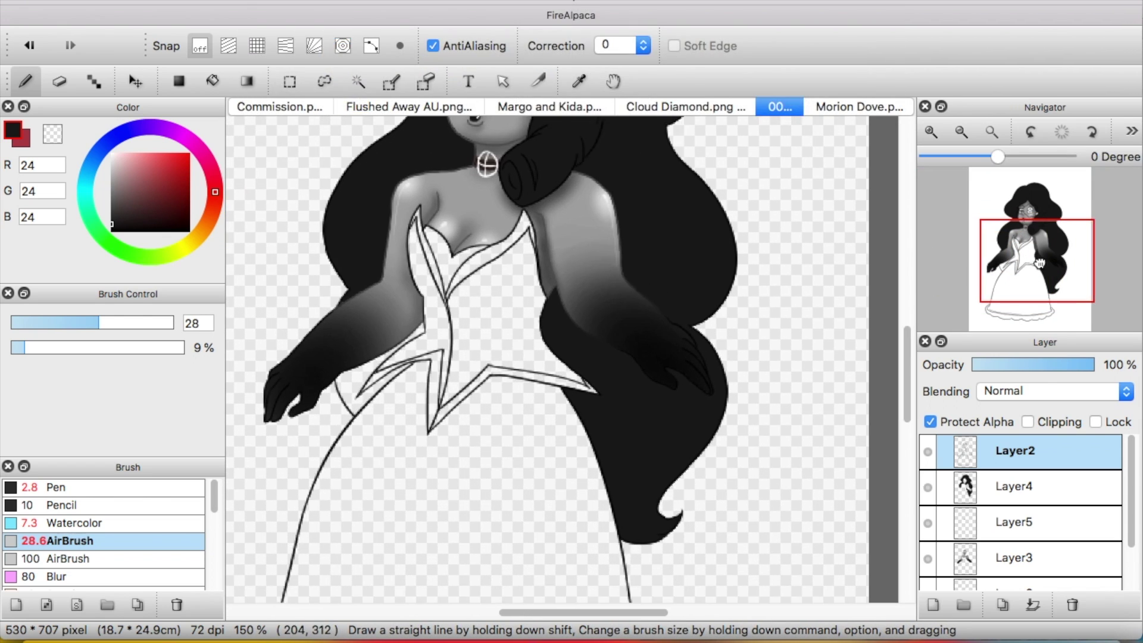
{"action": "key", "text": "super+plus"}
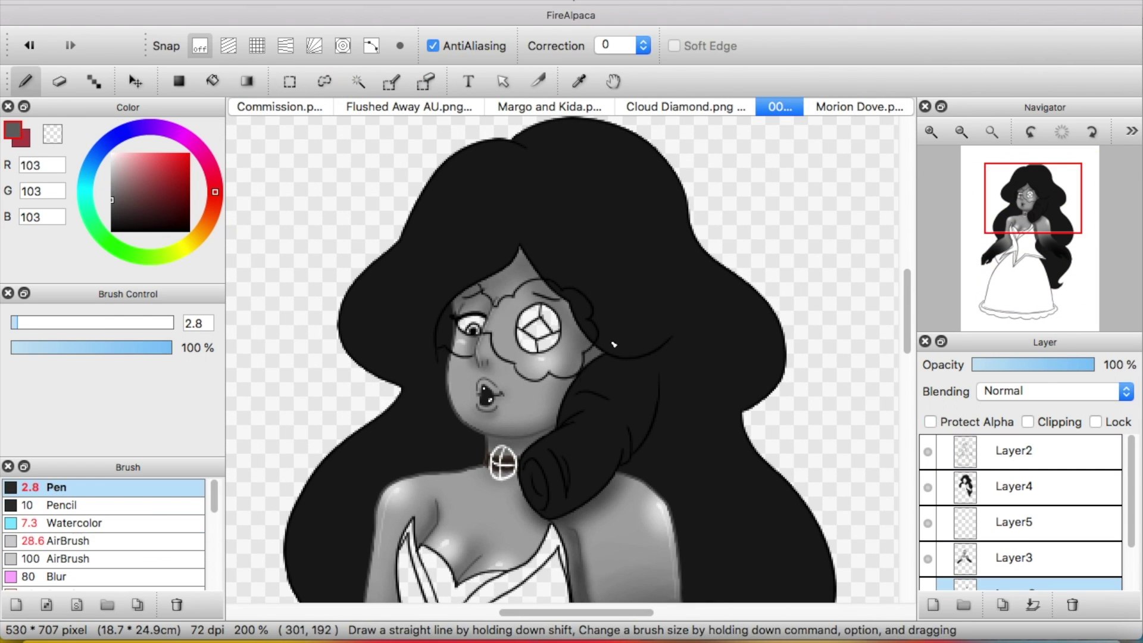
{"action": "key", "text": "e"}
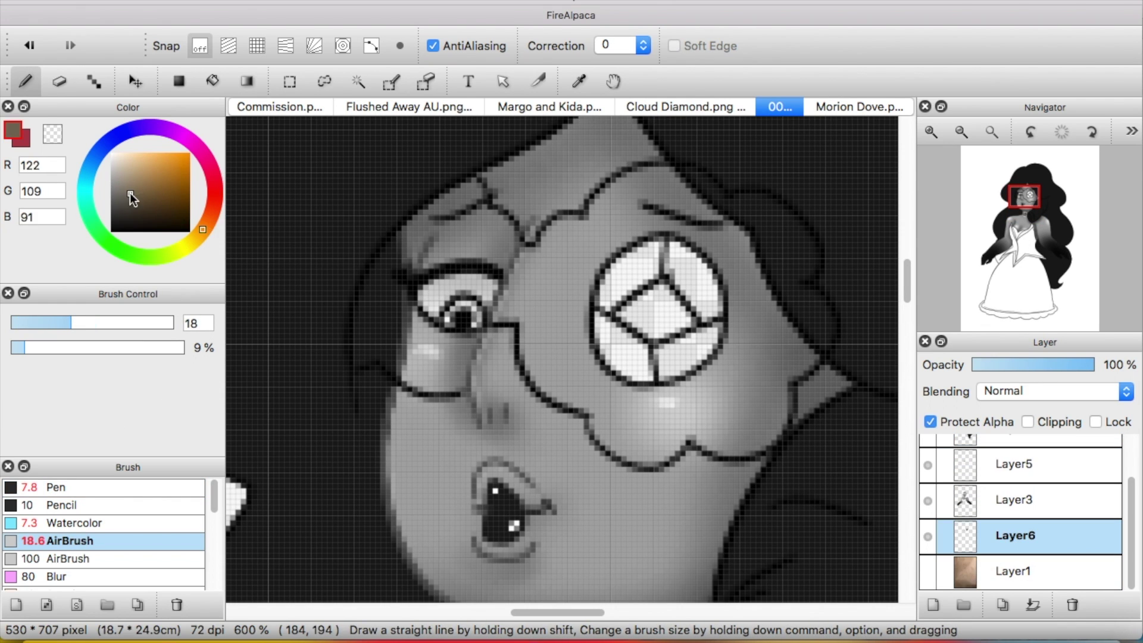
{"action": "left_click", "coordinate": [1012, 500]}
{"action": "left_click_drag", "start_coordinate": [458, 316], "coordinate": [478, 323]}
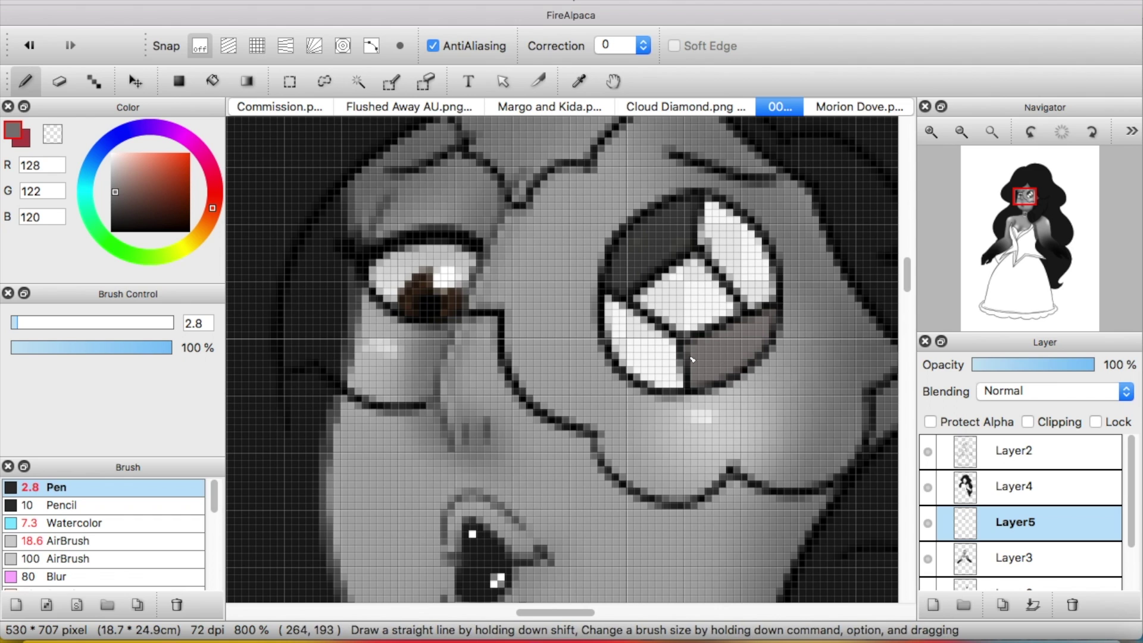
Paint the gem eye's facets dark grey (RGB 42, 42, 42), grey-brown (RGB 128, 122, 120) and black, with fine white highlights
{"action": "left_click_drag", "start_coordinate": [634, 287], "coordinate": [692, 333]}
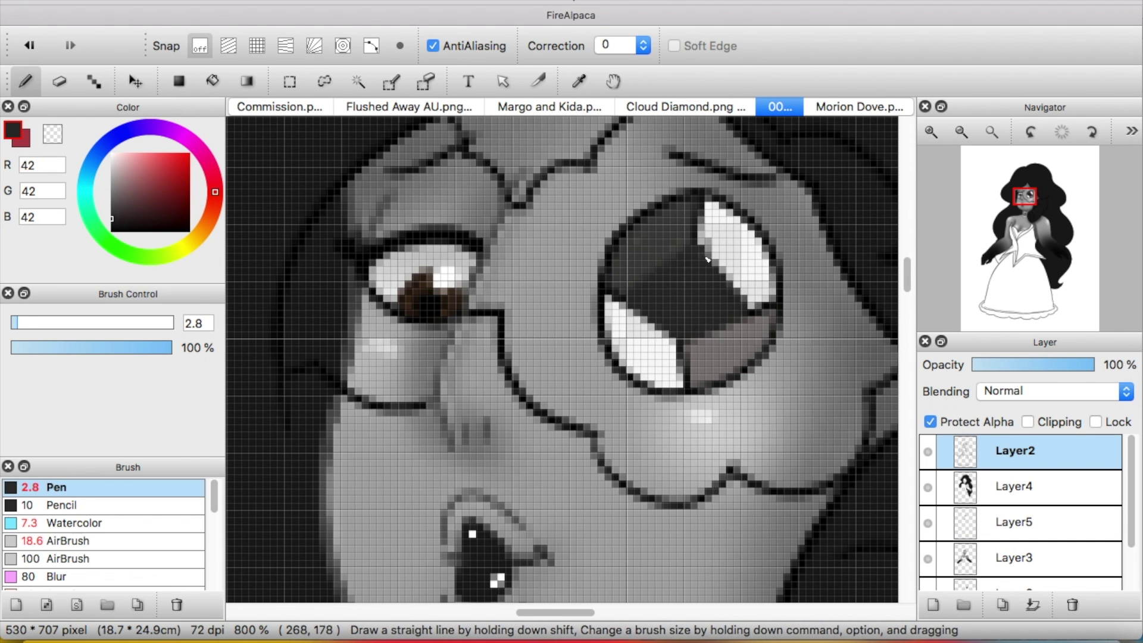
{"action": "key", "text": "e"}
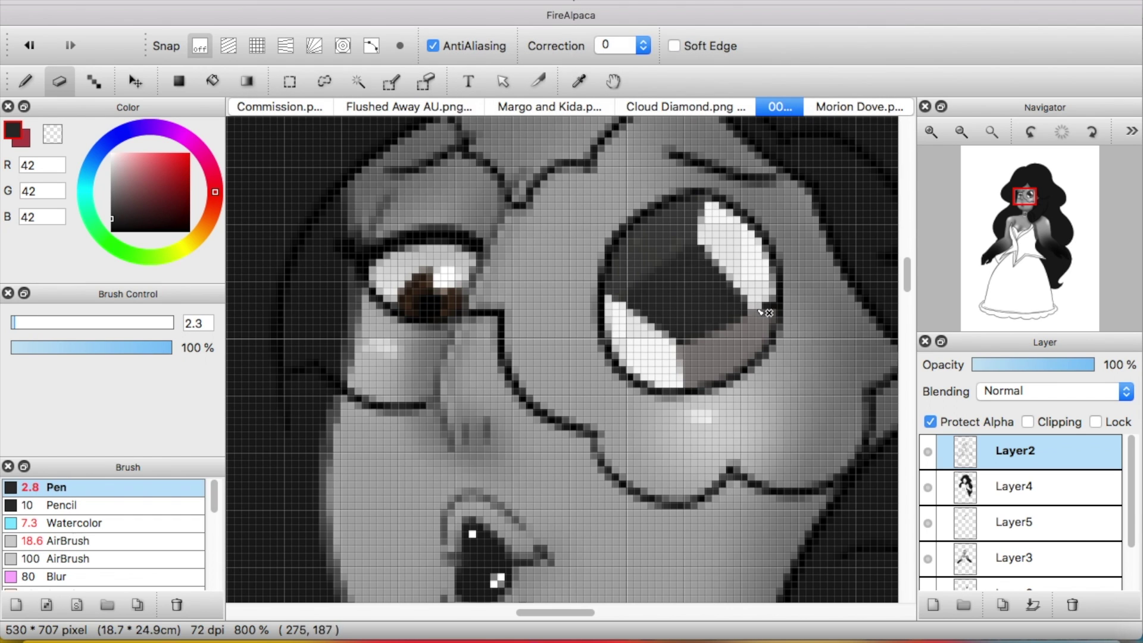
{"action": "key", "text": "b"}
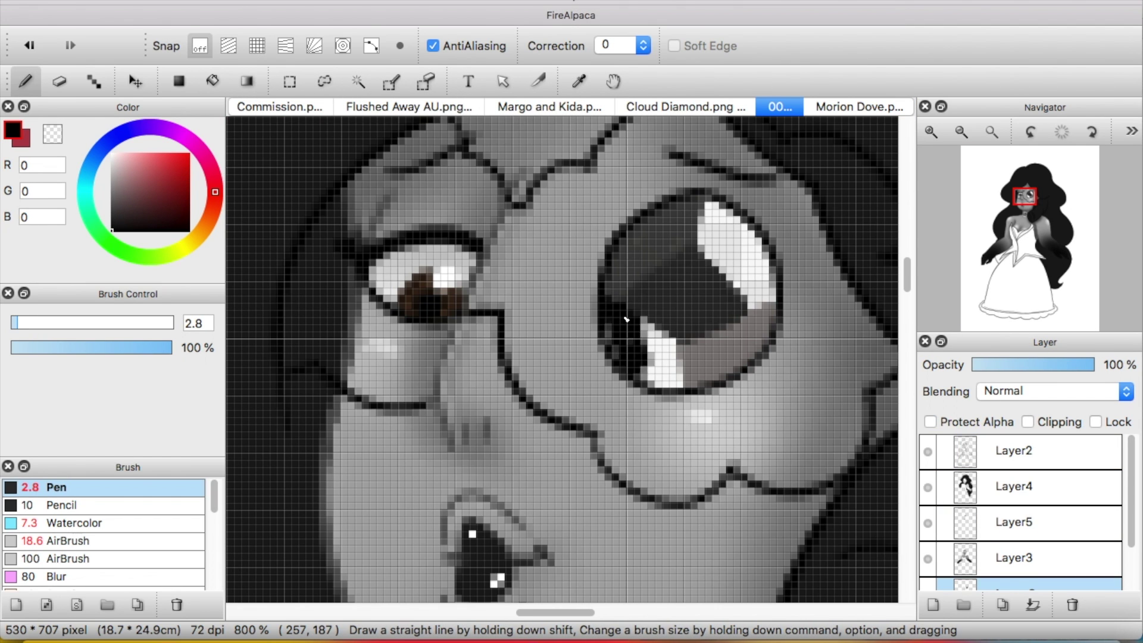
{"action": "key", "text": "super+z"}
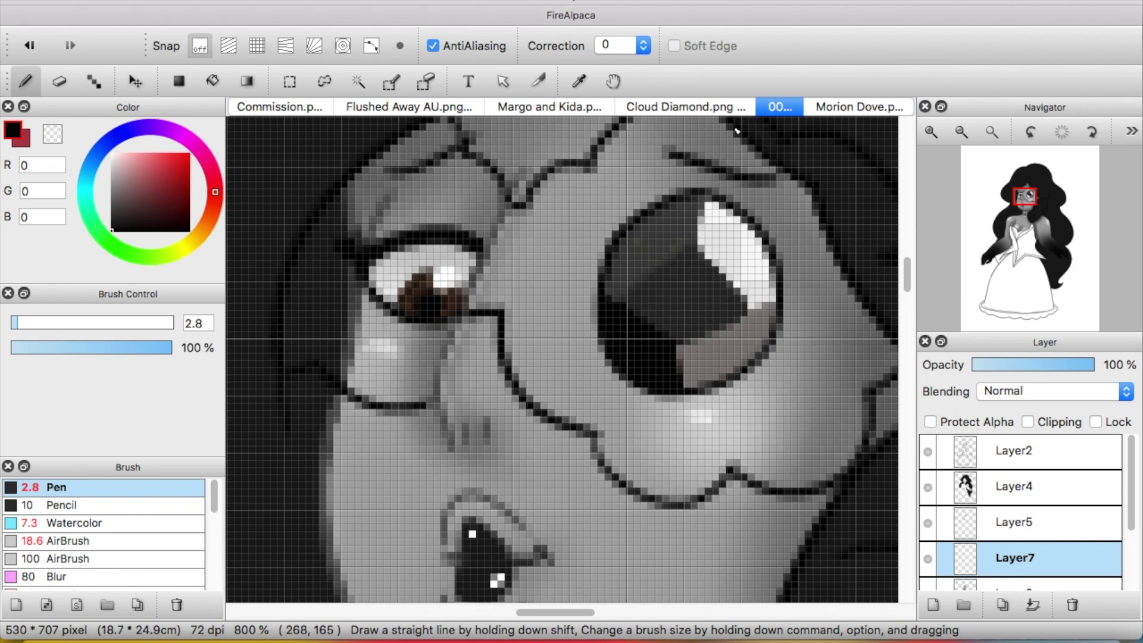
{"action": "left_click_drag", "start_coordinate": [711, 238], "coordinate": [763, 301]}
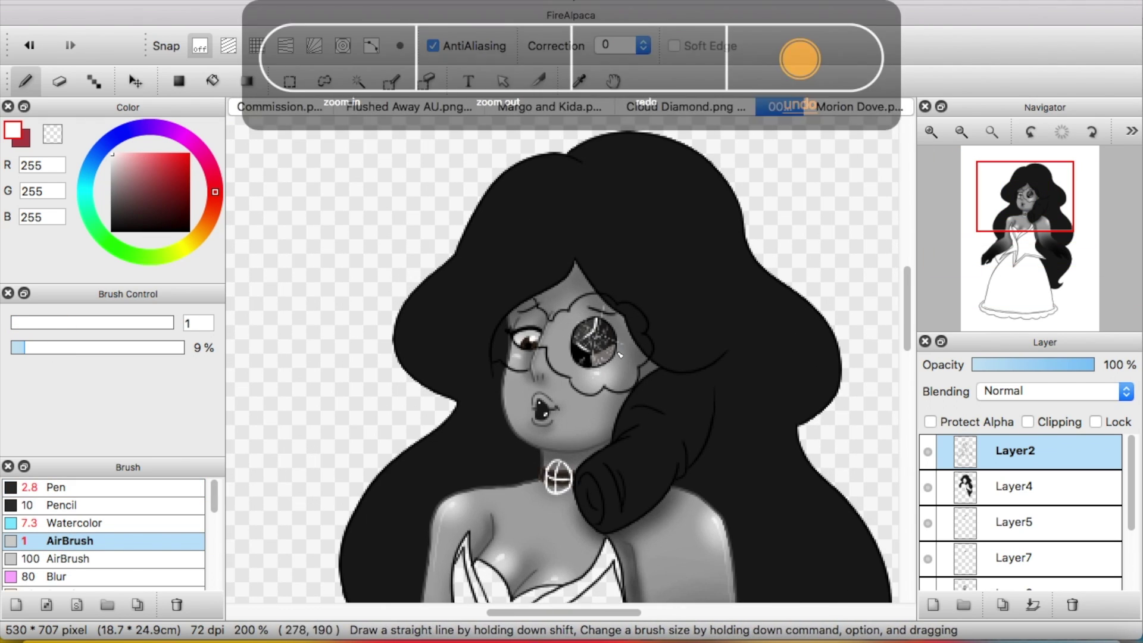
Save the drawing as "Morion Redesign"
{"action": "key", "text": "super+s"}
{"action": "type", "text": "Morion Redesign"}
{"action": "key", "text": "Return"}
Airbrush soft light-grey (RGB 200, 200, 200) highlights onto the hair on Layer4 with Protect Alpha on and a 37 px brush
{"action": "key", "text": "alt"}
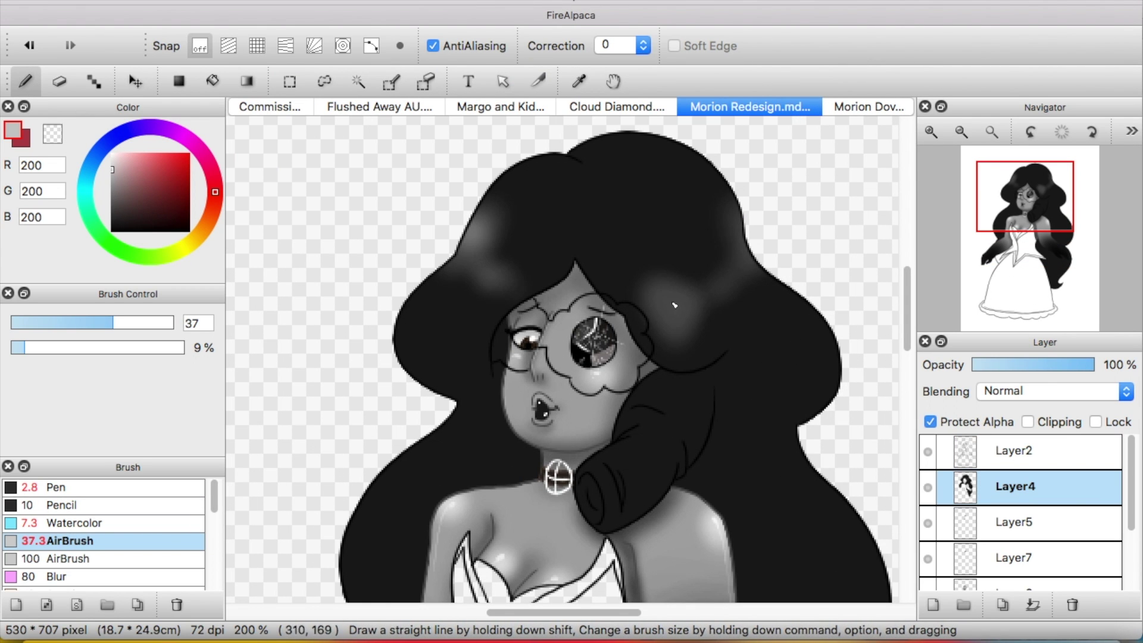
{"action": "scroll", "coordinate": [675, 305], "scroll_direction": "down", "scroll_amount": 5}
{"action": "scroll", "coordinate": [684, 357], "scroll_direction": "right", "scroll_amount": 3}
{"action": "scroll", "coordinate": [599, 168], "scroll_direction": "down", "scroll_amount": 5}
{"action": "scroll", "coordinate": [600, 168], "scroll_direction": "right", "scroll_amount": 4}
{"action": "left_click", "coordinate": [599, 168], "text": "alt"}
{"action": "left_click_drag", "start_coordinate": [1039, 240], "coordinate": [1006, 161]}
Draw fine white strands throughout the hair with the 1 px AirBrush and add bright white spots with the 2.8 px Pen
{"action": "left_click", "coordinate": [53, 321]}
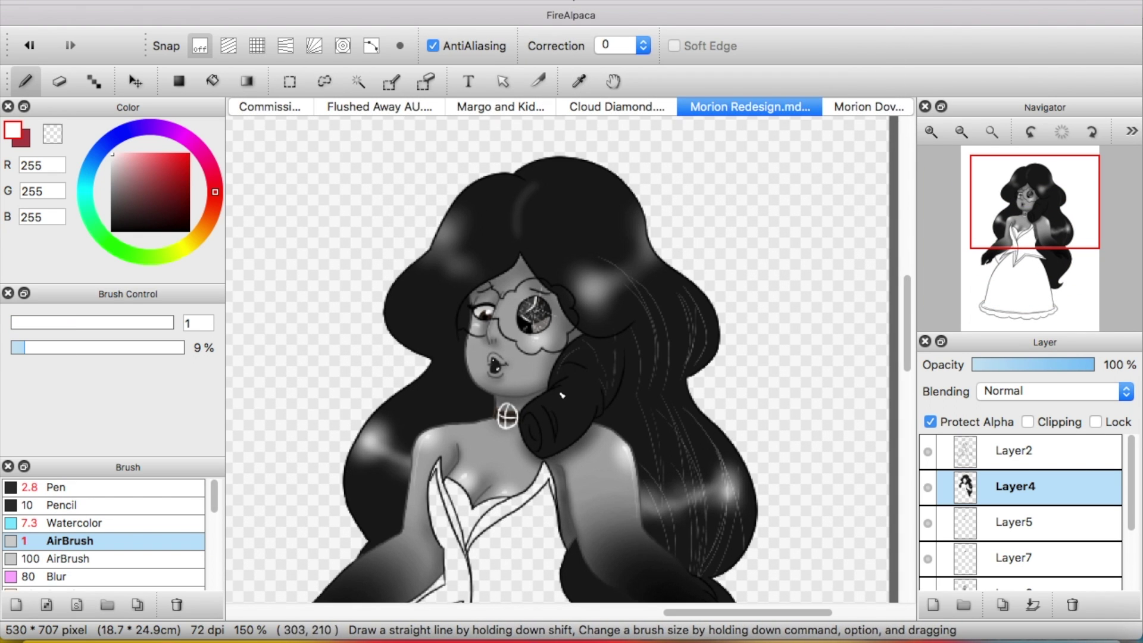
{"action": "left_click_drag", "start_coordinate": [539, 238], "coordinate": [580, 283]}
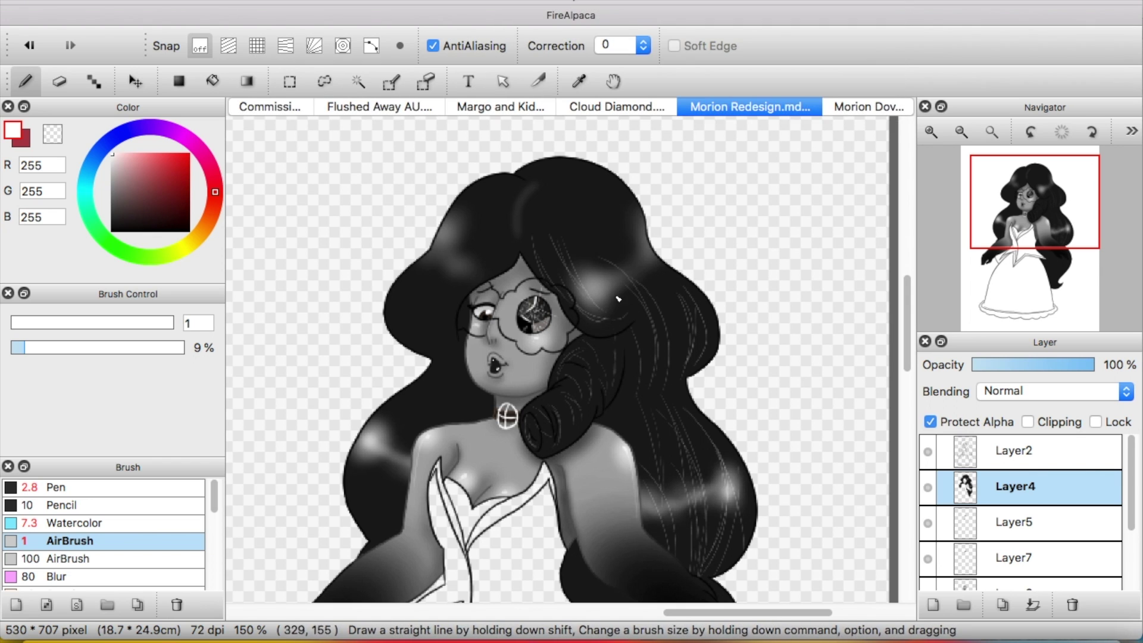
{"action": "scroll", "coordinate": [540, 172], "scroll_direction": "down", "scroll_amount": 5}
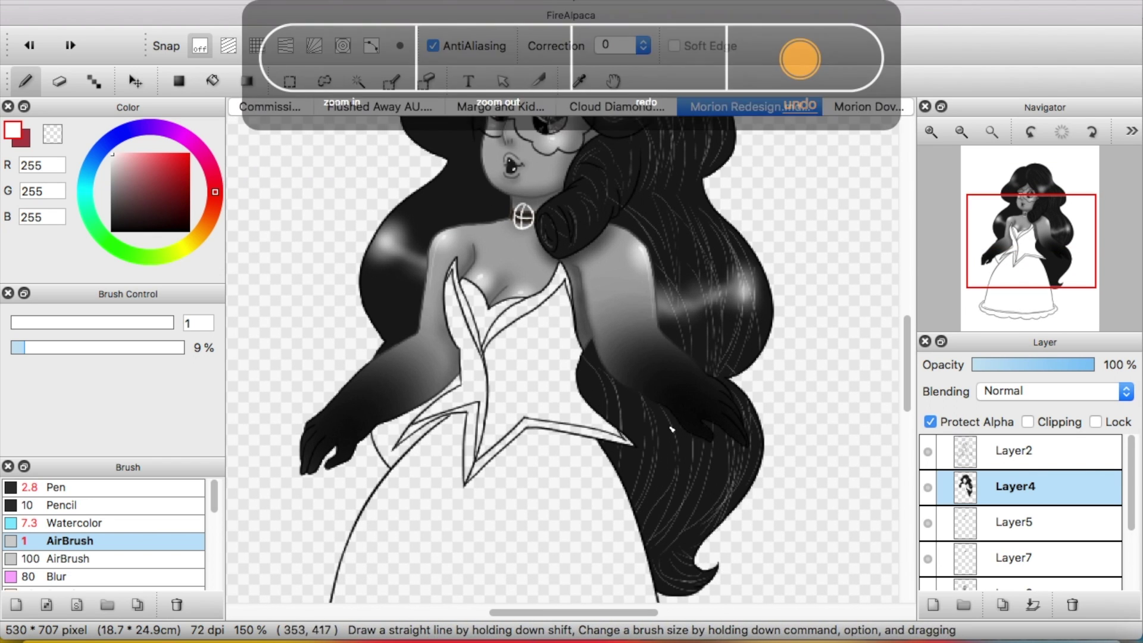
{"action": "scroll", "coordinate": [393, 407], "scroll_direction": "left", "scroll_amount": 4}
{"action": "scroll", "coordinate": [538, 381], "scroll_direction": "up", "scroll_amount": 2}
{"action": "scroll", "coordinate": [667, 231], "scroll_direction": "up", "scroll_amount": 3}
{"action": "scroll", "coordinate": [412, 328], "scroll_direction": "right", "scroll_amount": 3}
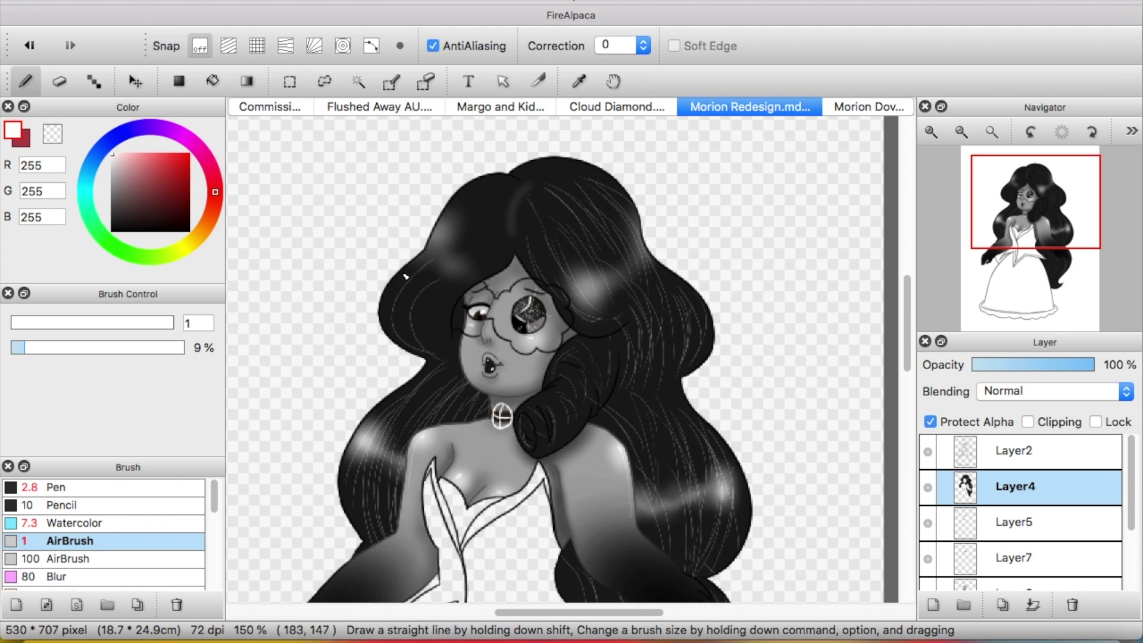
{"action": "scroll", "coordinate": [561, 162], "scroll_direction": "up", "scroll_amount": 3}
{"action": "scroll", "coordinate": [561, 162], "scroll_direction": "left", "scroll_amount": 1}
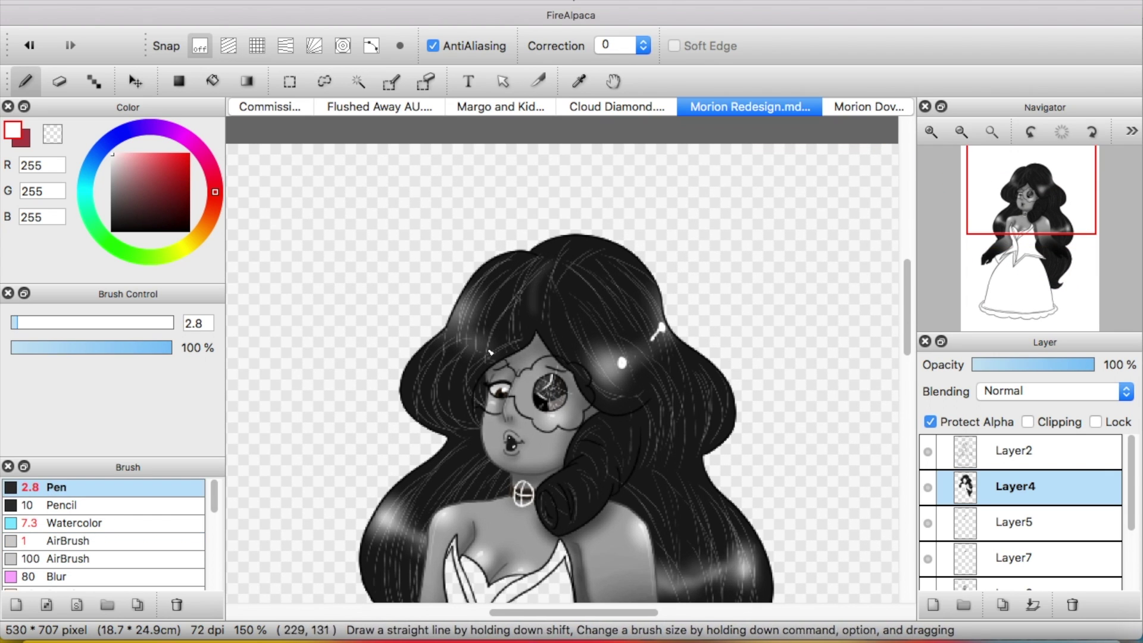
Fill the hair gap between the character's right forearm and the dress with near-black (RGB 24, 24, 24)
{"action": "scroll", "coordinate": [523, 493], "scroll_direction": "down", "scroll_amount": 8}
{"action": "key", "text": "super+plus"}
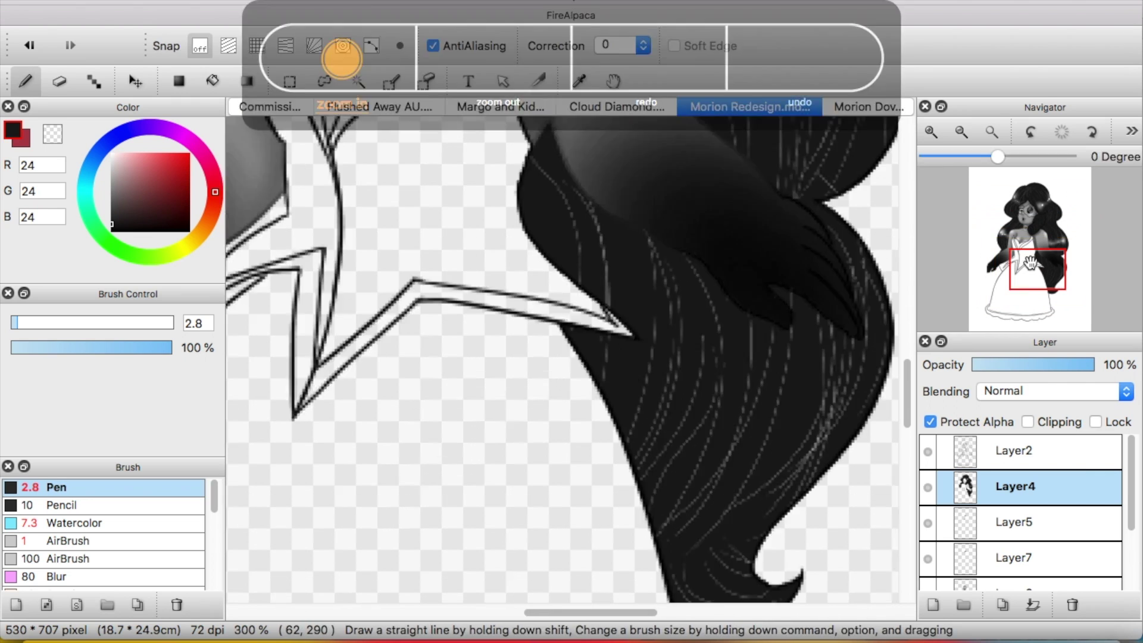
{"action": "left_click_drag", "start_coordinate": [1039, 271], "coordinate": [1000, 247]}
{"action": "key", "text": "super+plus"}
{"action": "key", "text": "super+z"}
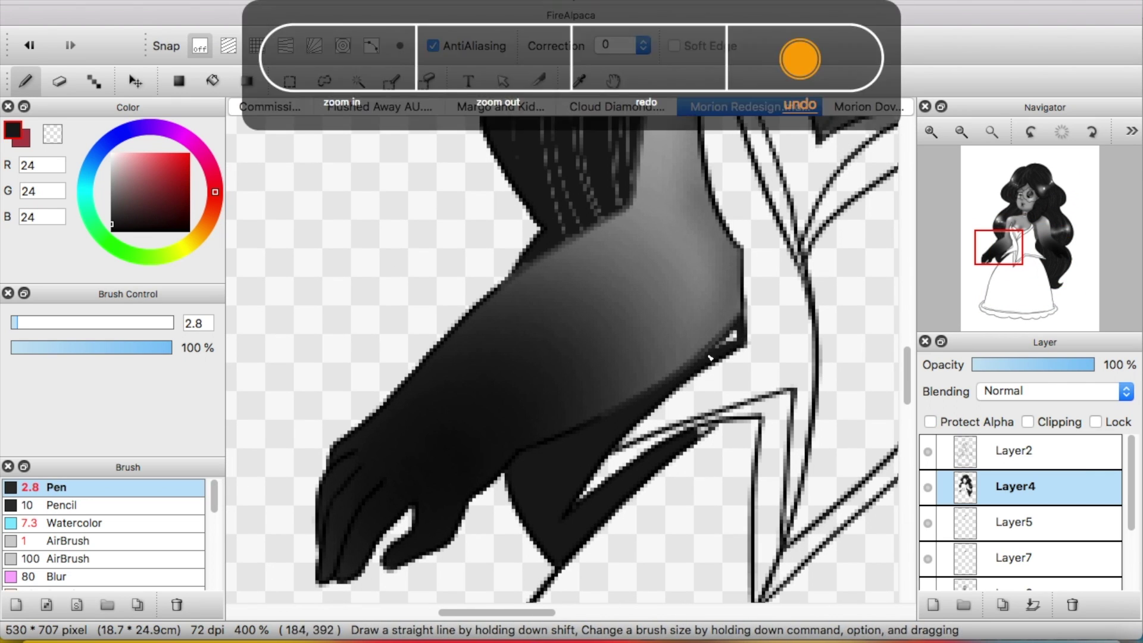
Add white shine marks and strands to the lower hair, plus thin white sparkle lines with the 1 px Pen
{"action": "key", "text": "super+minus"}
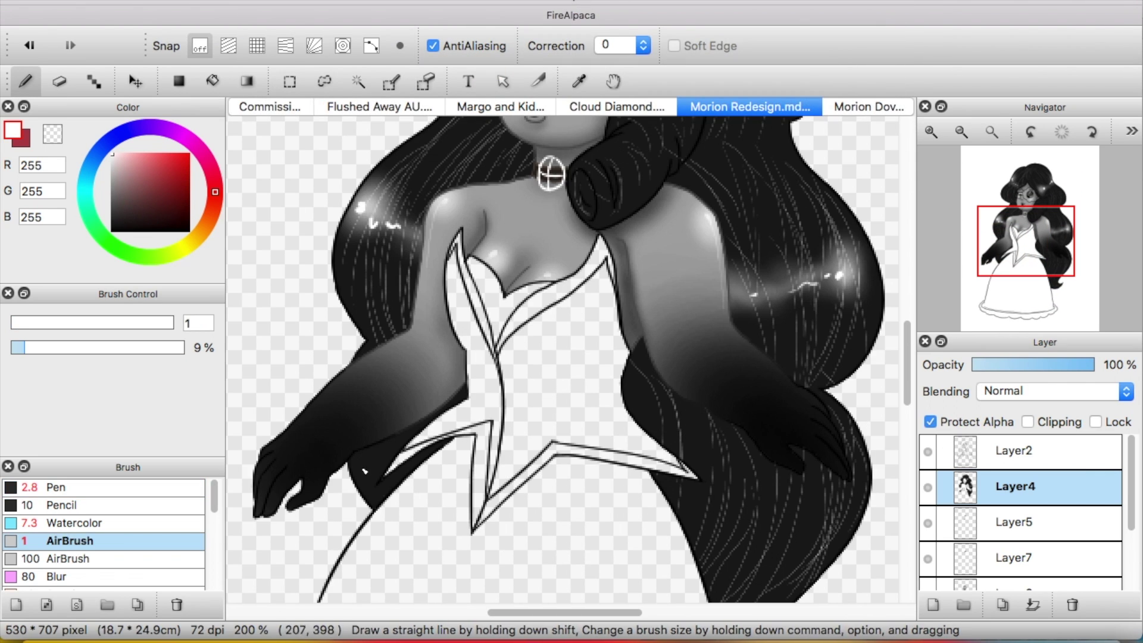
{"action": "key", "text": "super+minus"}
{"action": "scroll", "coordinate": [738, 283], "scroll_direction": "up", "scroll_amount": 5}
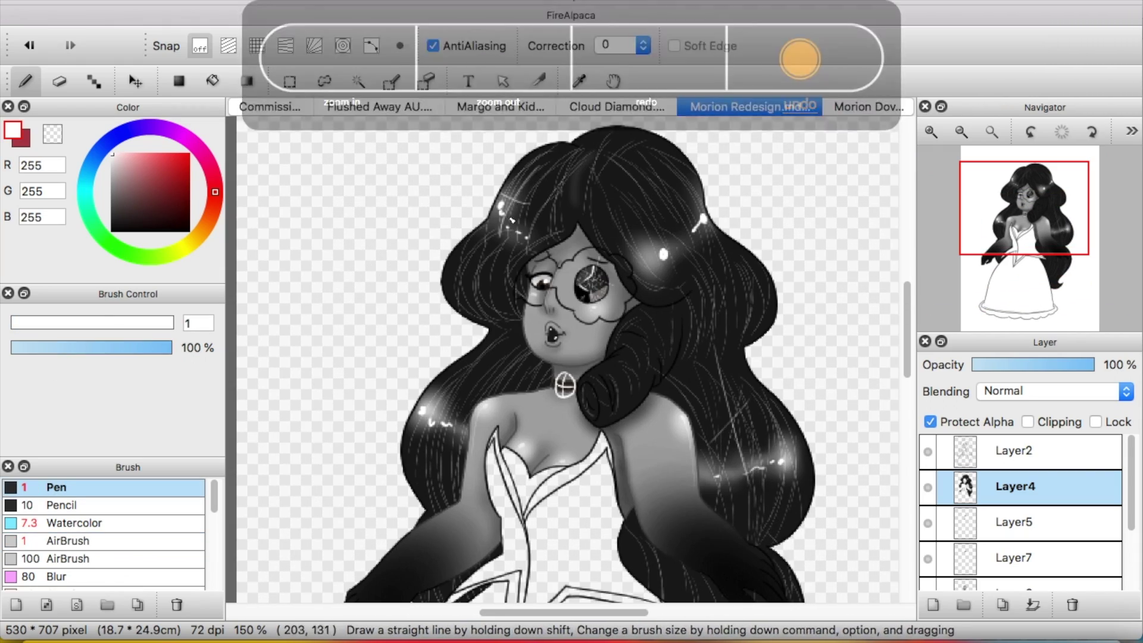
{"action": "left_click", "coordinate": [1014, 450]}
{"action": "key", "text": "super+plus"}
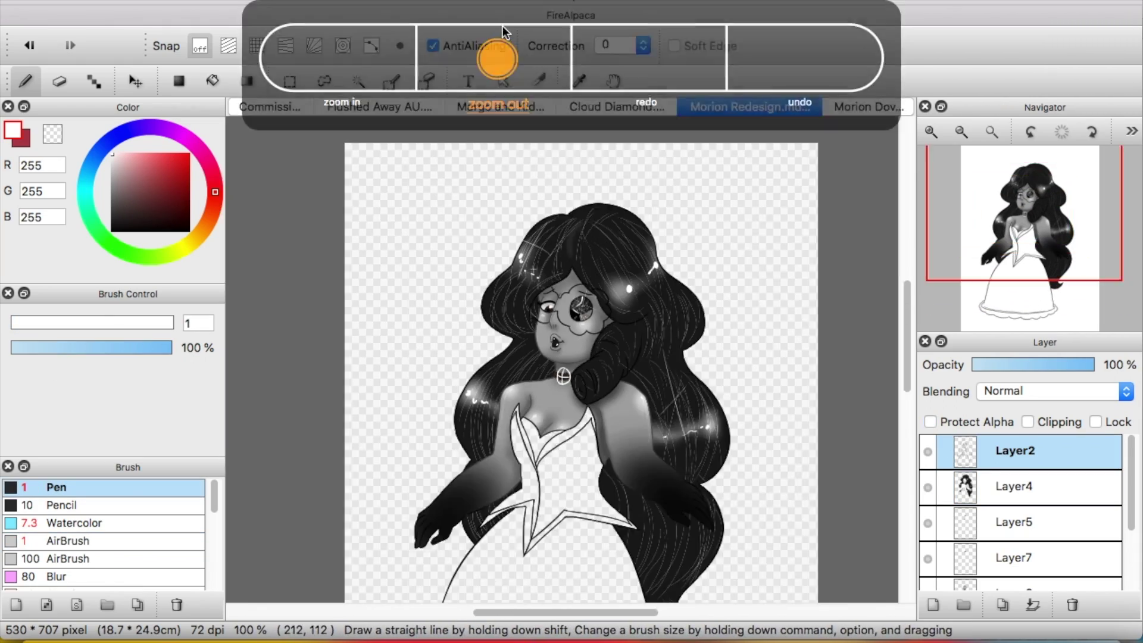
{"action": "scroll", "coordinate": [416, 511], "scroll_direction": "down", "scroll_amount": 5}
{"action": "key", "text": "super+minus"}
{"action": "key", "text": "super+plus"}
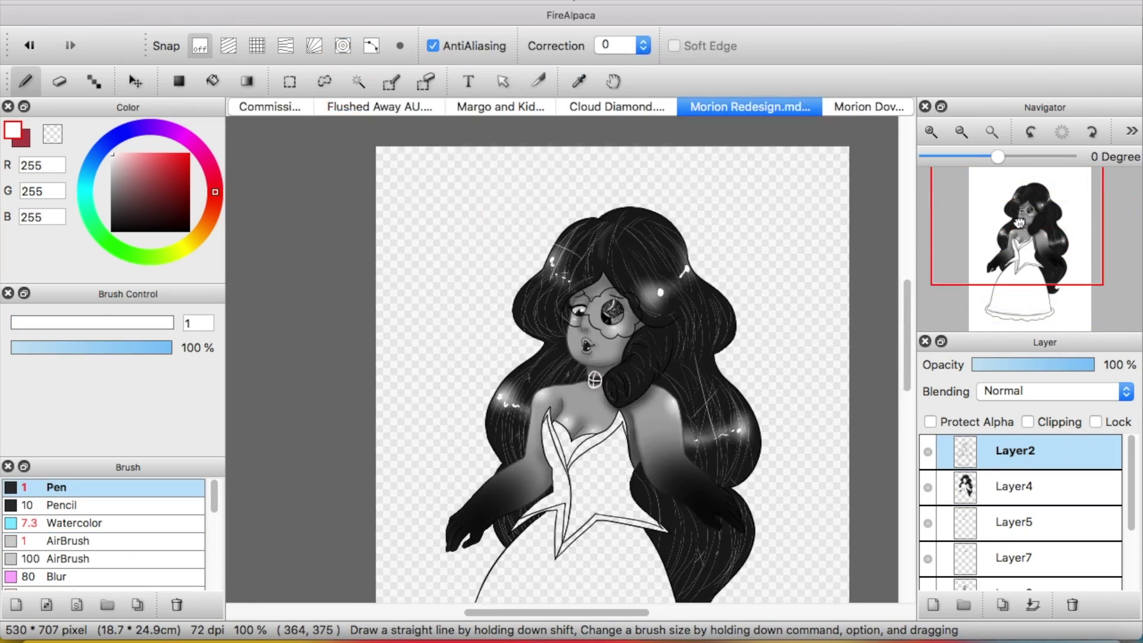
Fill both bodice sections on Layer5 with dark grey (RGB 41, 38, 37) using the Bucket
{"action": "key", "text": "super+plus"}
{"action": "left_click", "coordinate": [122, 212]}
{"action": "key", "text": "g"}
{"action": "left_click", "coordinate": [946, 518]}
{"action": "left_click", "coordinate": [497, 352]}
{"action": "left_click", "coordinate": [486, 342]}
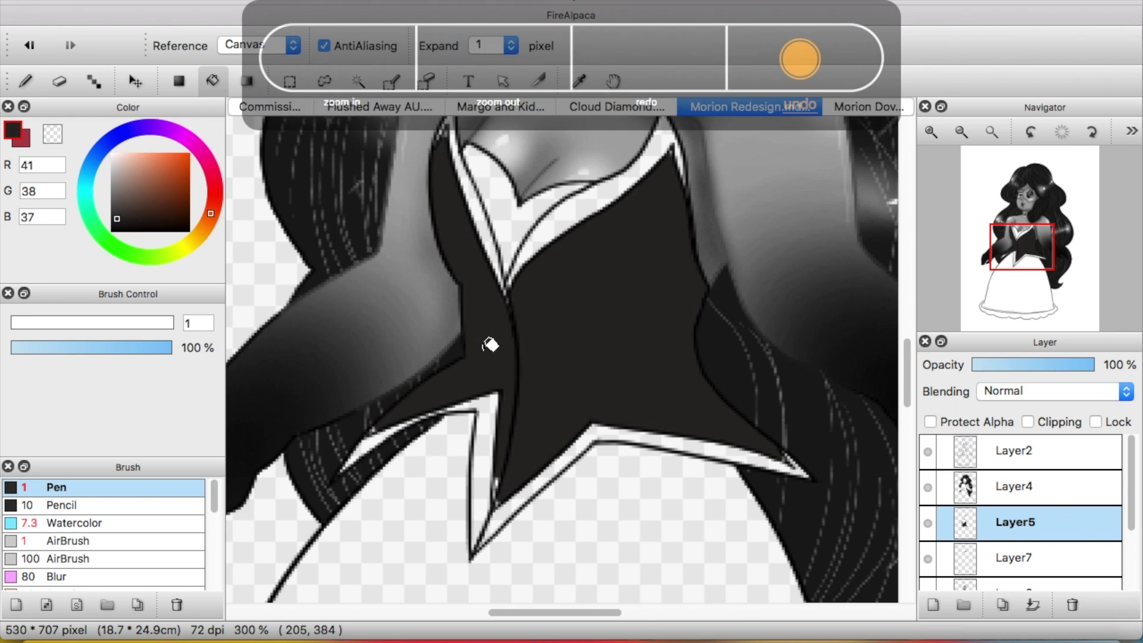
Touch up unfilled spots along the bodice's edges and pointed tips with the 2.8 px Pen
{"action": "key", "text": "super+plus"}
{"action": "left_click", "coordinate": [16, 322]}
{"action": "key", "text": "b"}
{"action": "left_click", "coordinate": [1010, 275]}
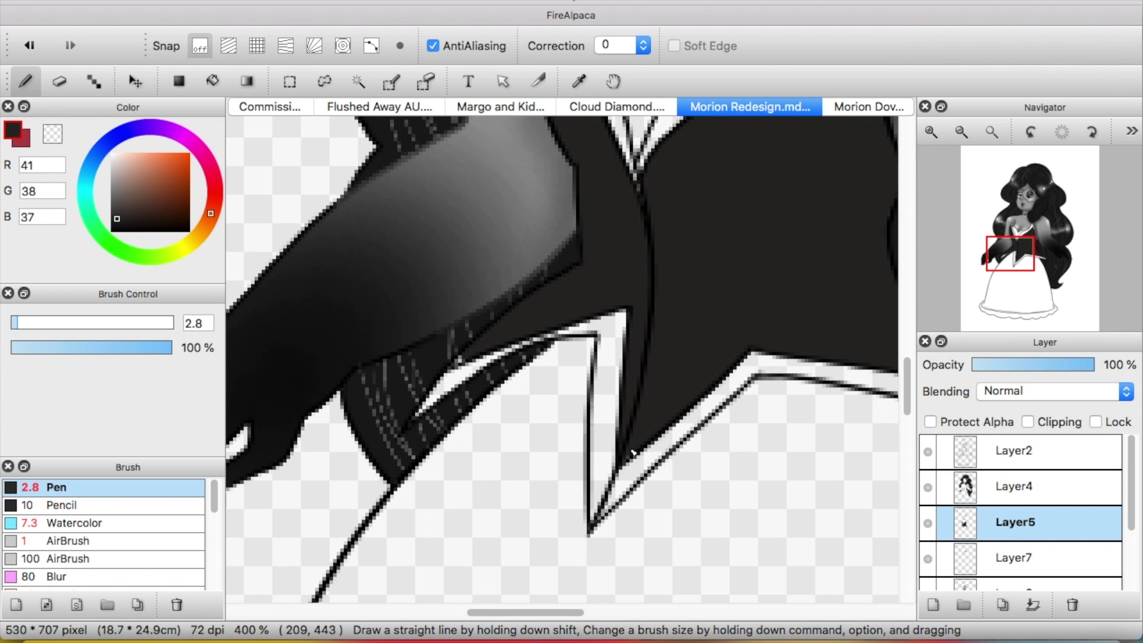
{"action": "left_click_drag", "start_coordinate": [1010, 275], "coordinate": [1018, 253]}
Turn on Protect Alpha for Layer5 and shade the bodice with a soft AirBrush in near-black (RGB 15, 13, 13)
{"action": "left_click", "coordinate": [929, 421]}
{"action": "left_click", "coordinate": [70, 540]}
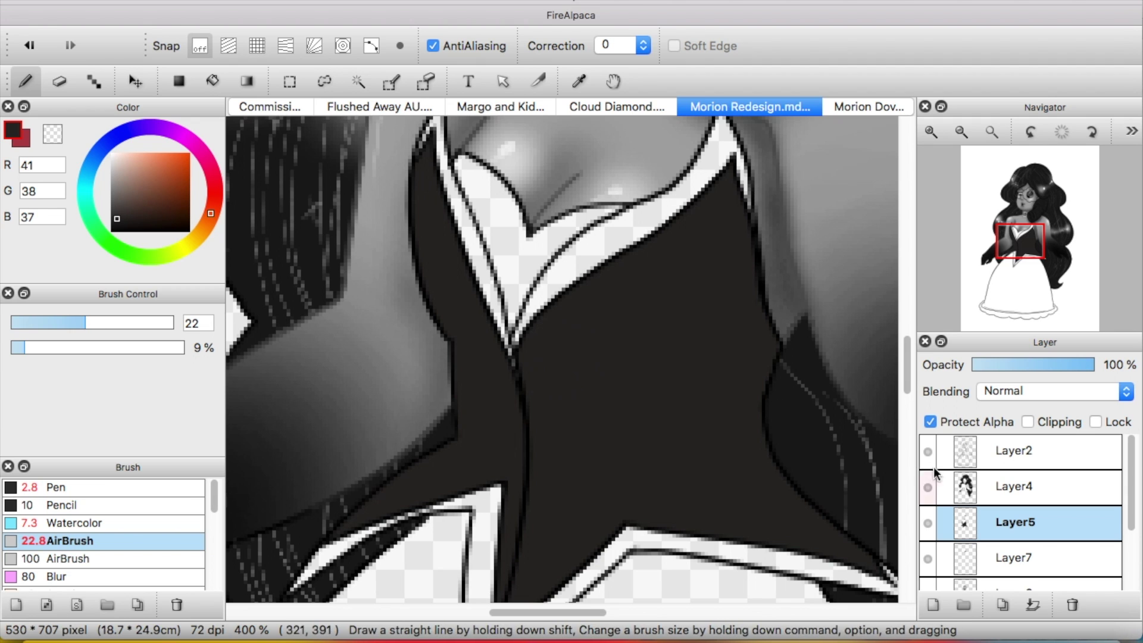
{"action": "key", "text": "super+minus"}
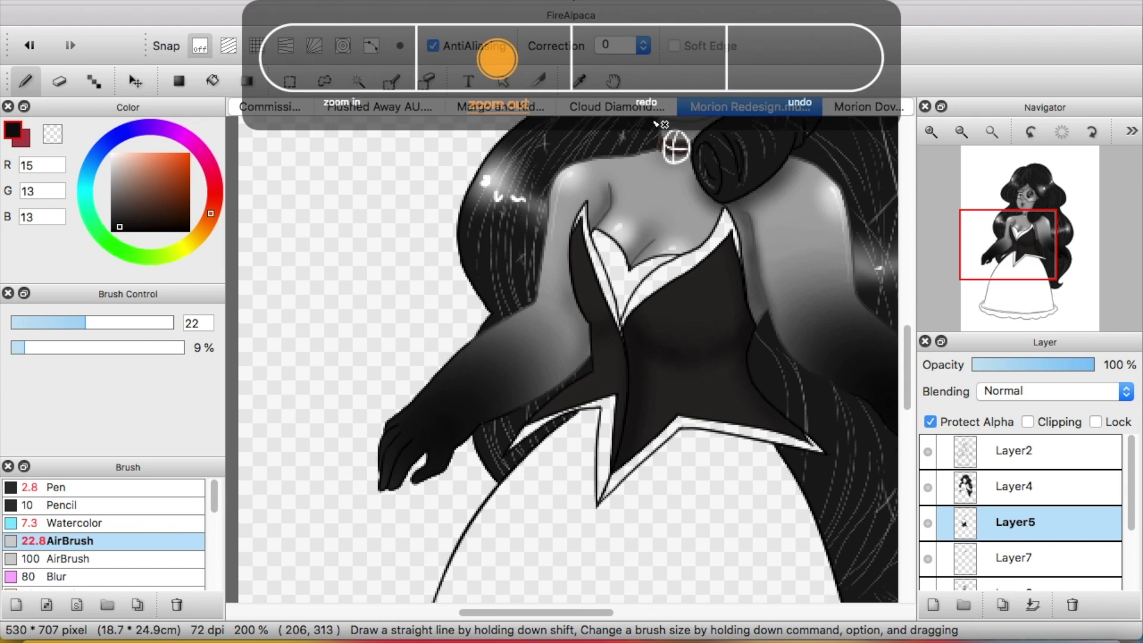
{"action": "left_click_drag", "start_coordinate": [670, 145], "coordinate": [675, 147]}
{"action": "key", "text": "super+plus"}
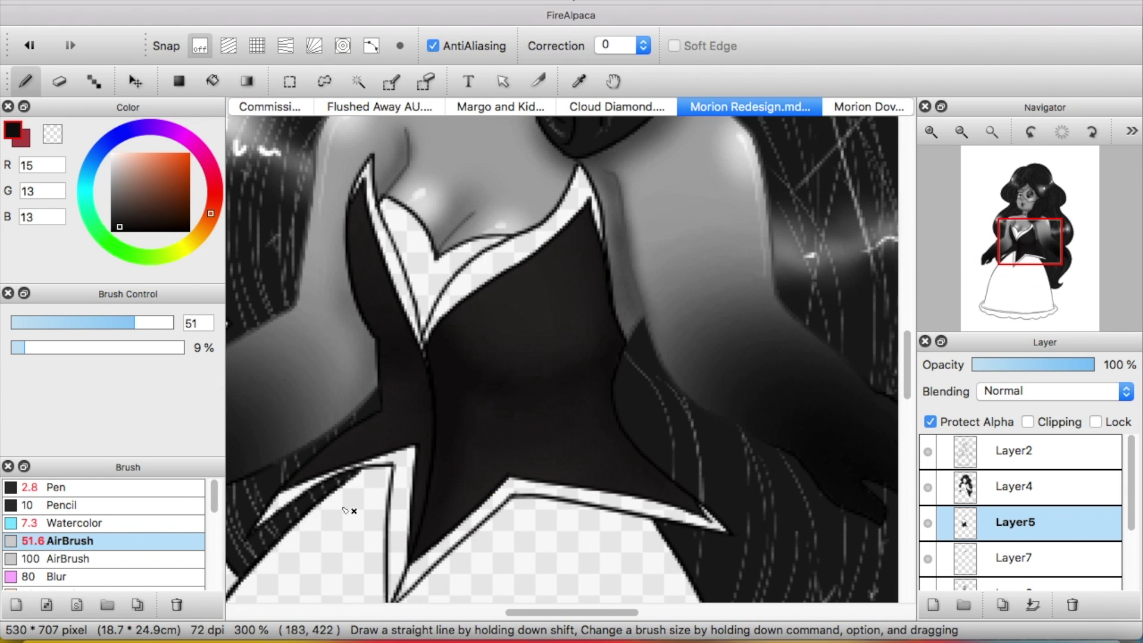
Fill the skirt and the neckline inset on Layer7 with black, touching up their edges with the 2.8 px Pen
{"action": "left_click", "coordinate": [1019, 555]}
{"action": "key", "text": "super+shift+z"}
{"action": "key", "text": "super+plus"}
{"action": "key", "text": "b"}
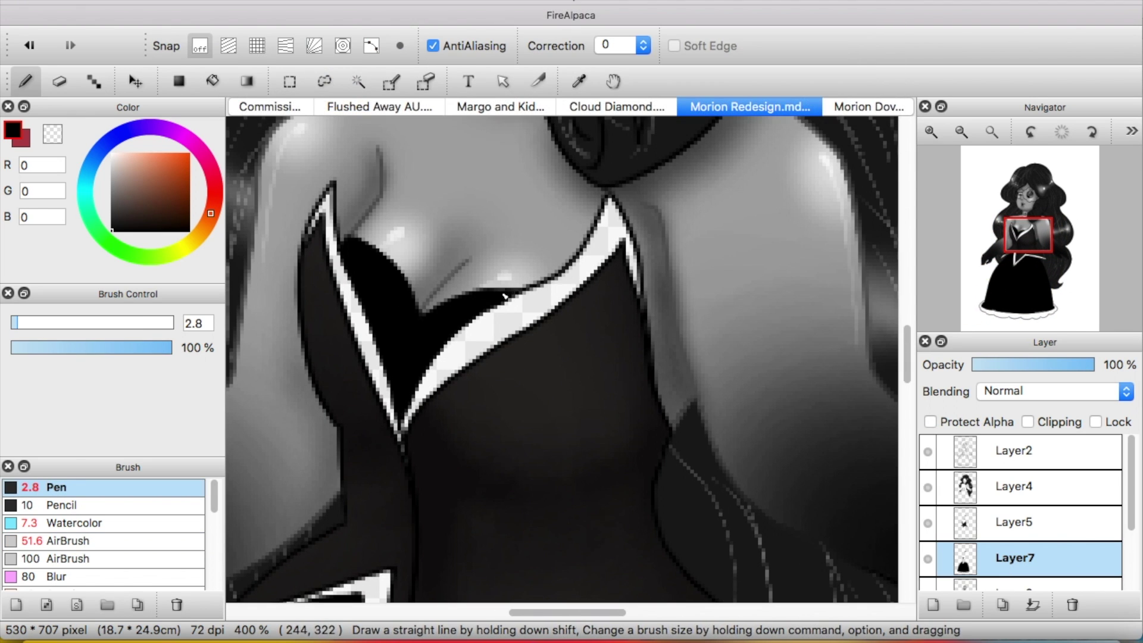
{"action": "scroll", "coordinate": [739, 268], "scroll_direction": "down", "scroll_amount": 15}
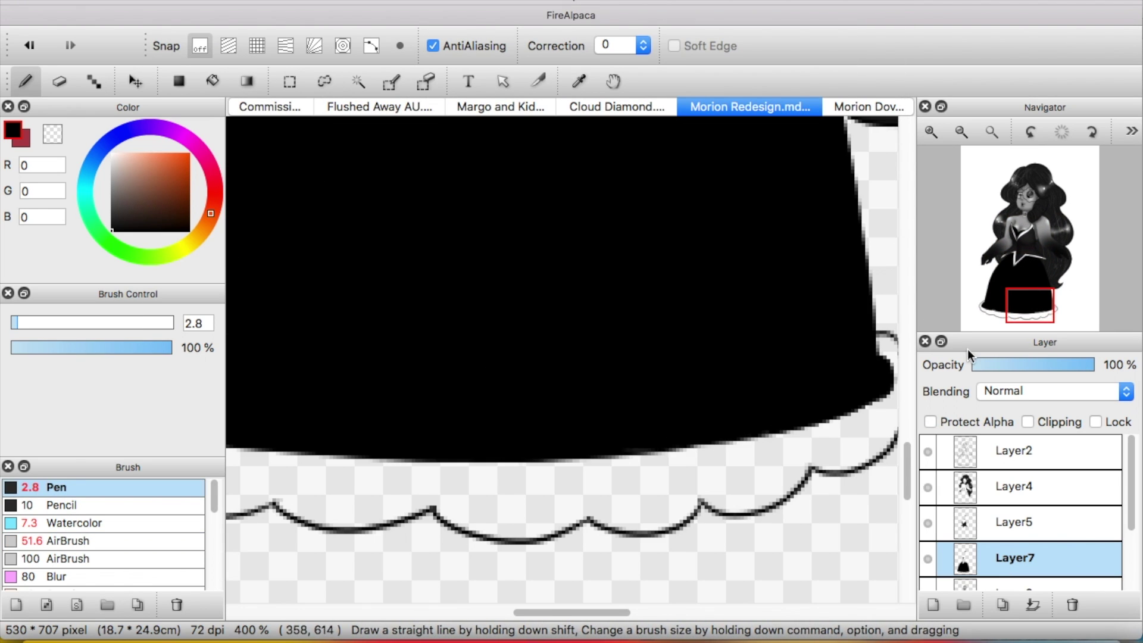
Fill the skirt's scalloped hem on Layer6 with light grey-brown (RGB 200, 188, 182) and shade it with the AirBrush (RGB 131, 121, 116)
{"action": "scroll", "coordinate": [763, 409], "scroll_direction": "left", "scroll_amount": 10}
{"action": "key", "text": "g"}
{"action": "left_click", "coordinate": [595, 428]}
{"action": "scroll", "coordinate": [823, 276], "scroll_direction": "left", "scroll_amount": 10}
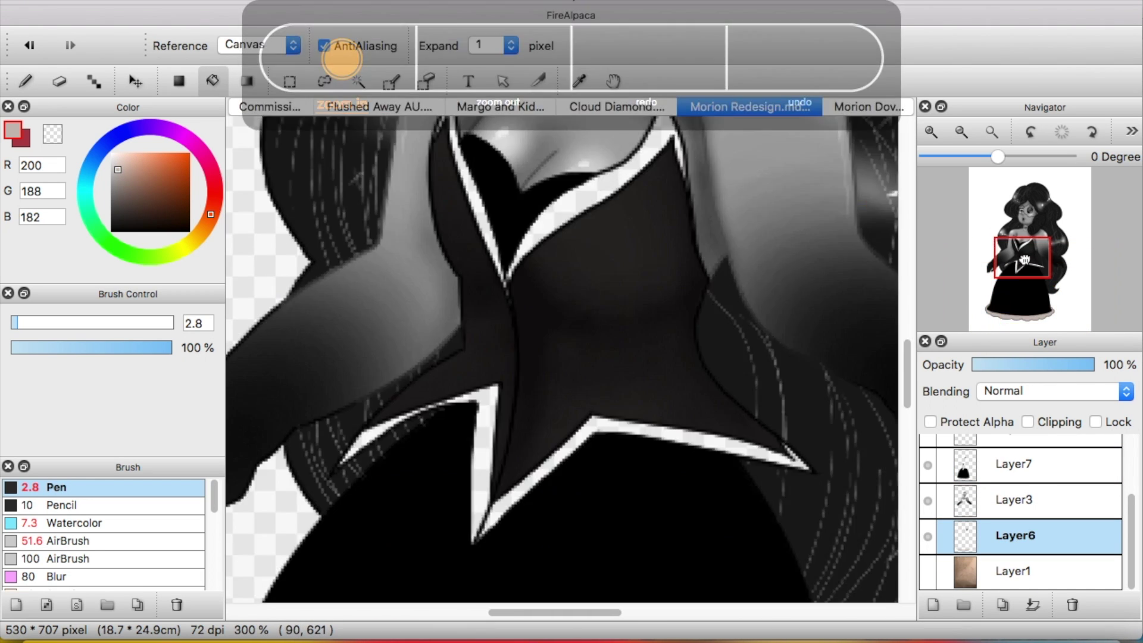
{"action": "left_click", "coordinate": [68, 541]}
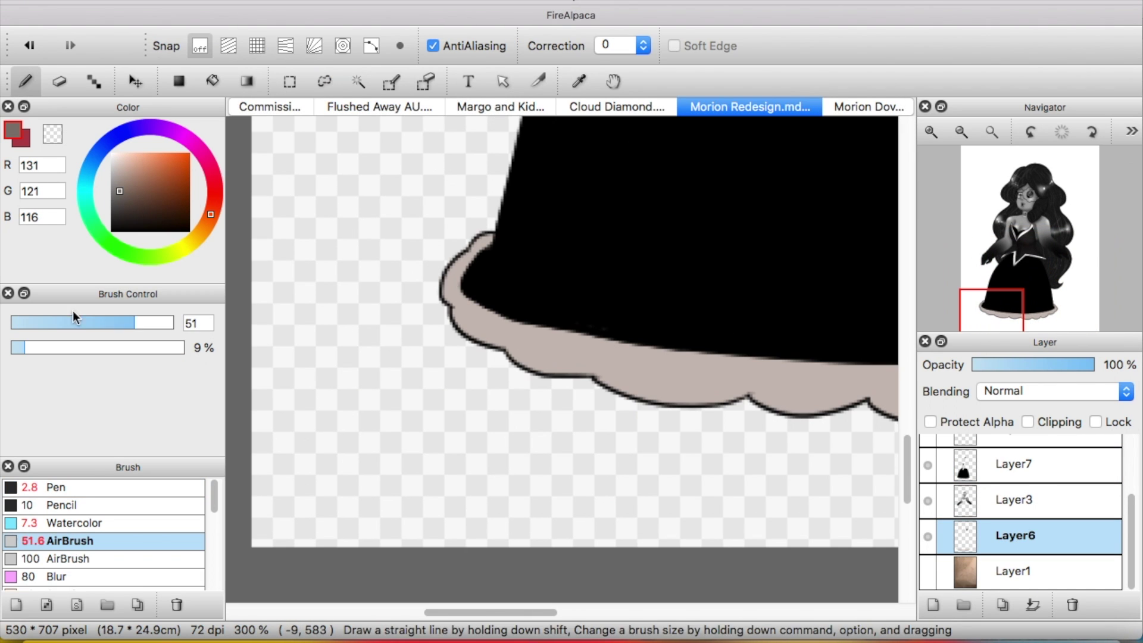
{"action": "scroll", "coordinate": [671, 337], "scroll_direction": "right", "scroll_amount": 10}
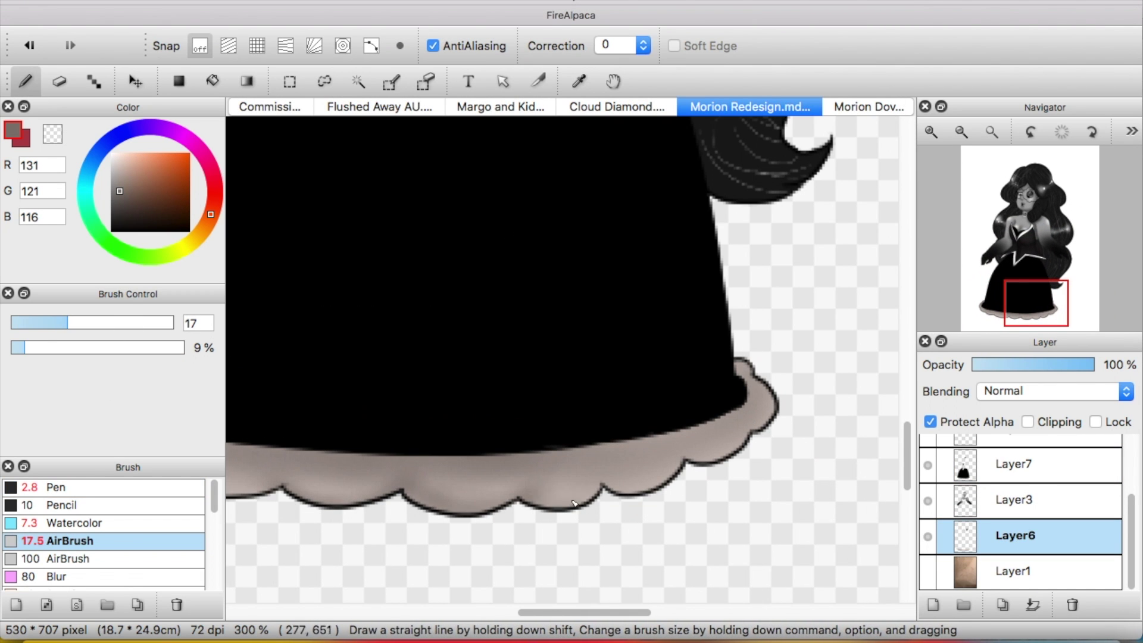
Finish shading the scalloped hem with a 40 px AirBrush and recolour its outline on Layer2 grey-brown (RGB 131, 121, 116) with the 2.8 px Pen
{"action": "scroll", "coordinate": [595, 345], "scroll_direction": "left", "scroll_amount": 10}
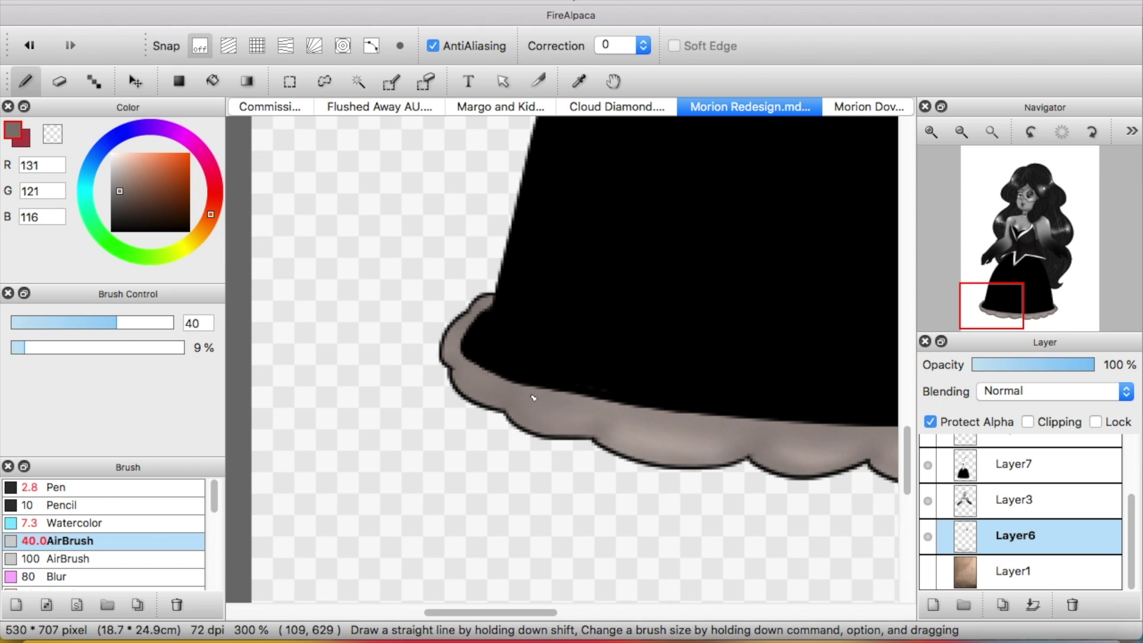
{"action": "scroll", "coordinate": [766, 387], "scroll_direction": "right", "scroll_amount": 10}
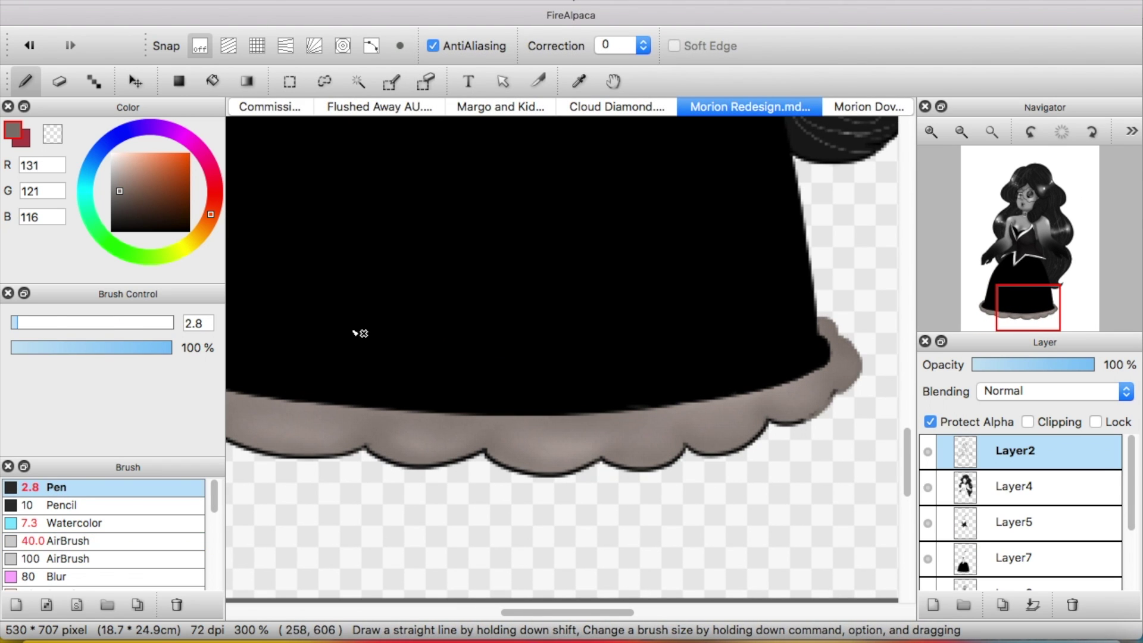
{"action": "scroll", "coordinate": [348, 471], "scroll_direction": "left", "scroll_amount": 10}
Colour the zigzag waist trim and its outline pink (RGB 229, 149, 190) with the 4.7 px Pen, cleaning its edges with the 2.3 px Eraser
{"action": "scroll", "coordinate": [243, 201], "scroll_direction": "up", "scroll_amount": 15}
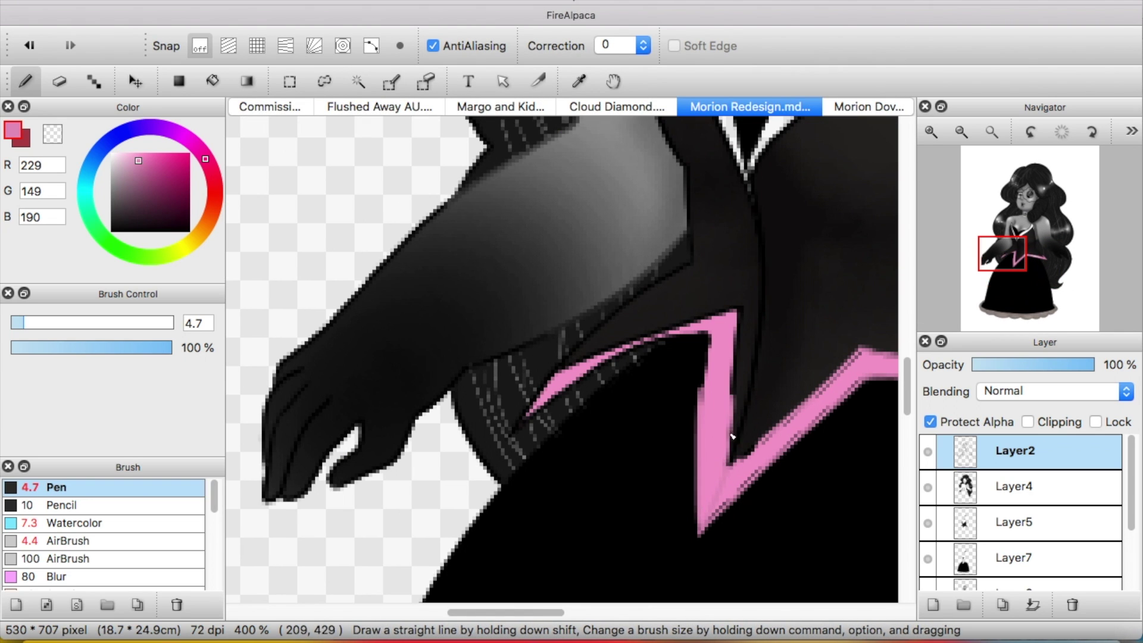
{"action": "left_click_drag", "start_coordinate": [704, 336], "coordinate": [574, 391]}
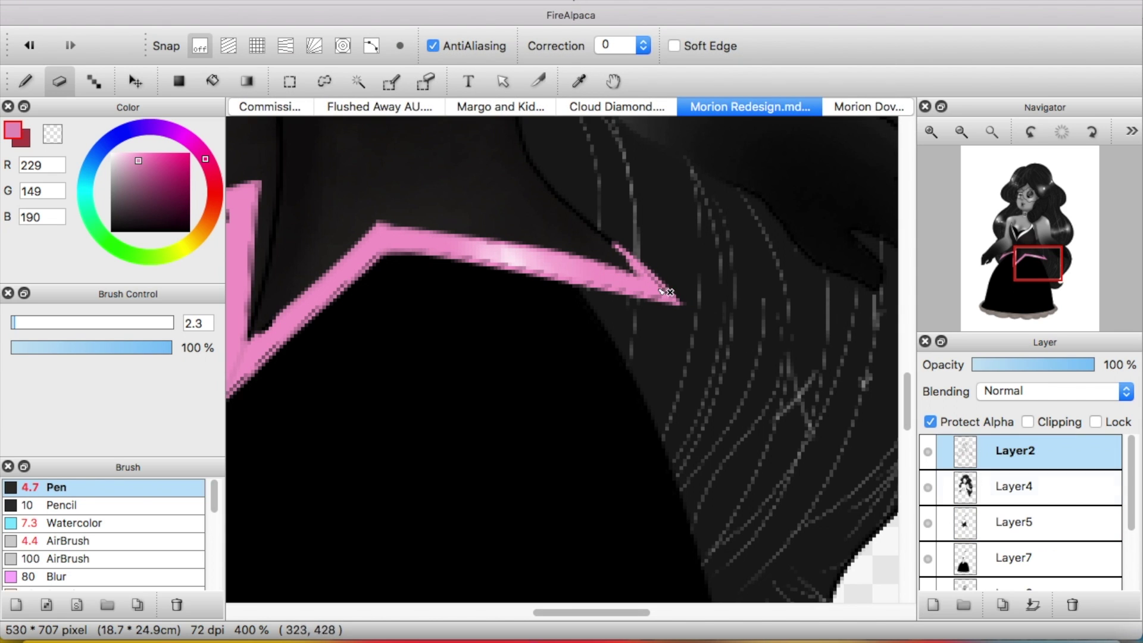
{"action": "key", "text": "ctrl+Down"}
{"action": "left_click_drag", "start_coordinate": [542, 273], "coordinate": [666, 332]}
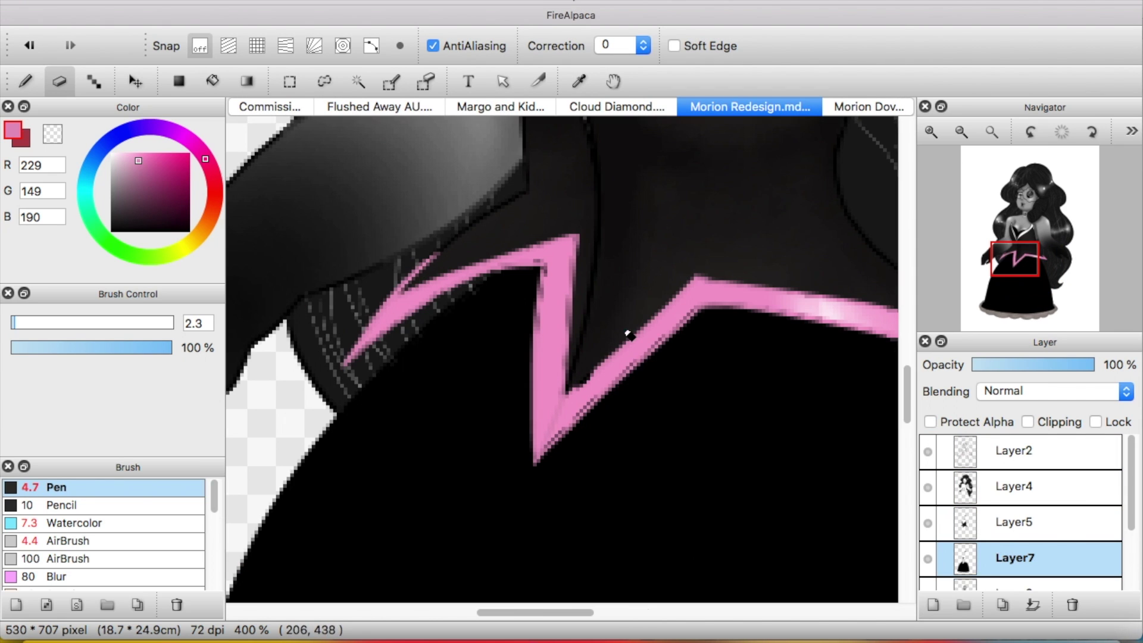
{"action": "key", "text": "b"}
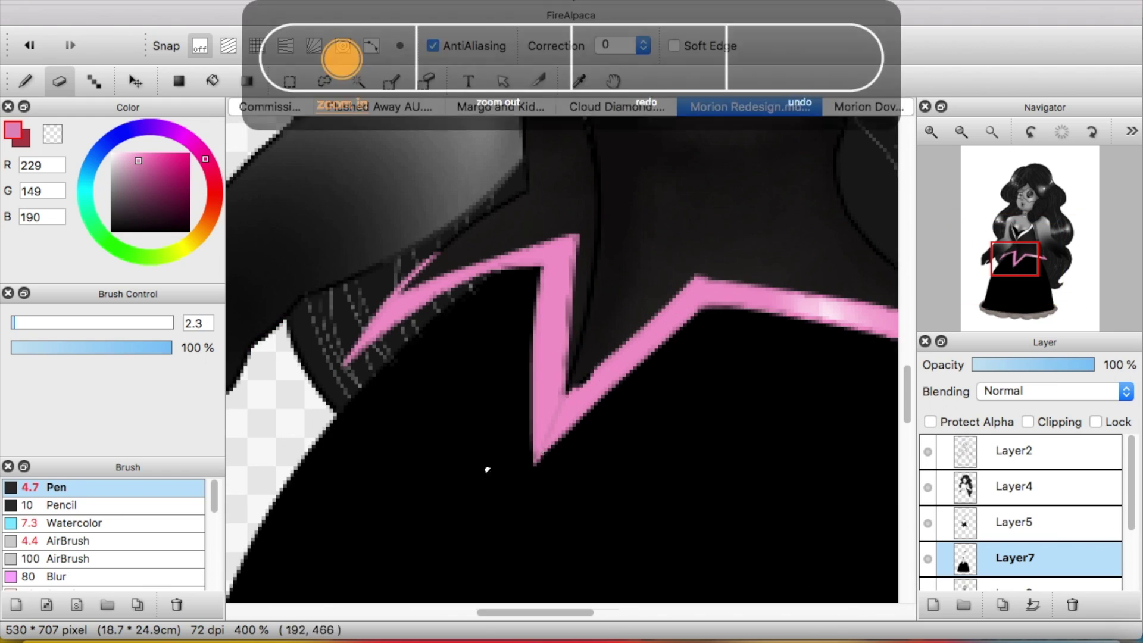
Return to Layer2, sample black from the skirt and touch up the linework around the pink waist trim with the 4.7 px Pen
{"action": "key", "text": "ctrl+minus"}
{"action": "key", "text": "ctrl+Up"}
{"action": "key", "text": "ctrl+Up"}
{"action": "key", "text": "ctrl+Up"}
{"action": "key", "text": "ctrl+Up"}
{"action": "left_click", "coordinate": [428, 301], "text": "alt"}
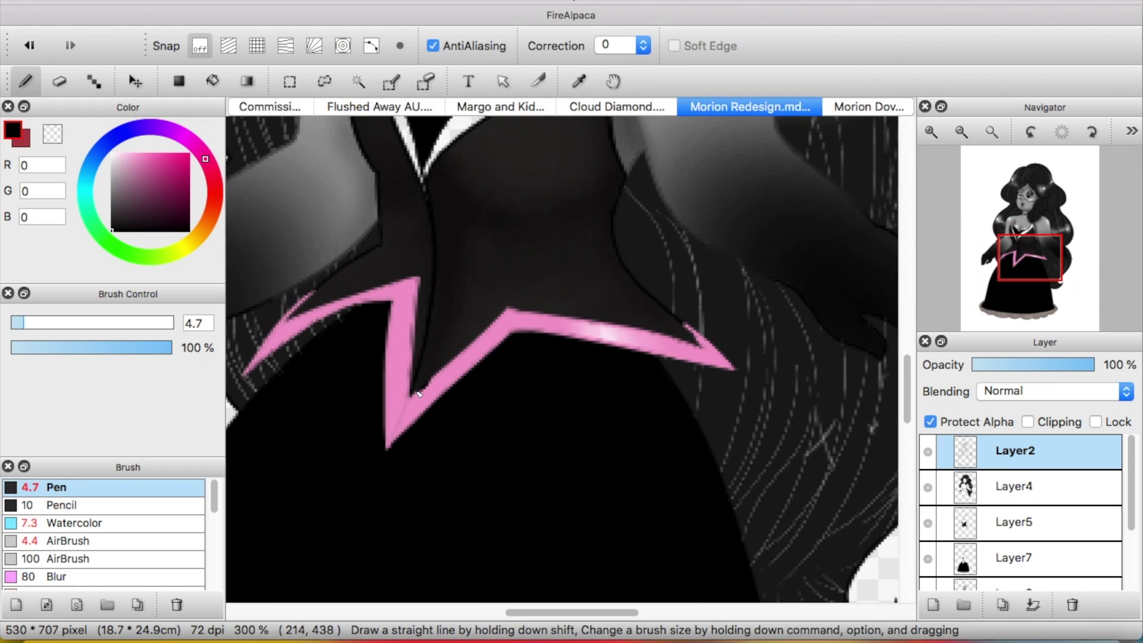
{"action": "key", "text": "ctrl+minus"}
{"action": "key", "text": "ctrl+minus"}
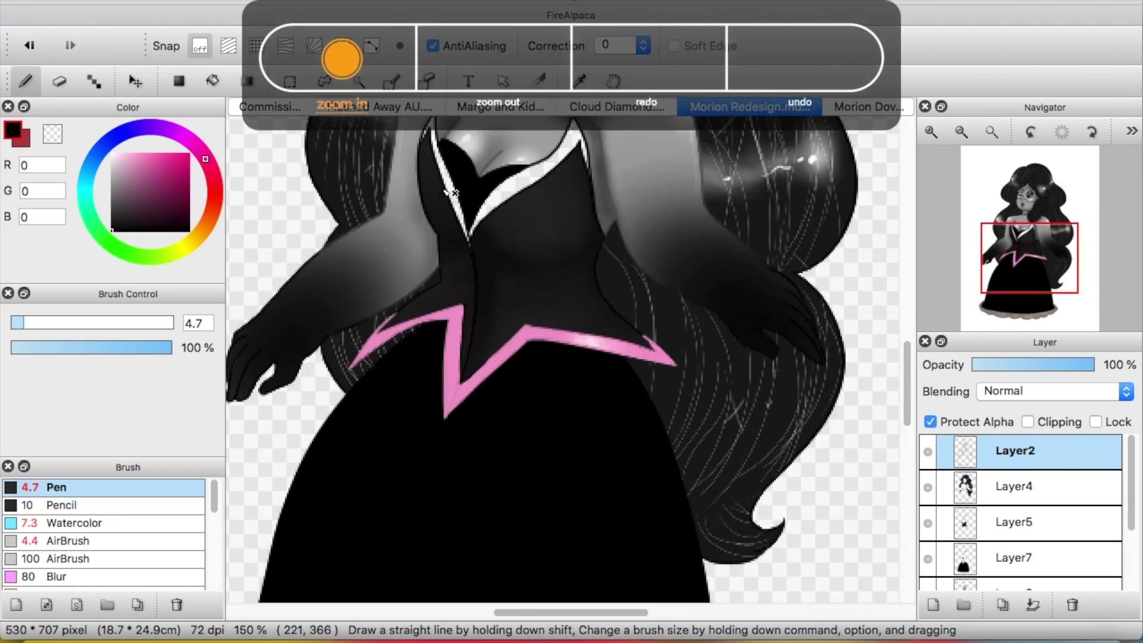
Fill the bodice's V-shaped neckline trim with white on Layer8 using the 3.9 px Pen, showing the sketch photo to spot gaps
{"action": "key", "text": "ctrl+plus"}
{"action": "key", "text": "ctrl+plus"}
{"action": "key", "text": "ctrl+plus"}
{"action": "key", "text": "ctrl+z"}
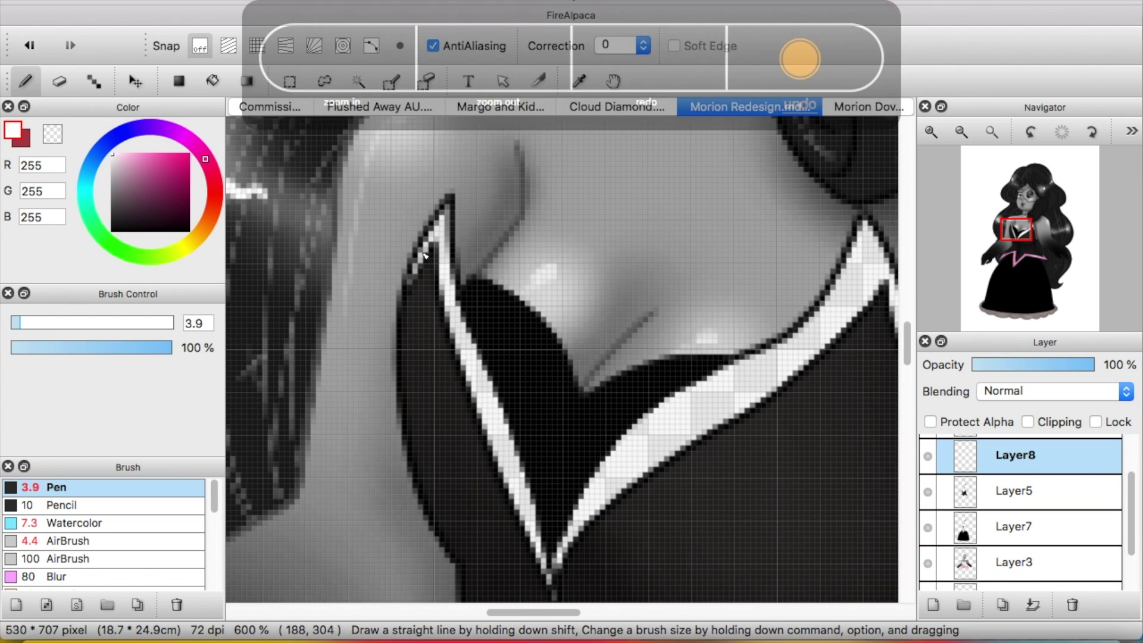
{"action": "mouse_move", "coordinate": [447, 292]}
{"action": "left_mouse_down"}
{"action": "mouse_move", "coordinate": [482, 410]}
{"action": "mouse_move", "coordinate": [535, 529]}
{"action": "mouse_move", "coordinate": [579, 296]}
{"action": "mouse_move", "coordinate": [596, 353]}
{"action": "mouse_move", "coordinate": [577, 260]}
{"action": "left_mouse_up"}
{"action": "scroll", "coordinate": [576, 260], "scroll_direction": "up", "scroll_amount": 5}
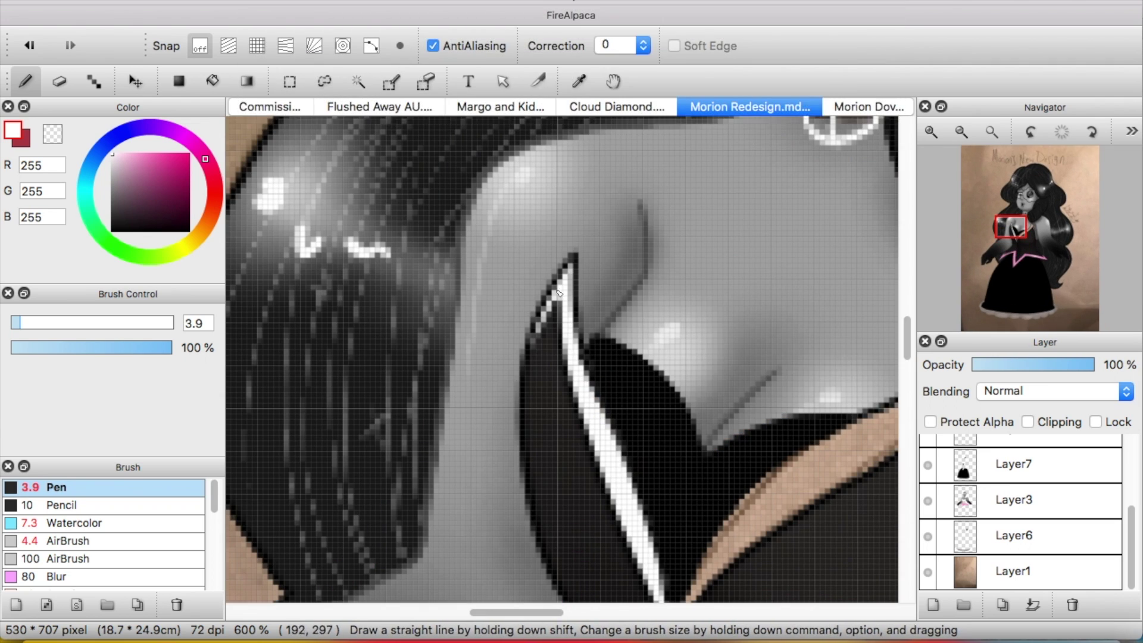
{"action": "scroll", "coordinate": [589, 384], "scroll_direction": "down", "scroll_amount": 3}
{"action": "left_click_drag", "start_coordinate": [411, 488], "coordinate": [504, 359]}
{"action": "scroll", "coordinate": [504, 359], "scroll_direction": "left", "scroll_amount": 5}
{"action": "scroll", "coordinate": [536, 333], "scroll_direction": "right", "scroll_amount": 5}
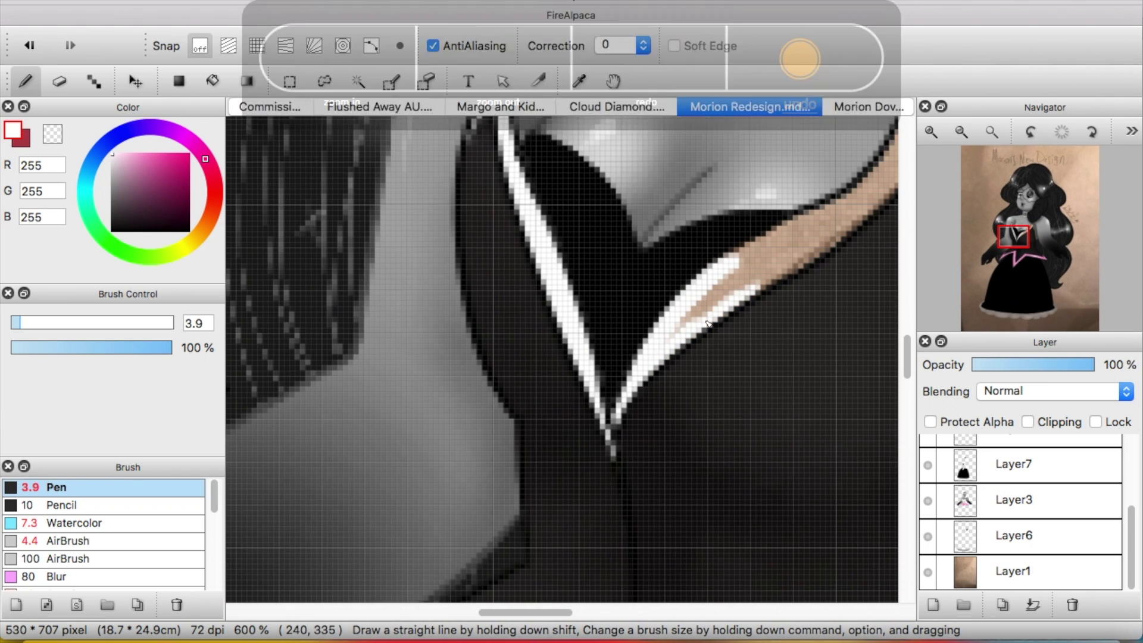
{"action": "left_click_drag", "start_coordinate": [595, 286], "coordinate": [714, 187]}
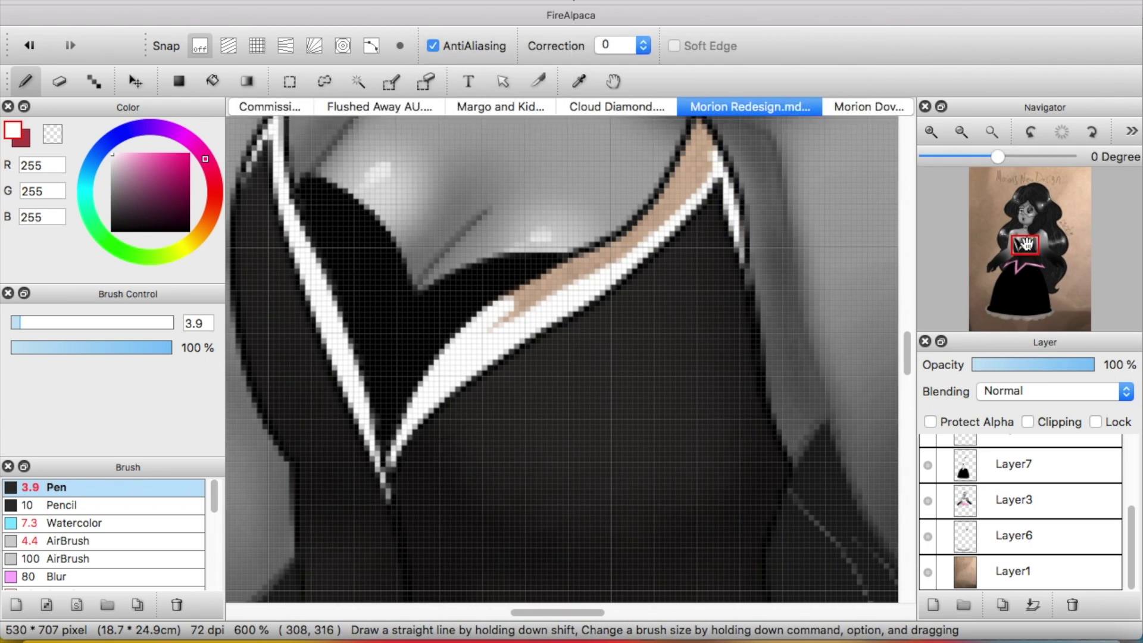
{"action": "scroll", "coordinate": [531, 559], "scroll_direction": "up", "scroll_amount": 5}
{"action": "scroll", "coordinate": [732, 400], "scroll_direction": "down", "scroll_amount": 5}
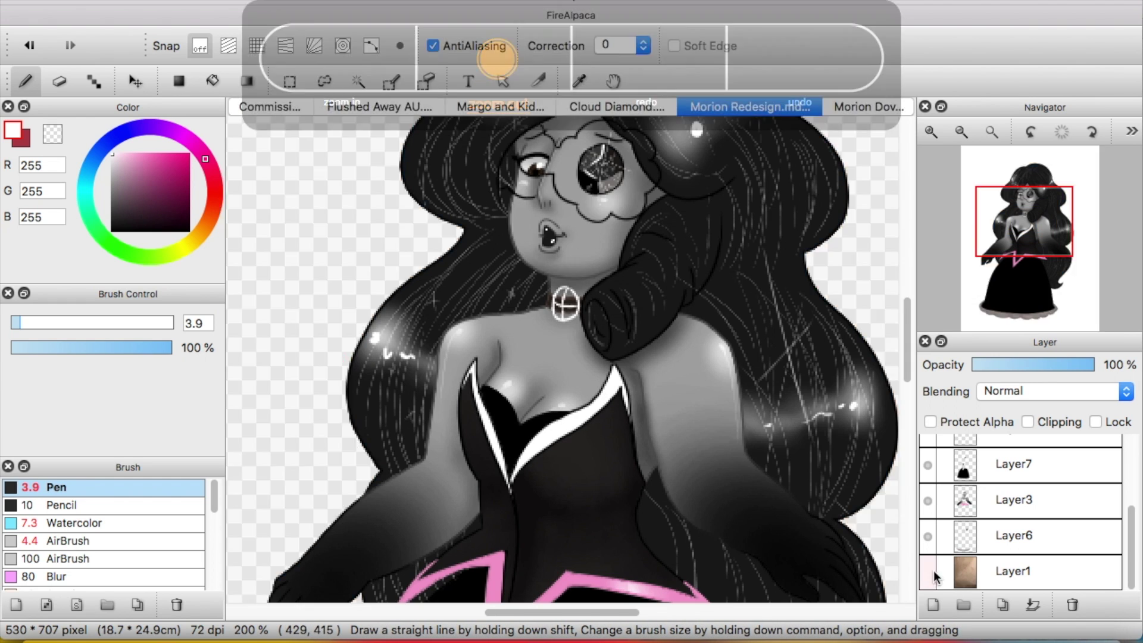
Shade the protected neckline trim with an 18.8 px AirBrush in light grey (RGB 192, 192, 192) and recolour its Layer2 outline with the 3.9 px Pen
{"action": "scroll", "coordinate": [571, 358], "scroll_direction": "up", "scroll_amount": 3}
{"action": "left_click", "coordinate": [54, 540]}
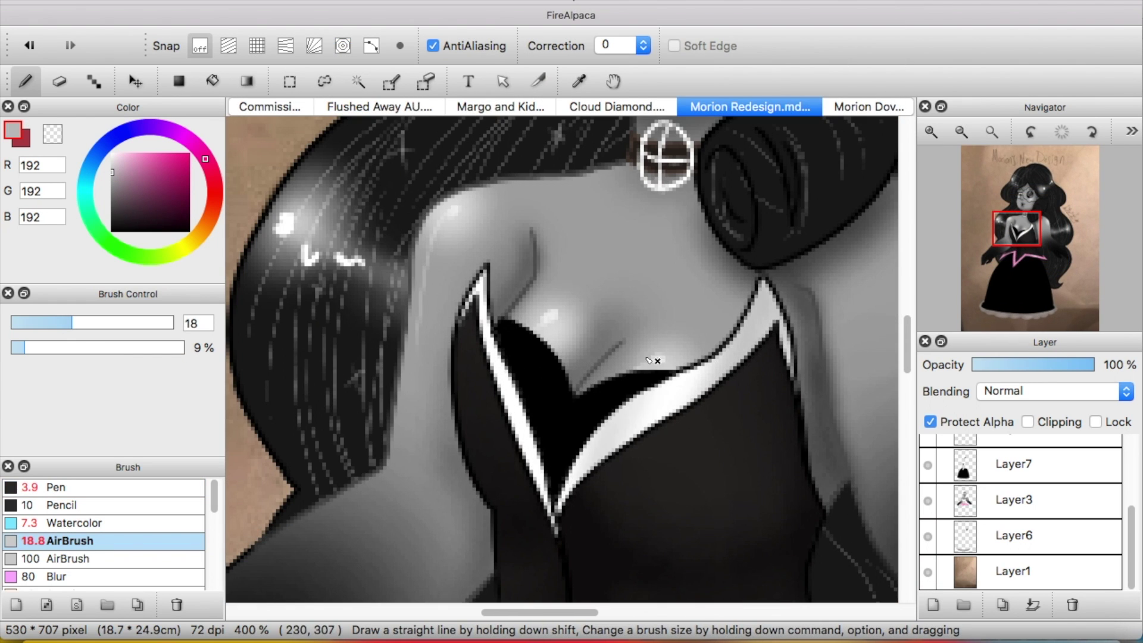
{"action": "left_click", "coordinate": [133, 490]}
{"action": "scroll", "coordinate": [454, 212], "scroll_direction": "up", "scroll_amount": 2}
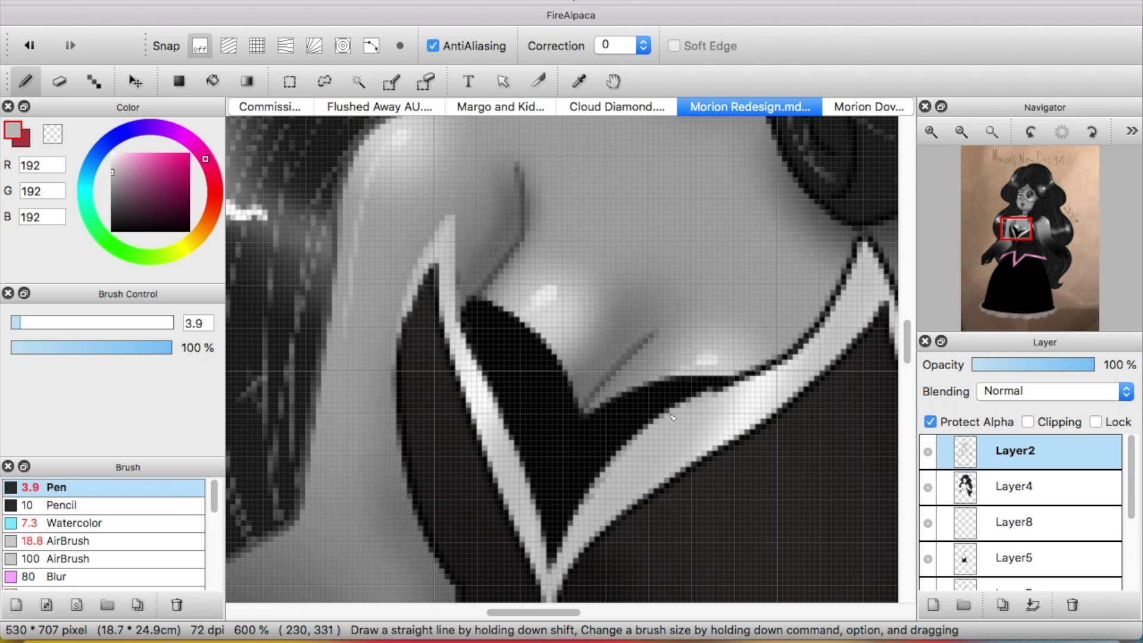
{"action": "scroll", "coordinate": [858, 244], "scroll_direction": "right", "scroll_amount": 5}
{"action": "scroll", "coordinate": [857, 244], "scroll_direction": "down", "scroll_amount": 2}
{"action": "scroll", "coordinate": [687, 232], "scroll_direction": "down", "scroll_amount": 5}
{"action": "scroll", "coordinate": [691, 268], "scroll_direction": "left", "scroll_amount": 3}
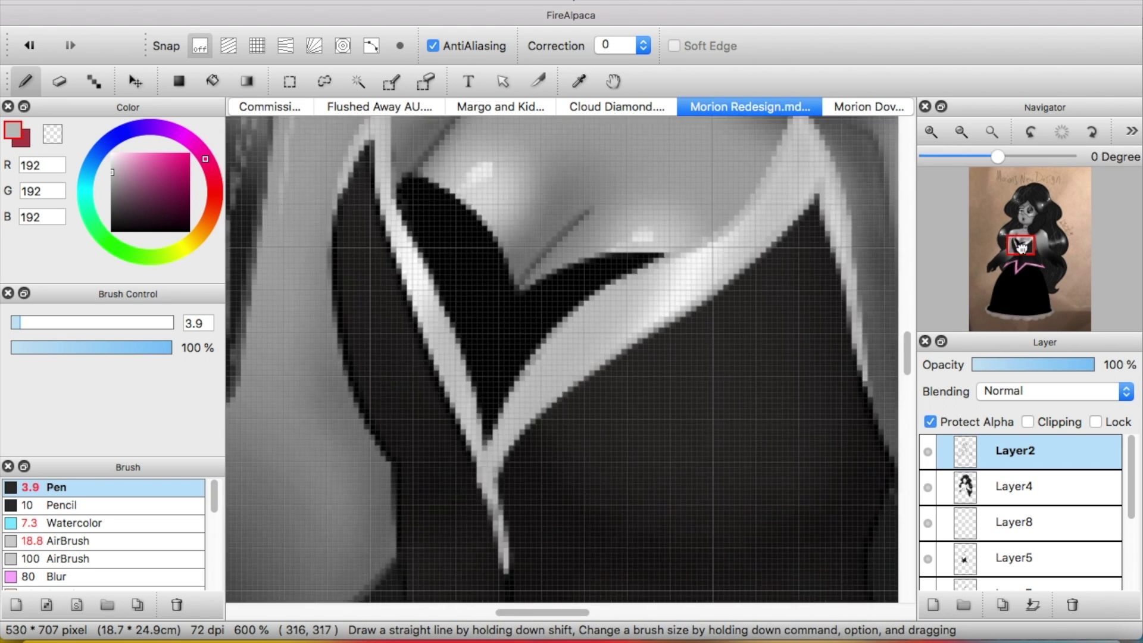
{"action": "scroll", "coordinate": [590, 315], "scroll_direction": "up", "scroll_amount": 5}
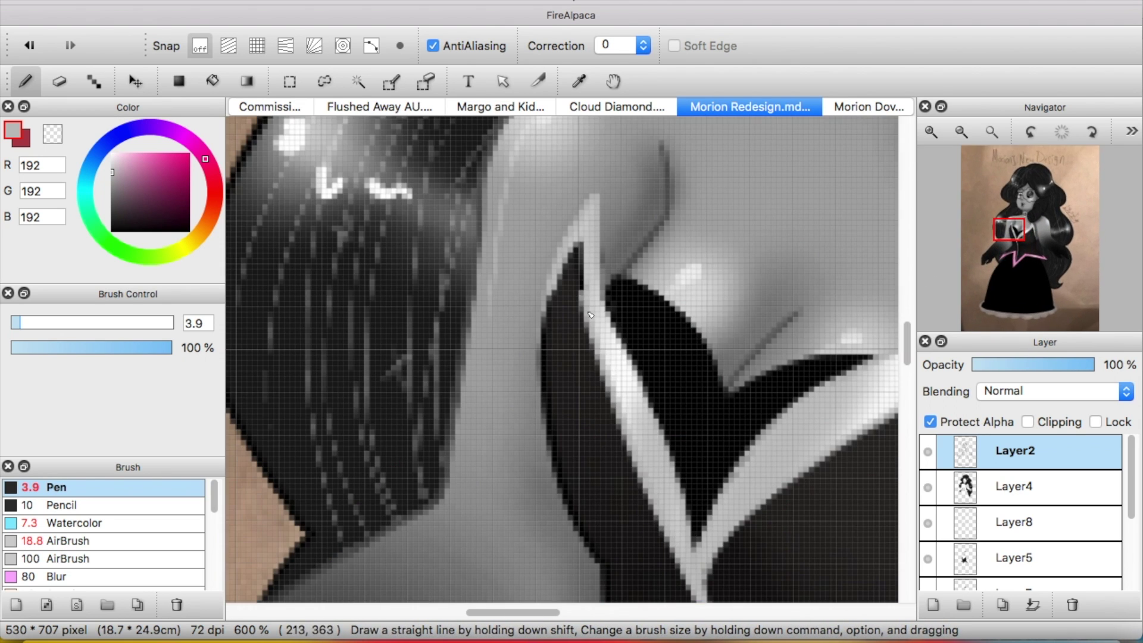
Write the signature in black on Layer2 in the canvas's lower-right corner with the 1 px Pen, undoing stray strokes
{"action": "key", "text": "super+minus"}
{"action": "key", "text": "super+minus"}
{"action": "key", "text": "super+minus"}
{"action": "key", "text": "super+minus"}
{"action": "key", "text": "super+minus"}
{"action": "key", "text": "super+minus"}
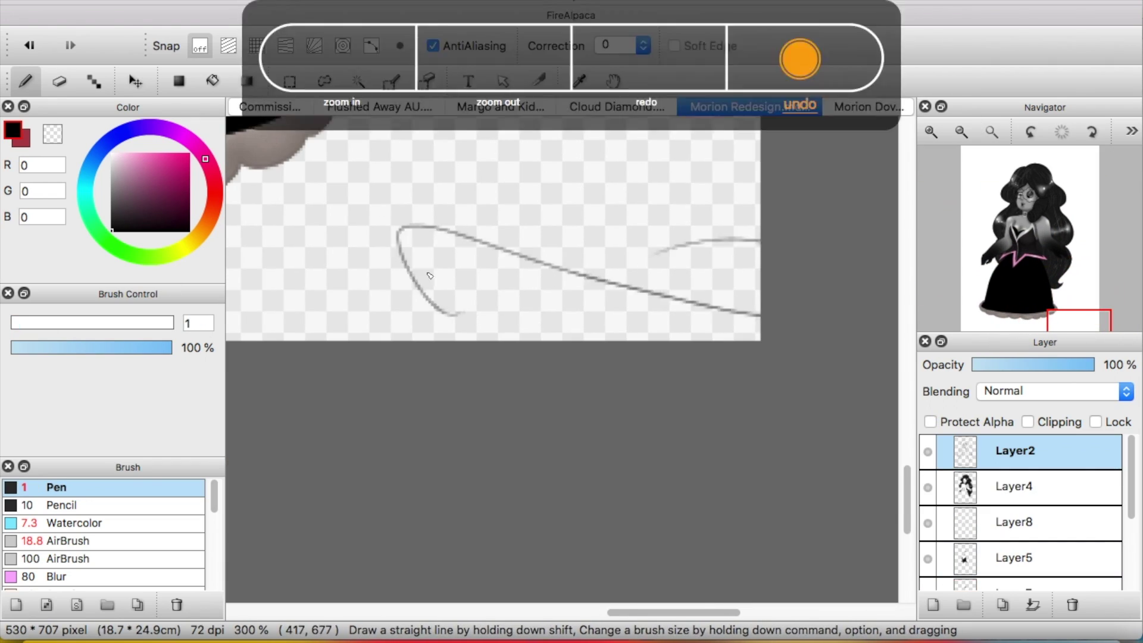
{"action": "key", "text": "super+z"}
{"action": "key", "text": "super+minus"}
{"action": "key", "text": "super+minus"}
Paint the background pink (RGB 255, 161, 221) on Layer9 and fade its lower part to white with a 257 px AirBrush
{"action": "left_click", "coordinate": [140, 155]}
{"action": "key", "text": "super+minus"}
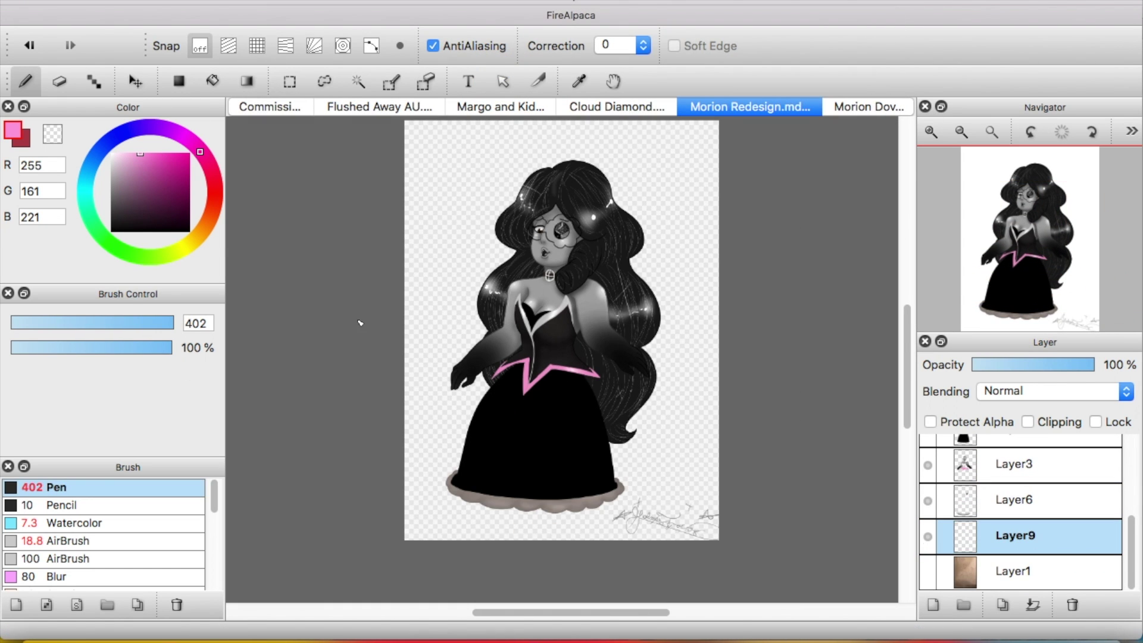
{"action": "left_click", "coordinate": [113, 540]}
{"action": "mouse_move", "coordinate": [428, 524]}
{"action": "left_mouse_down"}
{"action": "mouse_move", "coordinate": [377, 528]}
{"action": "mouse_move", "coordinate": [684, 417]}
{"action": "left_mouse_up"}
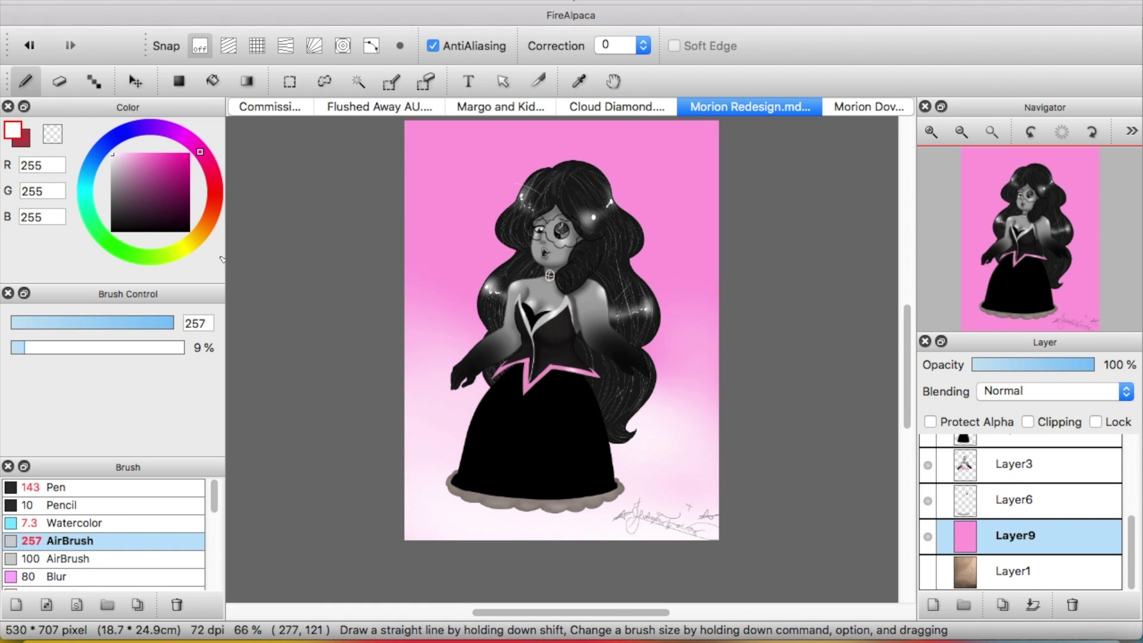
Paint a soft white ring, diagonal light rays and a glowing orb behind the character's head with the 32.4 px AirBrush
{"action": "left_click_drag", "start_coordinate": [453, 179], "coordinate": [449, 207]}
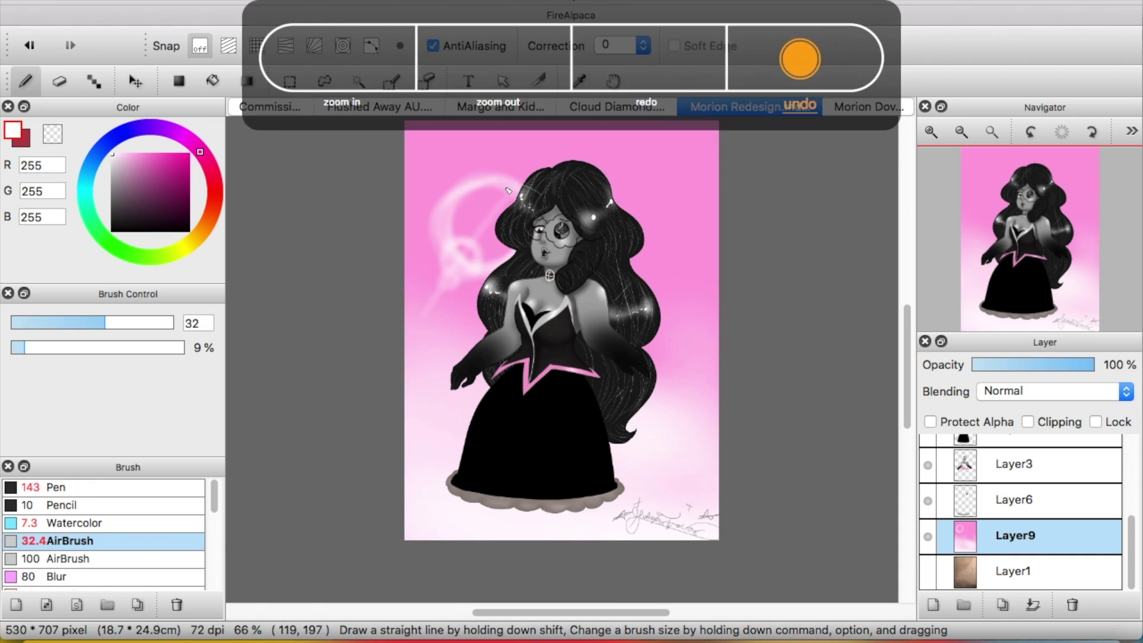
{"action": "key", "text": "super+plus"}
{"action": "key", "text": "super+minus"}
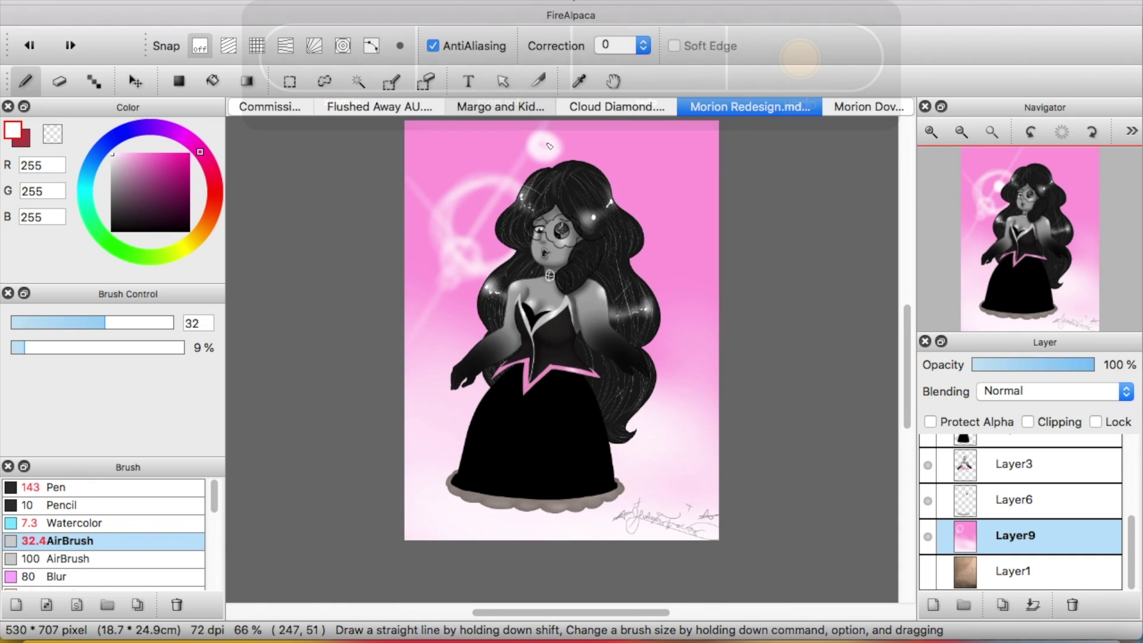
Turn on the grid snap and draw a white cross-shaped flare through the glowing orb with the 3.4 px Pen
{"action": "key", "text": "super+plus"}
{"action": "key", "text": "super+plus"}
{"action": "key", "text": "super+plus"}
{"action": "key", "text": "super+plus"}
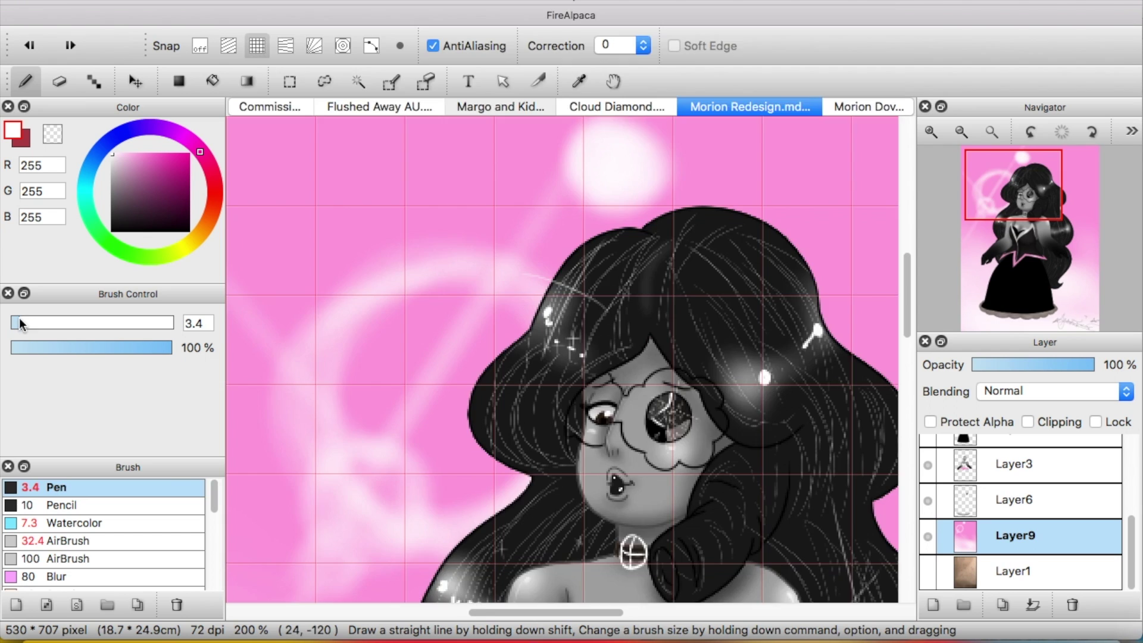
{"action": "key", "text": "super+minus"}
{"action": "key", "text": "super+minus"}
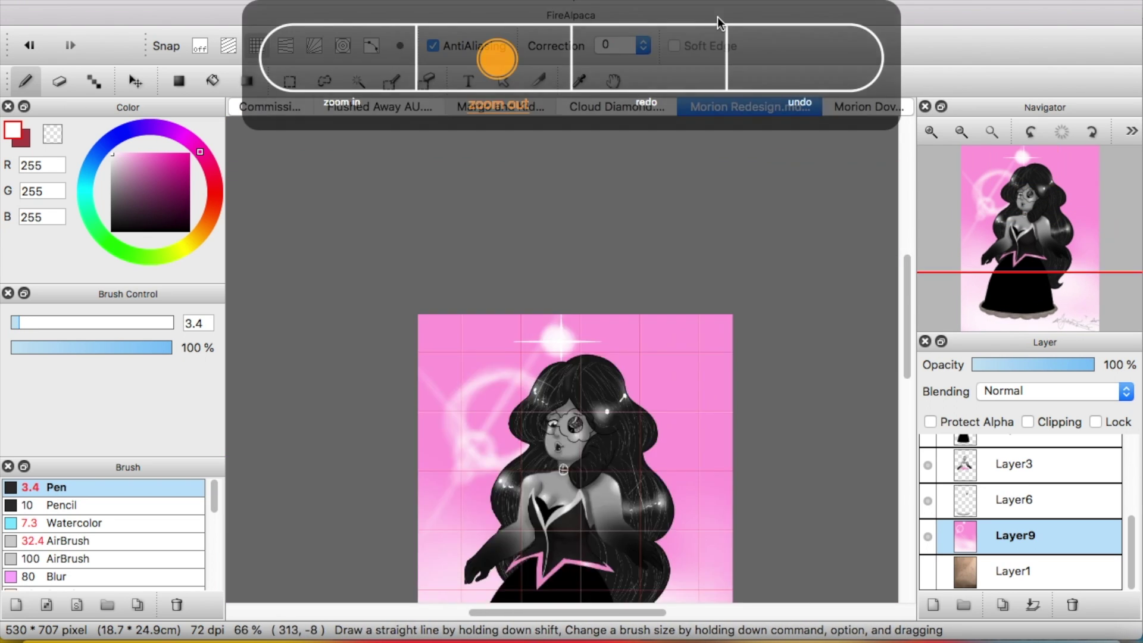